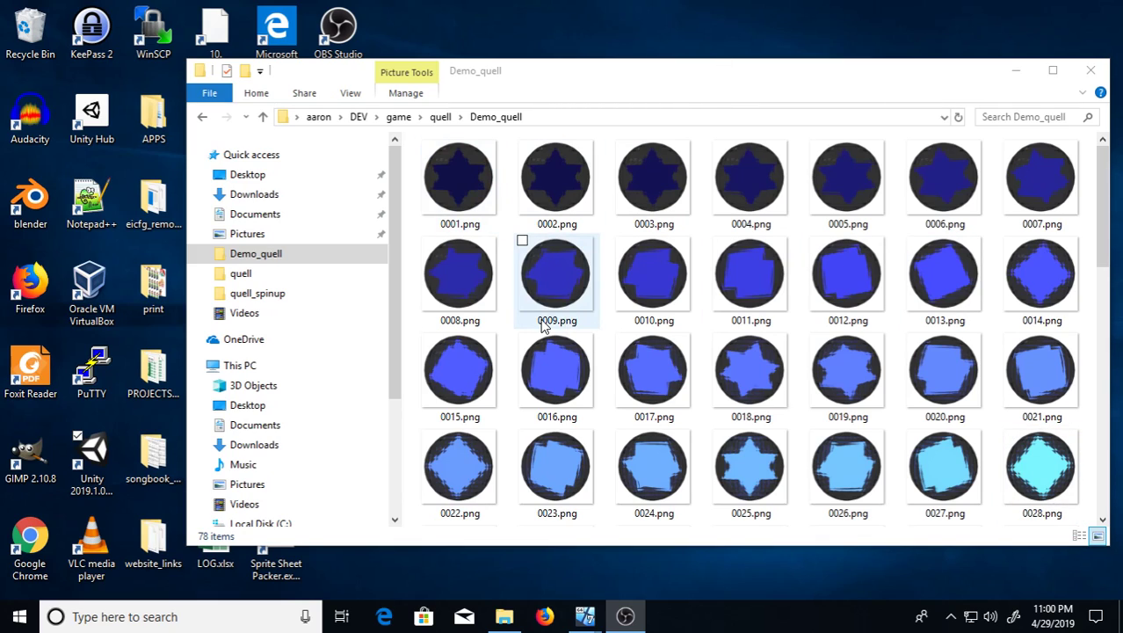
Step: Duplicate 0001.png in the Demo_quell folder and rename the copy to rest.png
scroll(540, 323, down, 5)
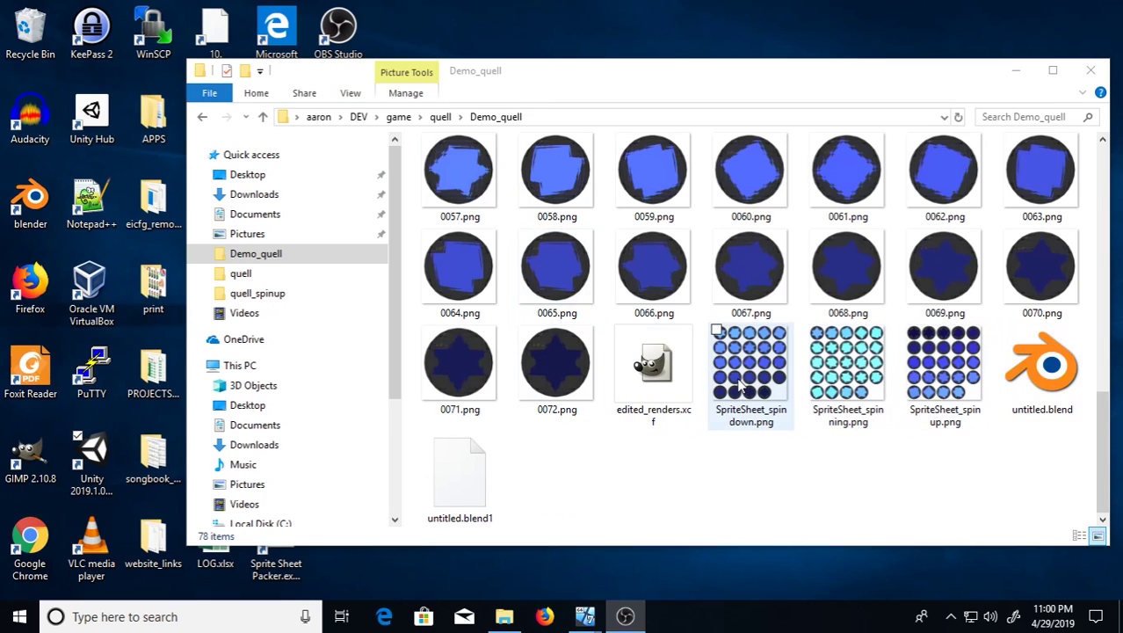
scroll(650, 378, up, 5)
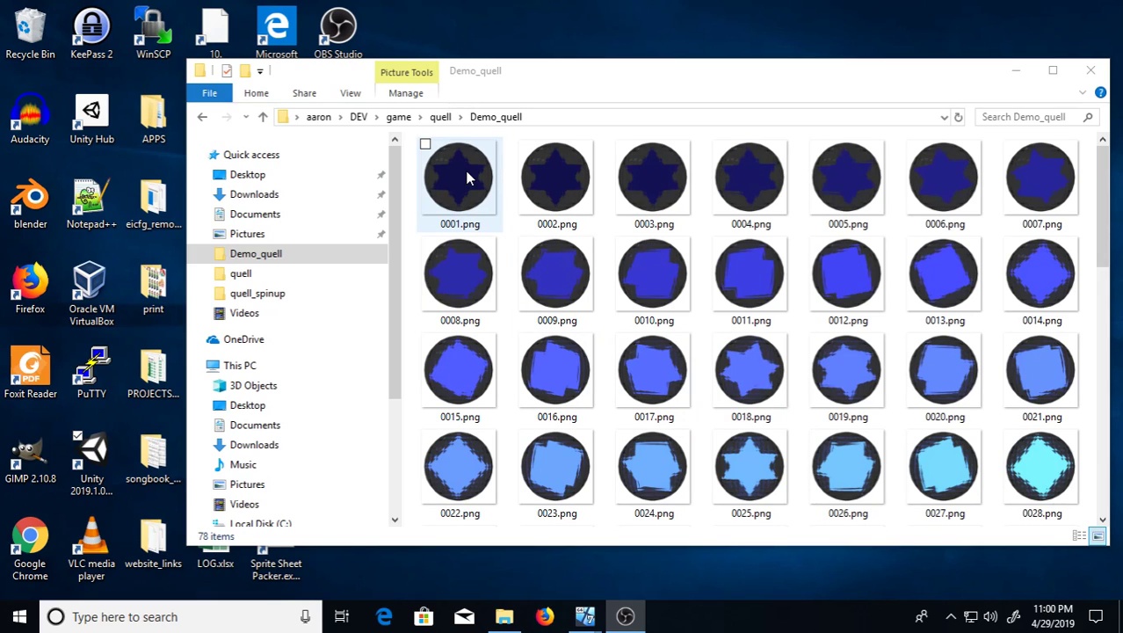
right_click(467, 172)
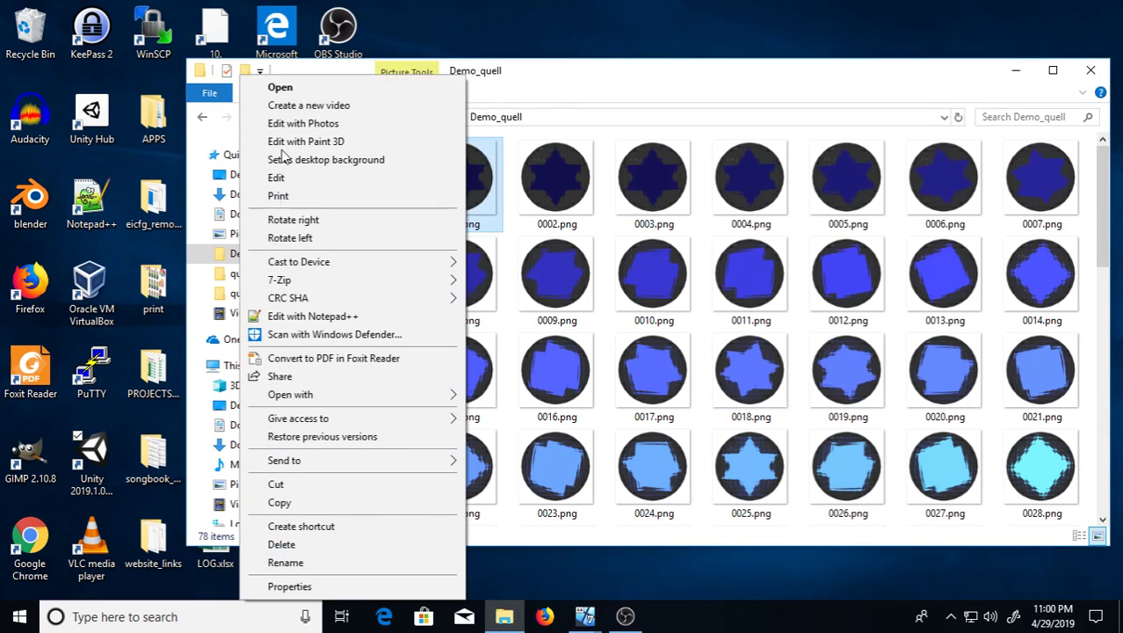
click(283, 504)
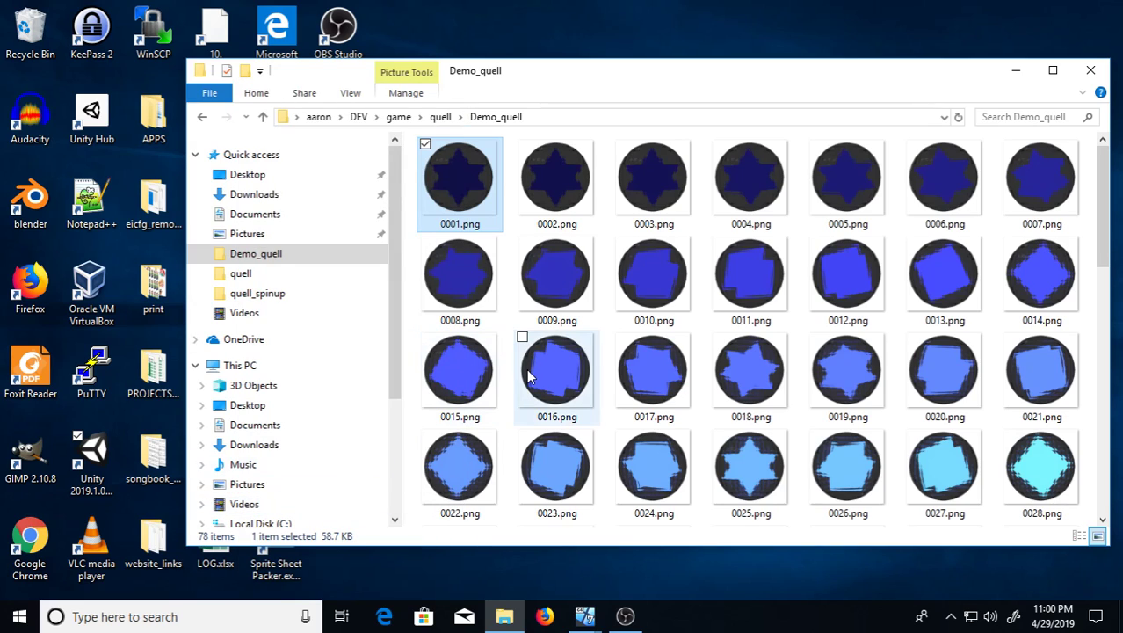
key(ctrl+v)
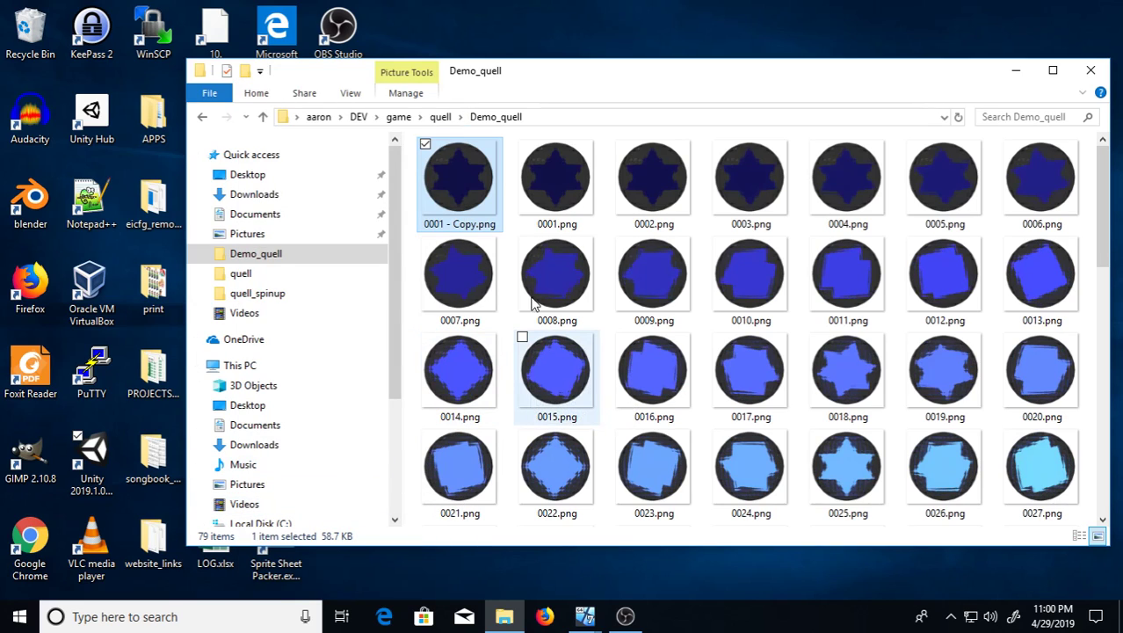
right_click(471, 221)
click(290, 563)
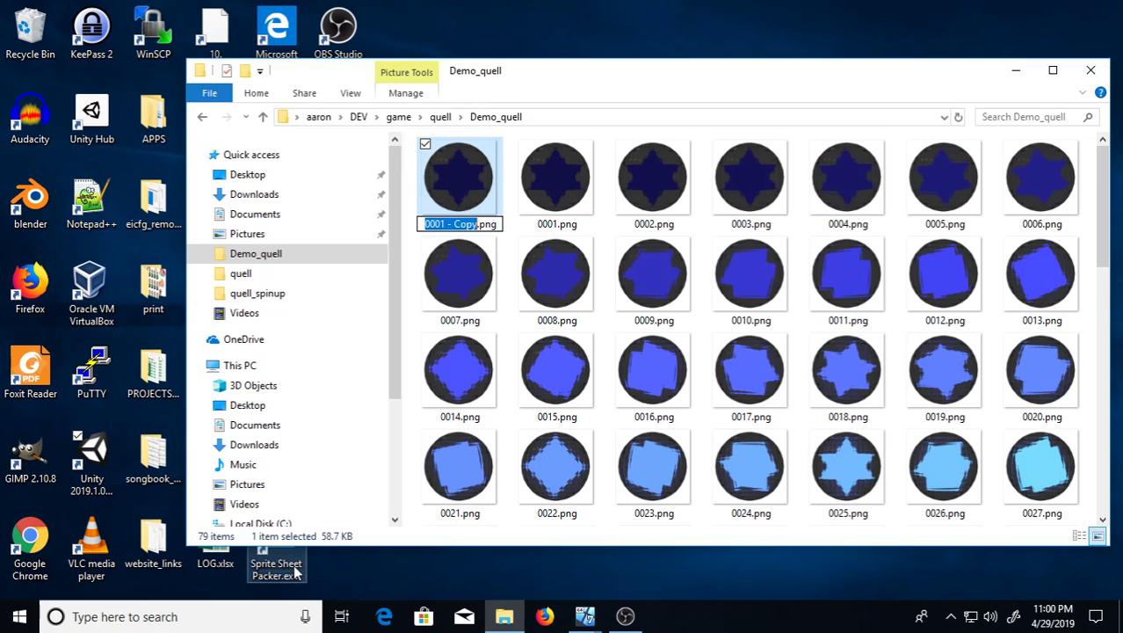
text(rest)
key(Return)
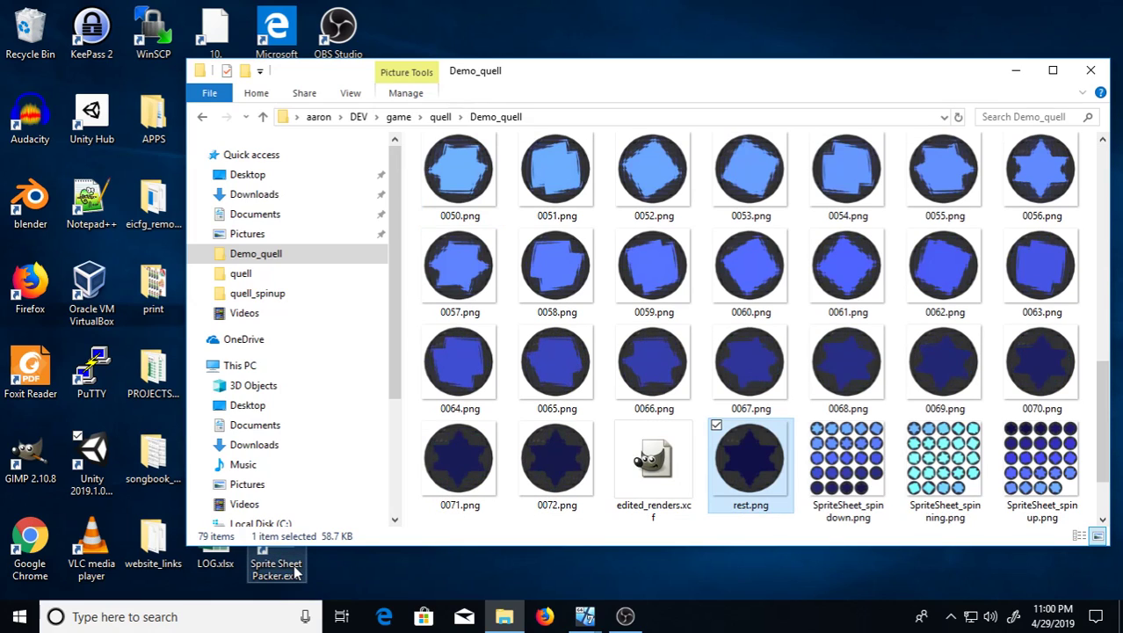
Step: Open Unity Hub, check the Unity version installed on this machine, and return to the project list
double_click(95, 115)
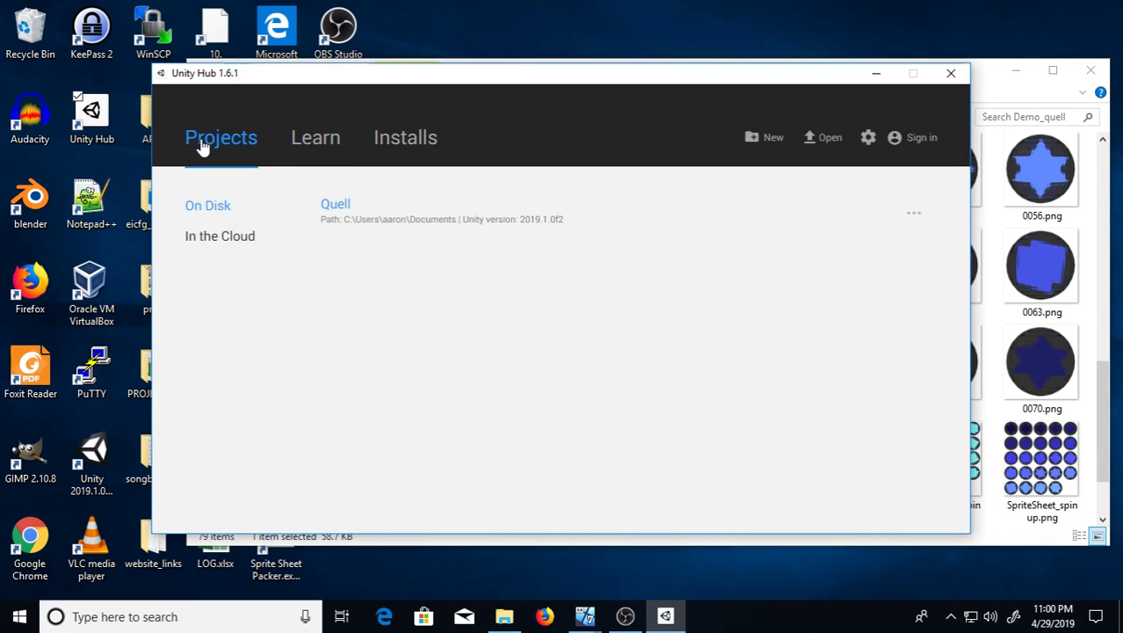
click(384, 156)
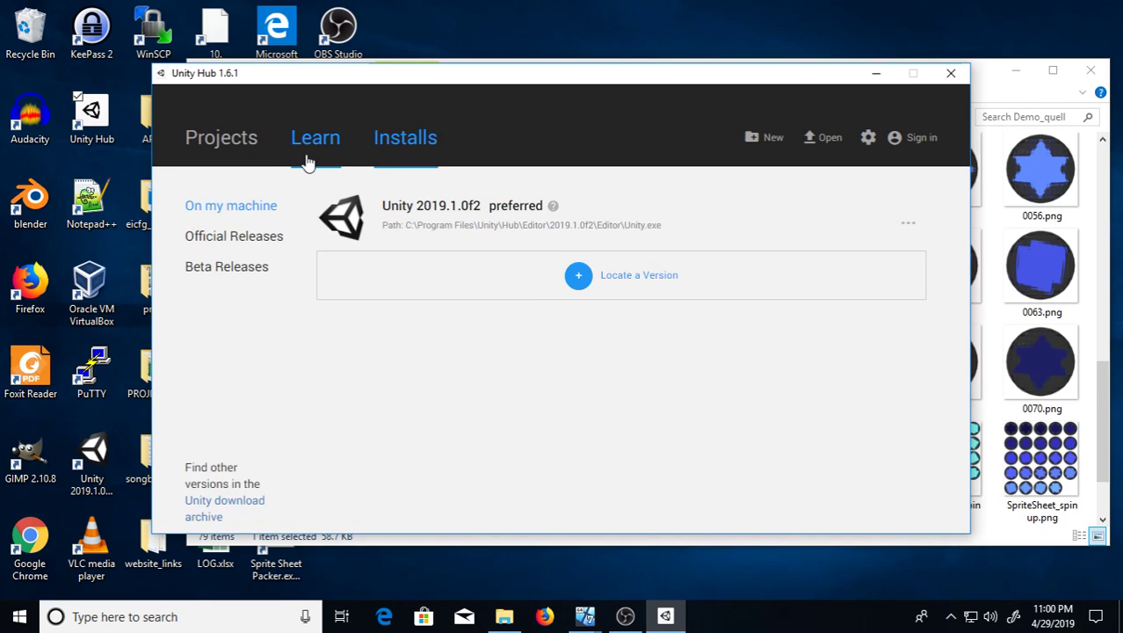
click(224, 148)
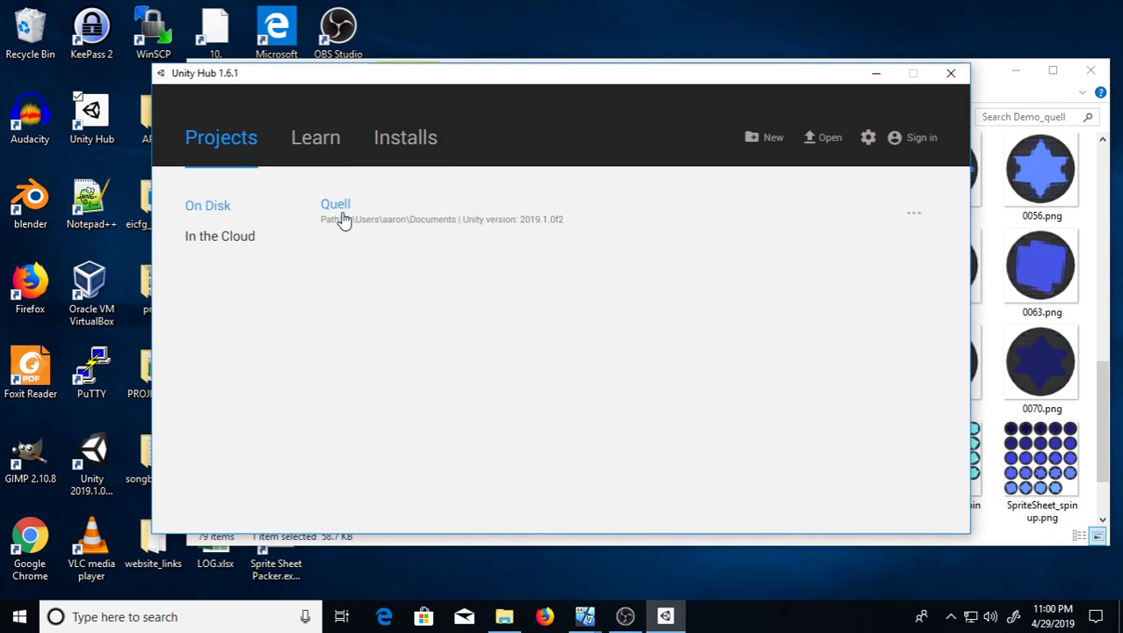
Step: Try to open the existing Quell project from the project list
click(914, 212)
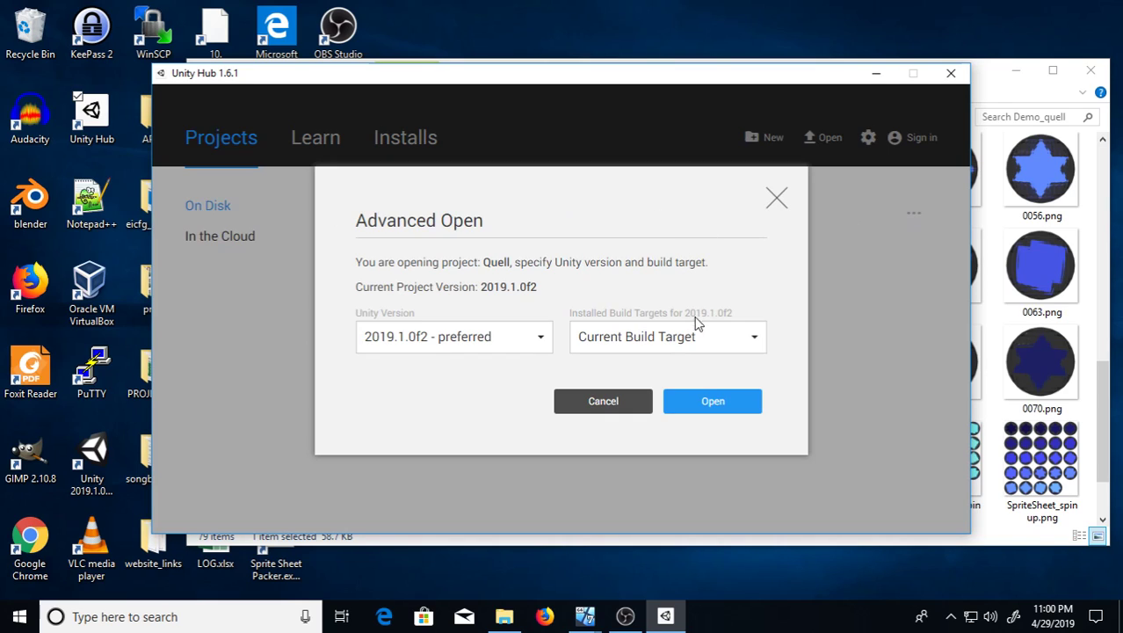
click(778, 200)
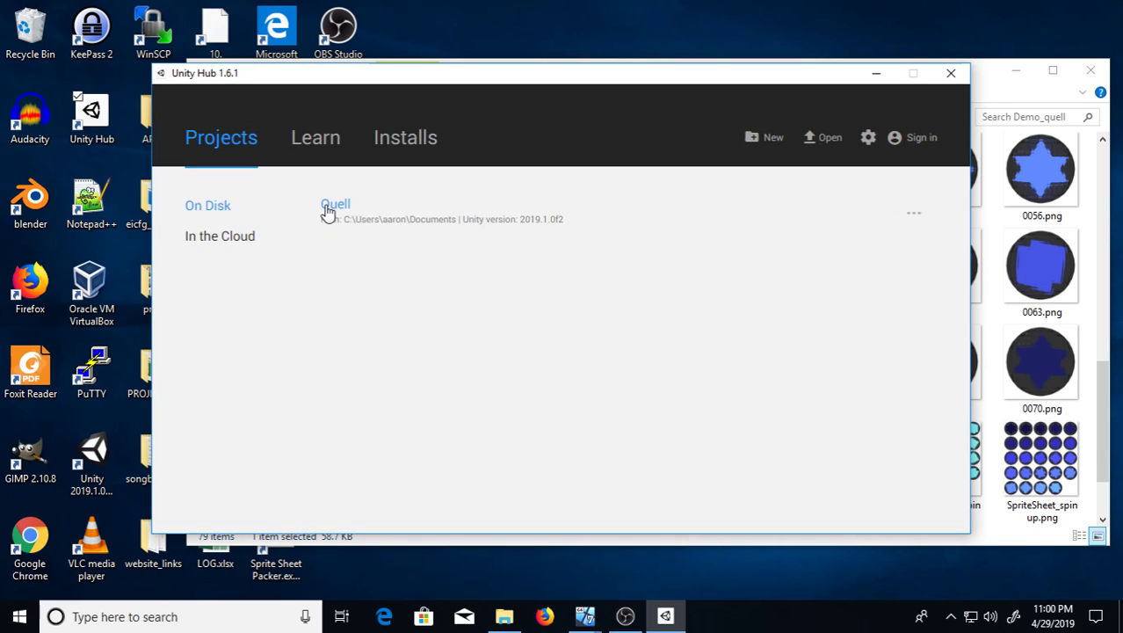
click(327, 211)
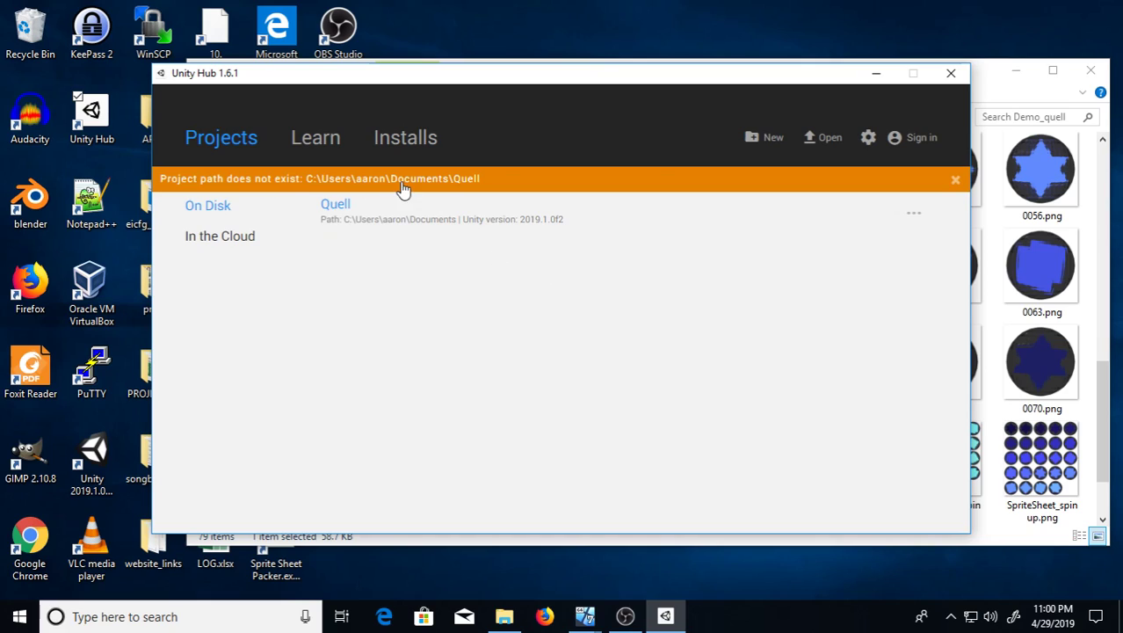
click(951, 180)
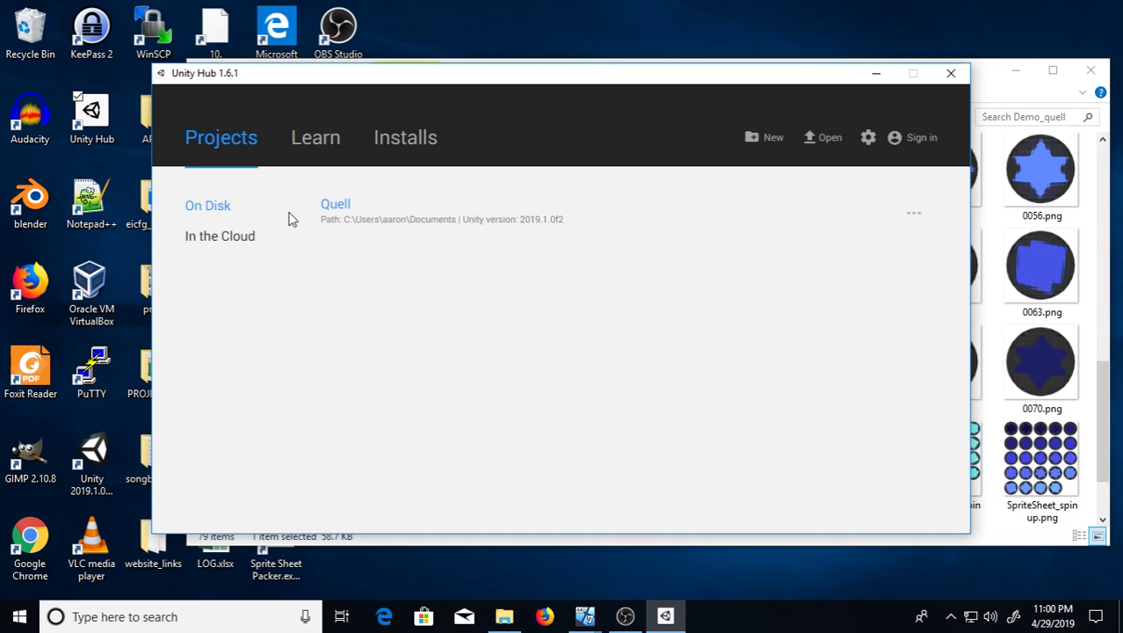
Step: Create a new Unity project named Quell using the 2D template
click(767, 139)
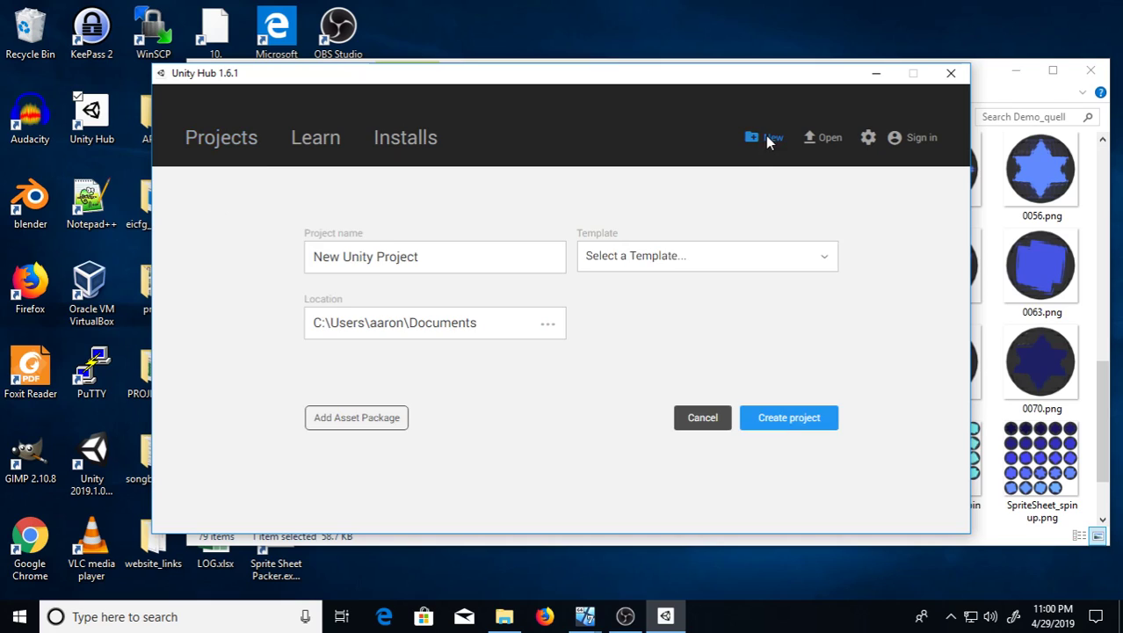
click(424, 257)
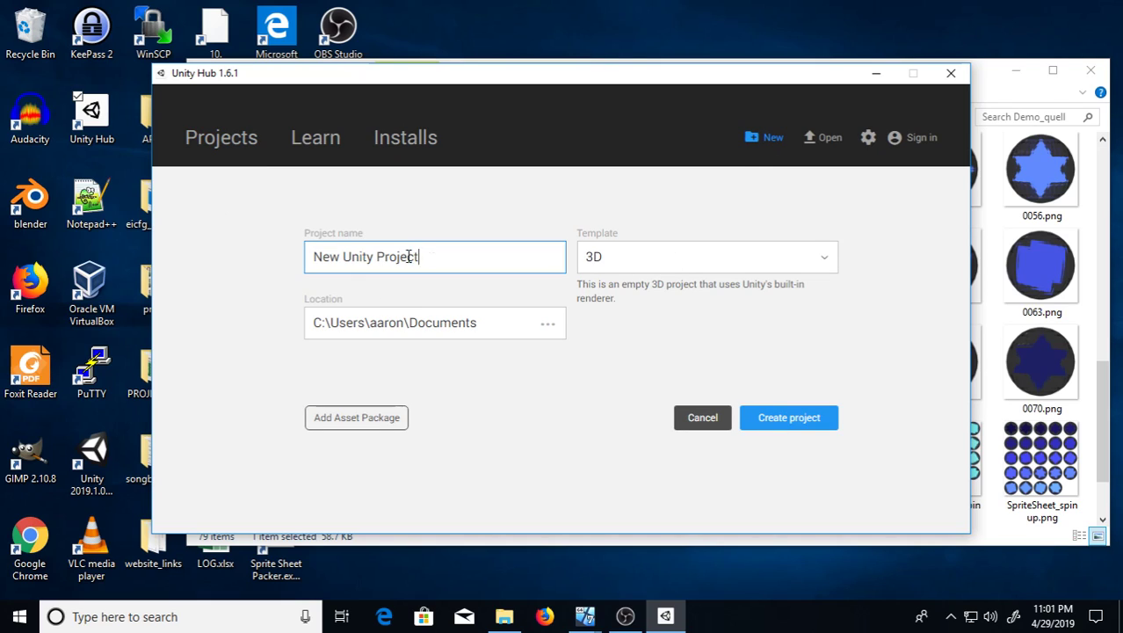
drag(424, 256, 243, 257)
text(Quel)
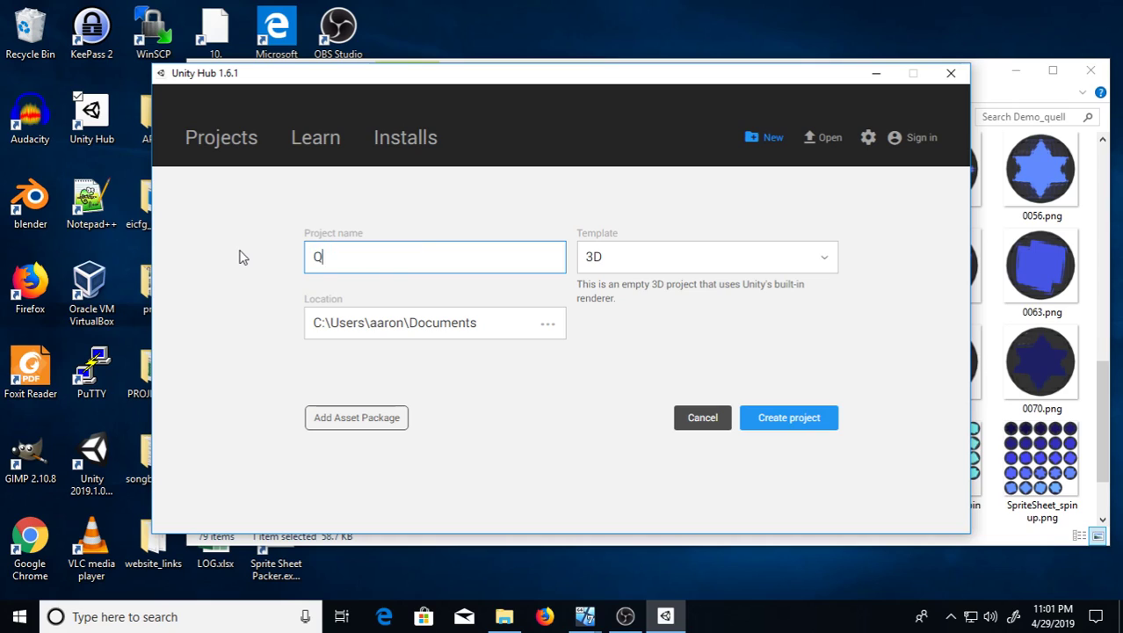
click(820, 261)
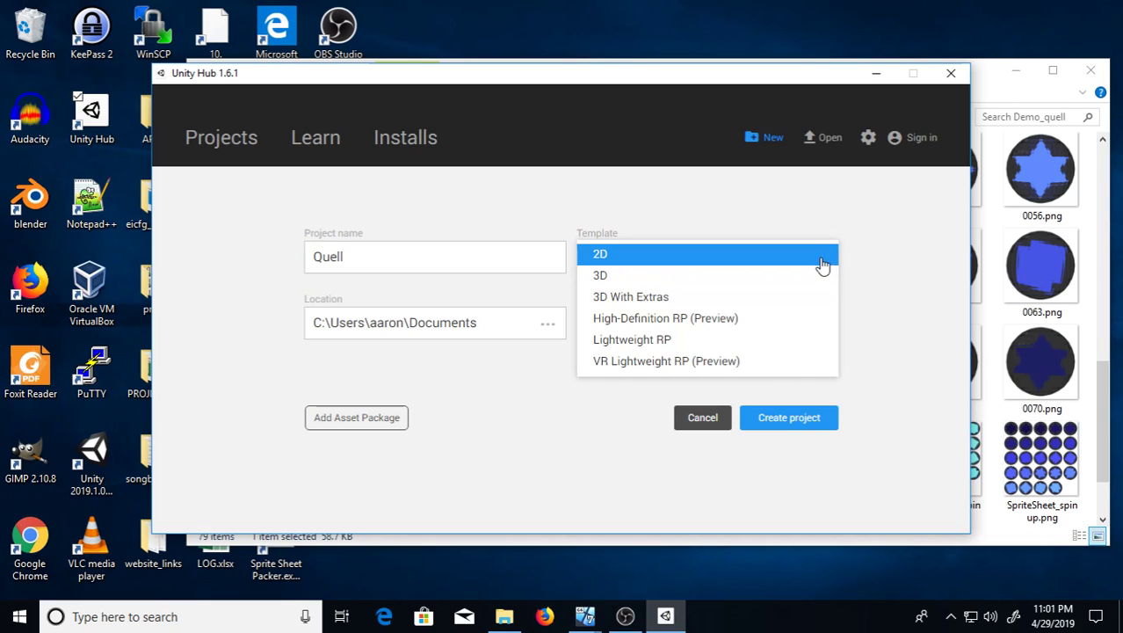
click(601, 259)
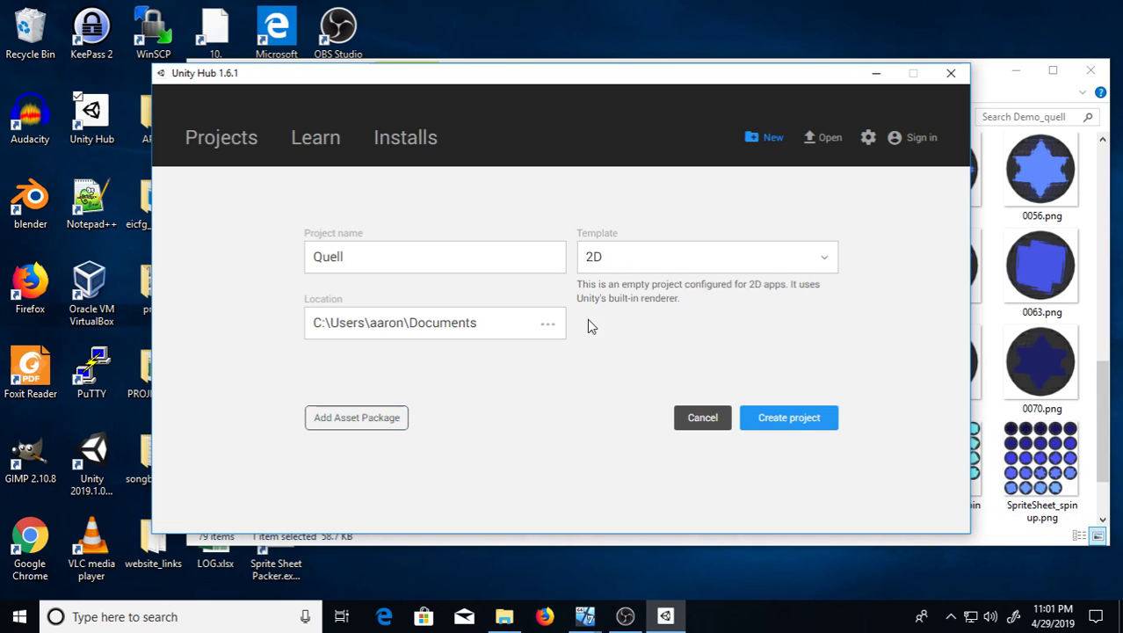
click(791, 422)
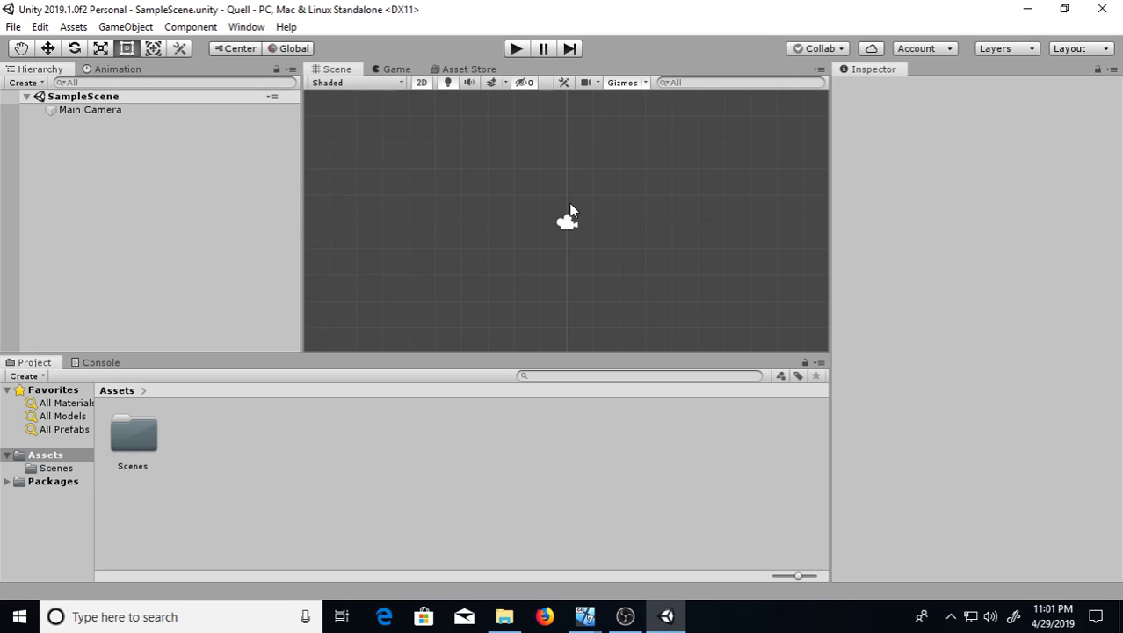
Step: Create a folder named QuellEngine inside the project's Assets folder
right_click(45, 456)
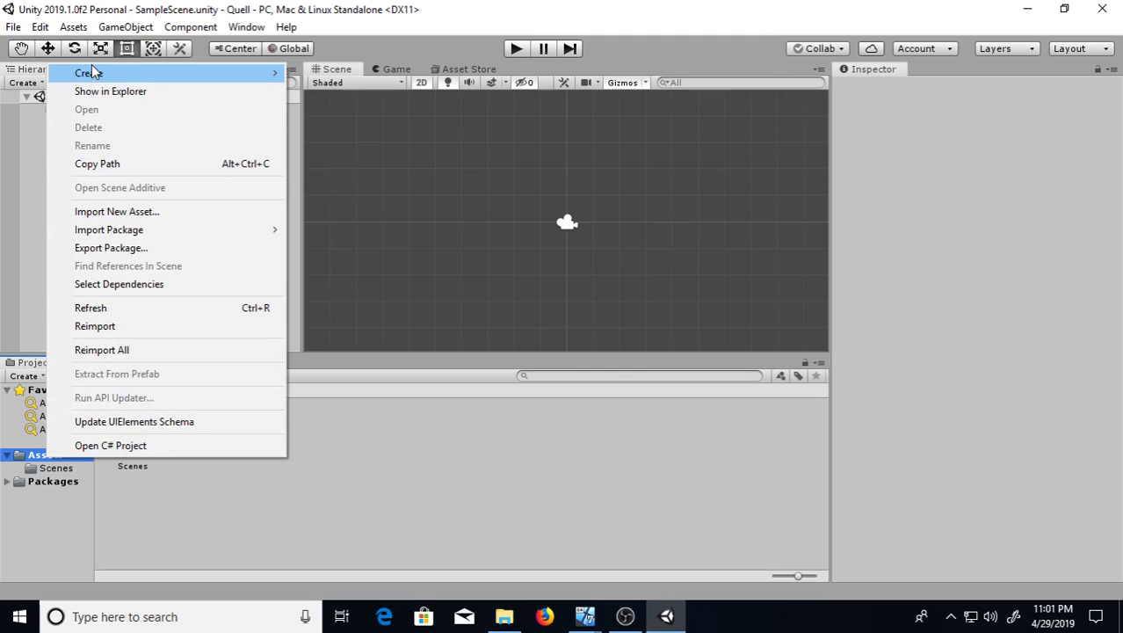
mouse_move(92, 73)
click(376, 35)
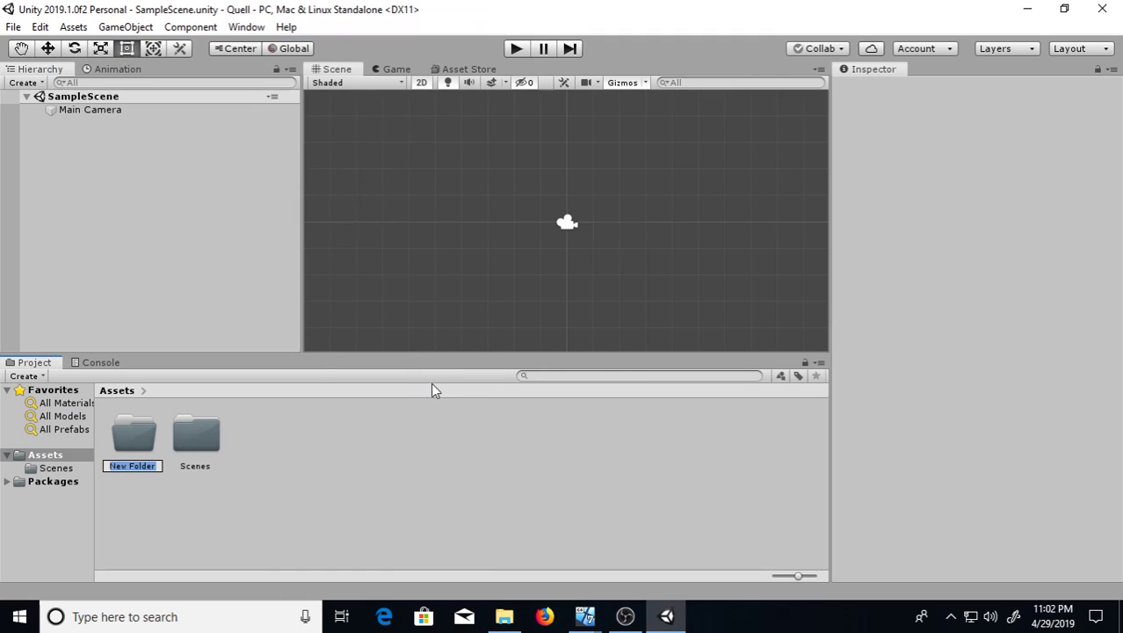
text(QuellEngine)
key(Return)
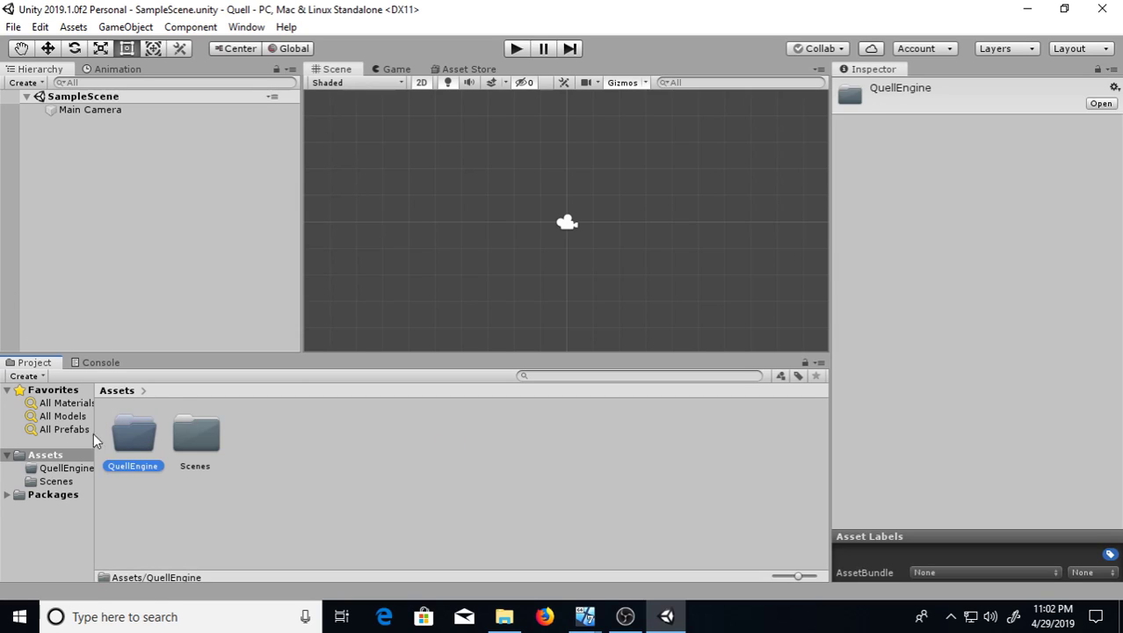
Step: Create a subfolder named Sprites inside the QuellEngine folder
double_click(137, 439)
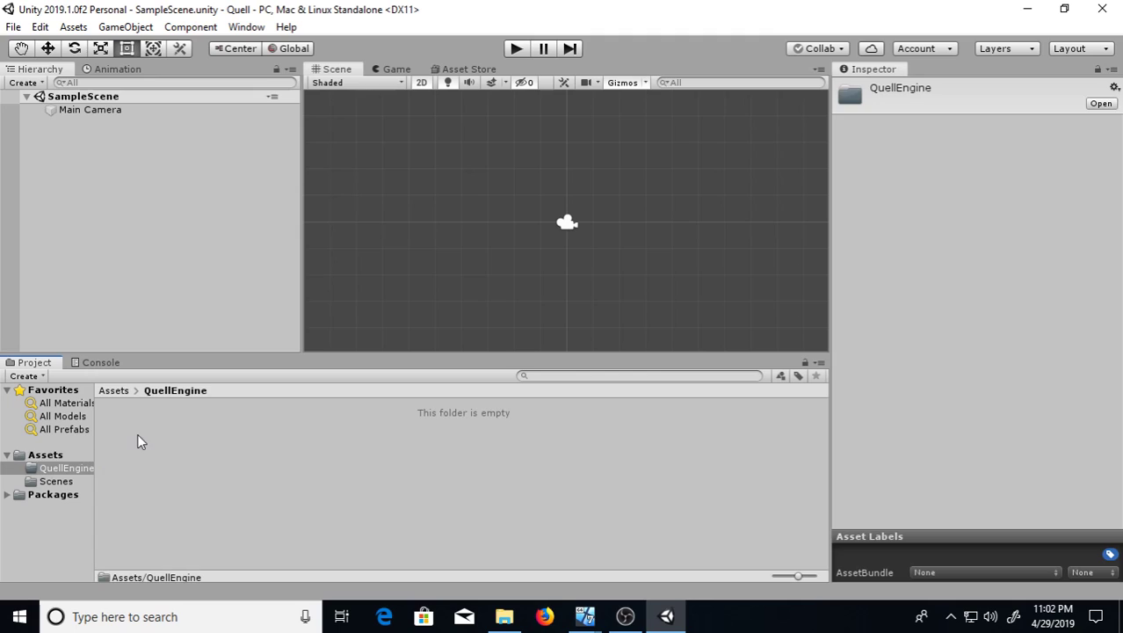
right_click(148, 424)
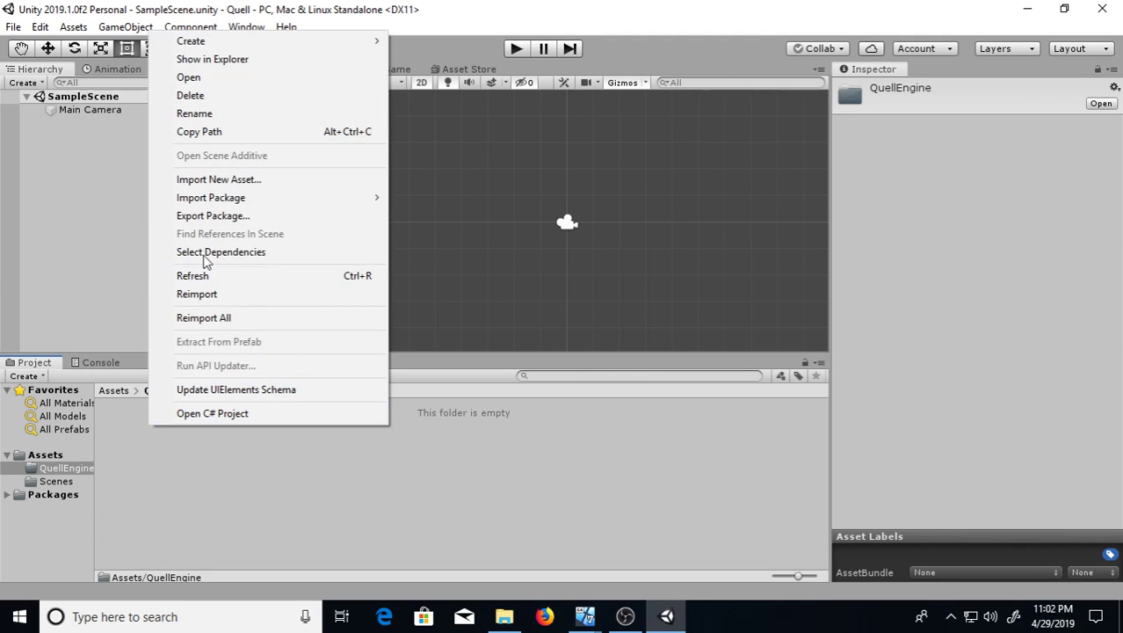
mouse_move(202, 42)
click(421, 36)
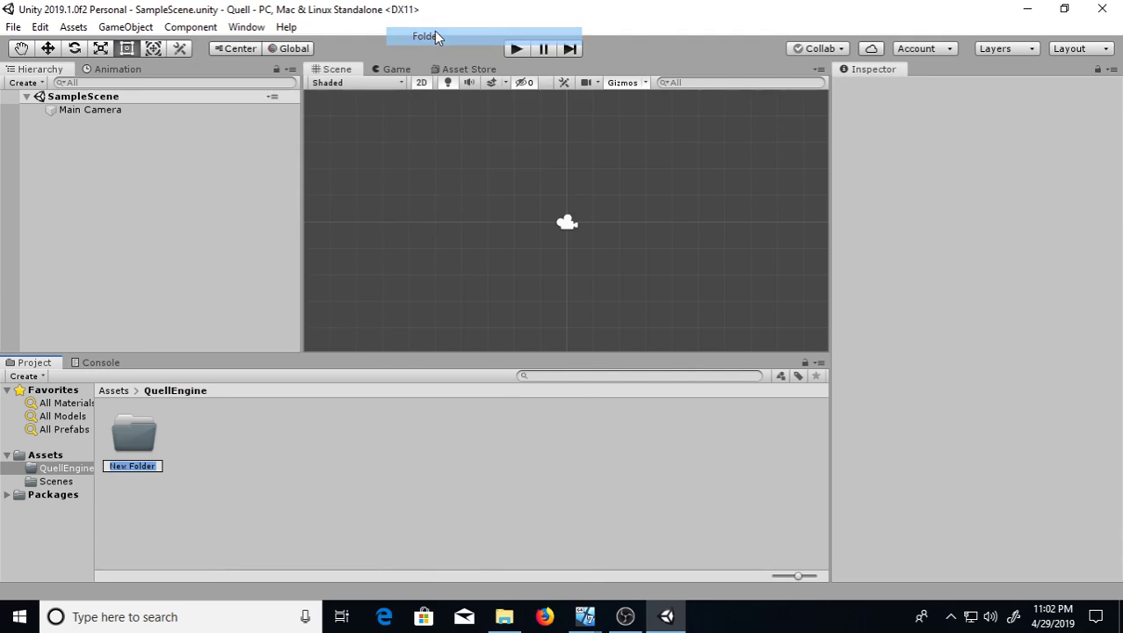
text(Sprites)
key(Return)
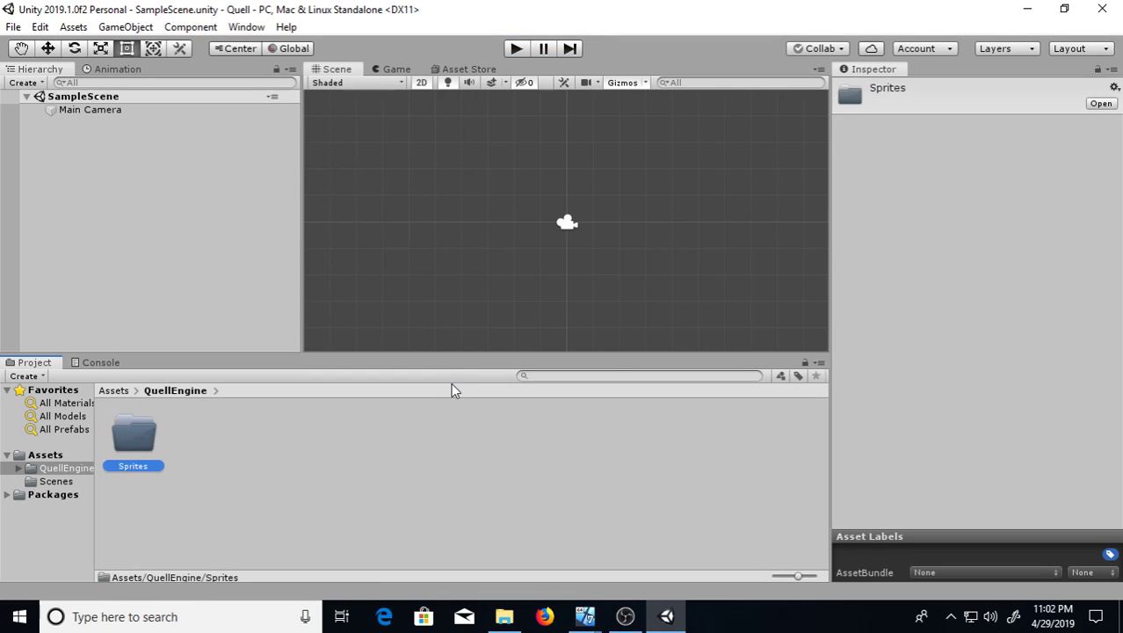
Step: Import rest.png and the spindown, spinning and spinup sprite sheets from the Demo_quell folder into the Sprites folder
double_click(136, 444)
click(504, 616)
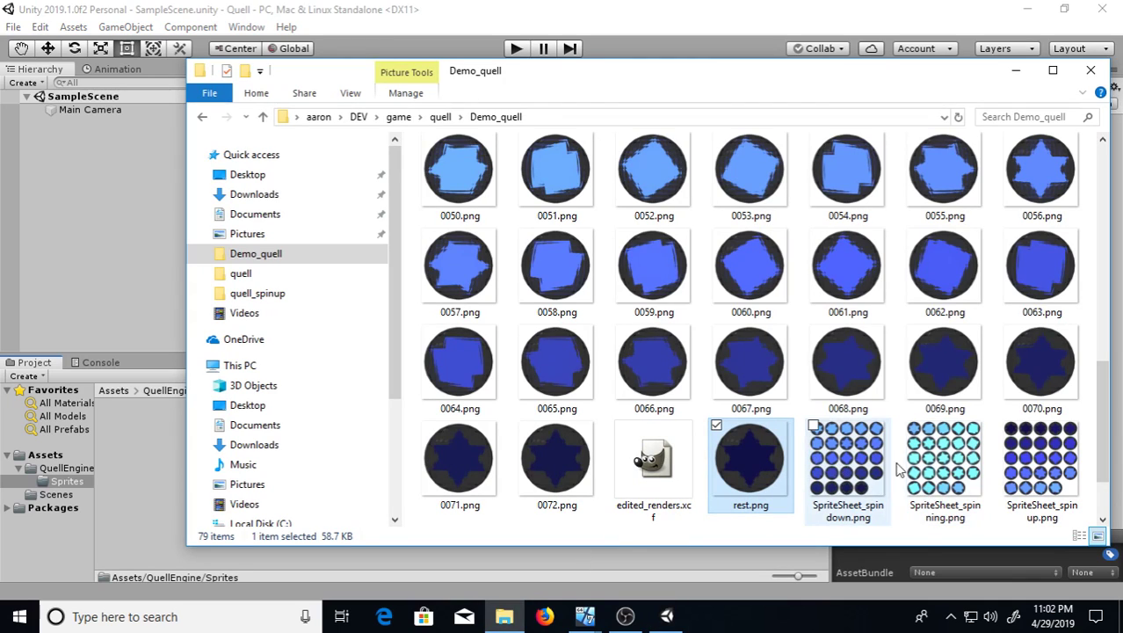
shift+click(1028, 479)
drag(1028, 479, 154, 499)
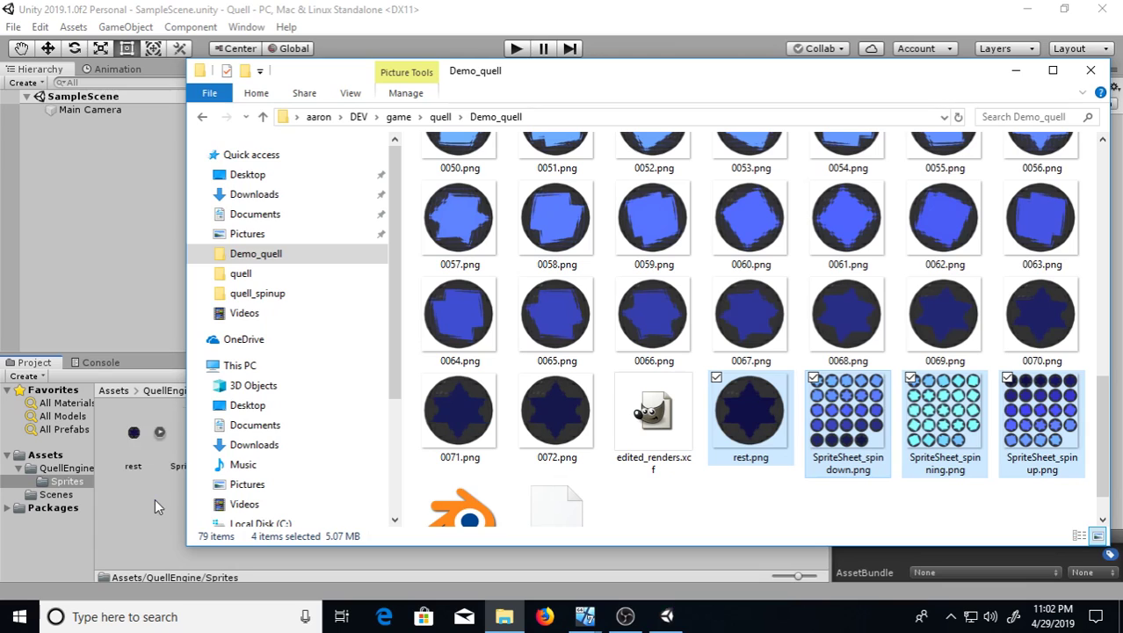
click(1030, 78)
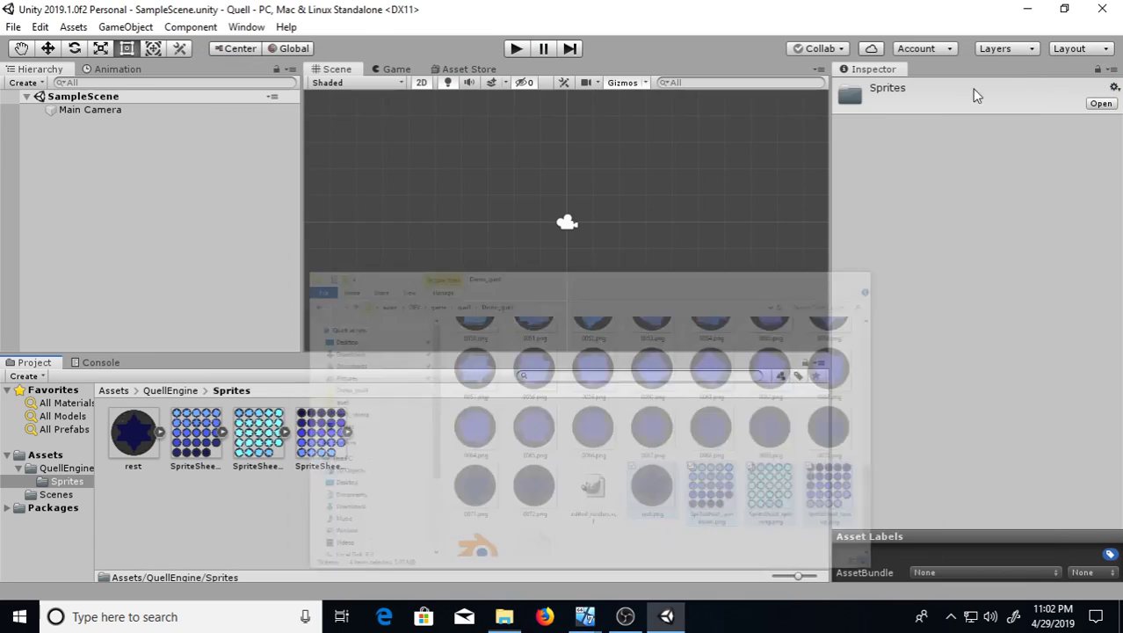
right_click(437, 443)
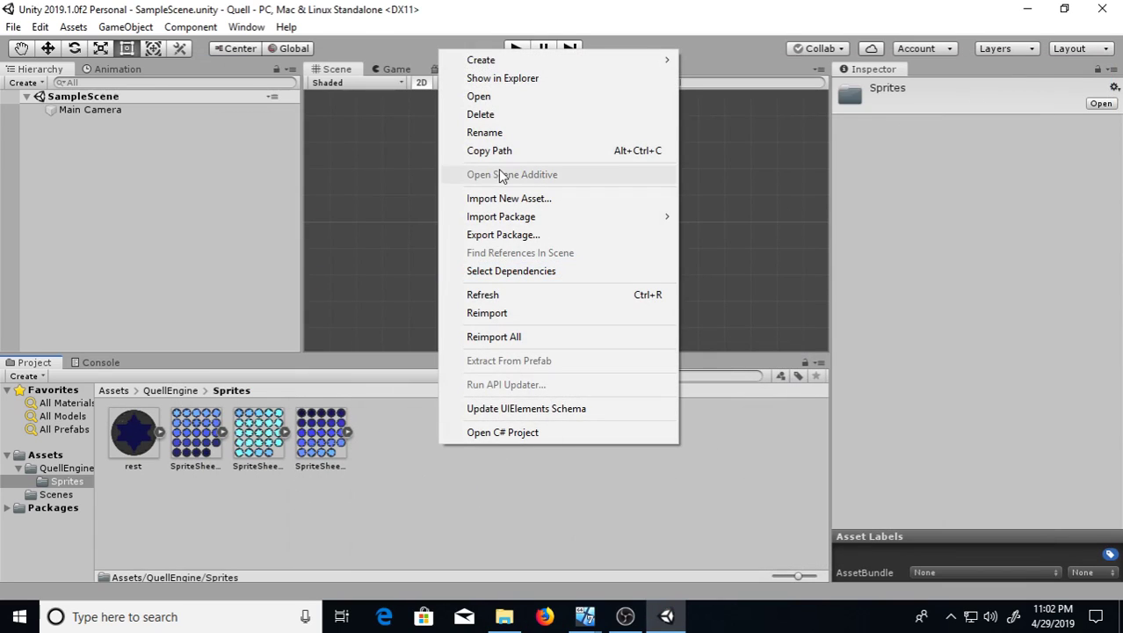
click(510, 198)
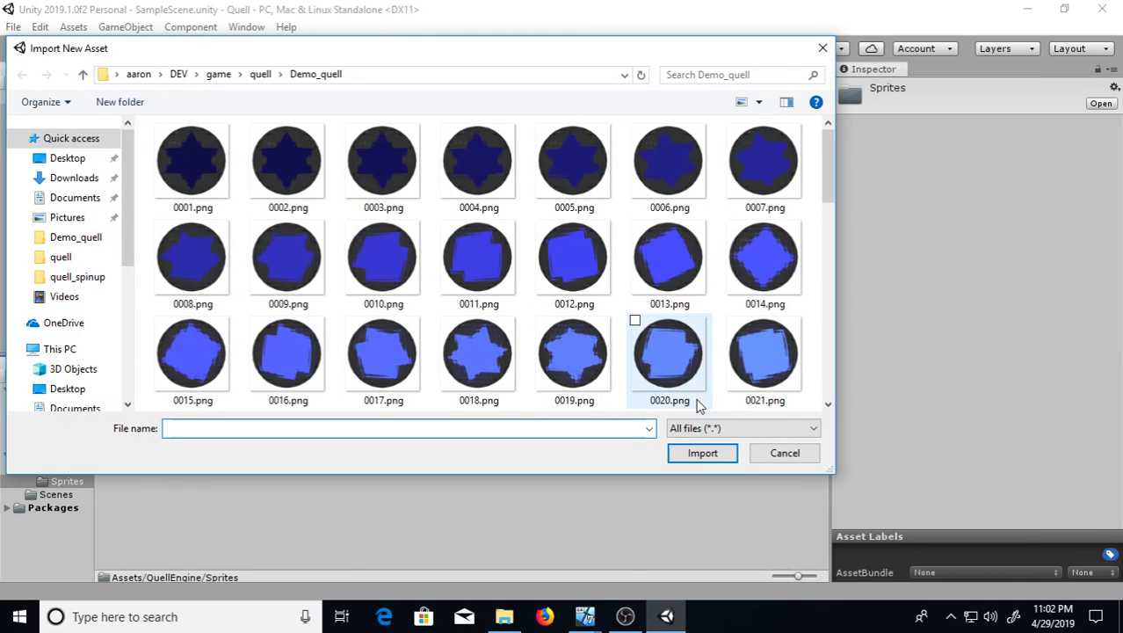
scroll(694, 402, down, 8)
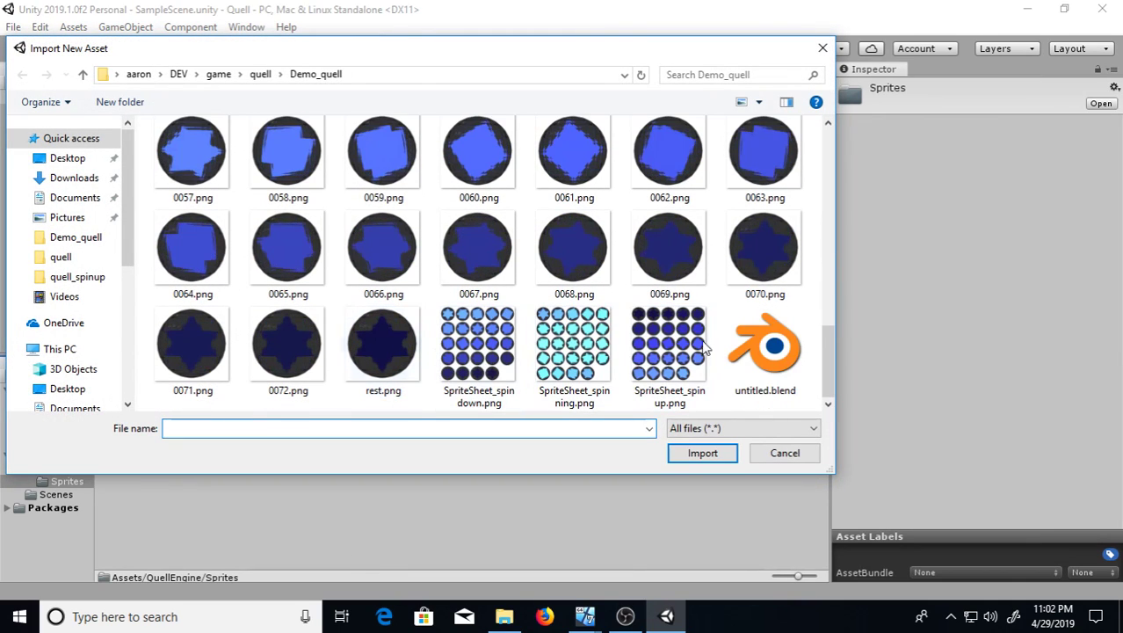
click(786, 454)
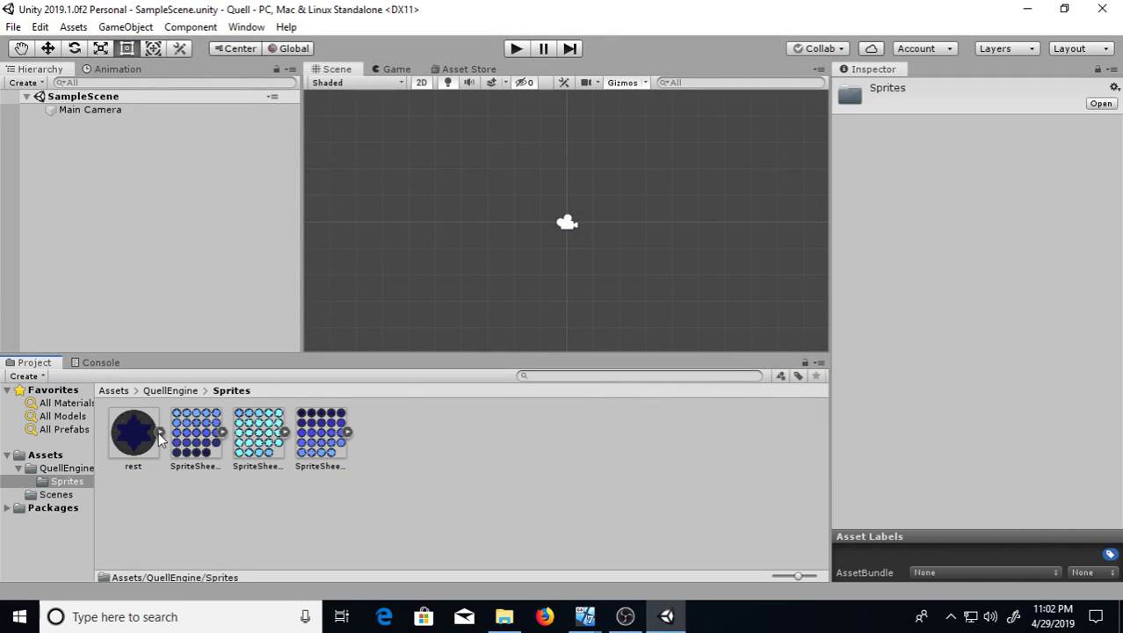
Step: Expand the spinup sprite sheet asset to view the sprite it contains
click(348, 432)
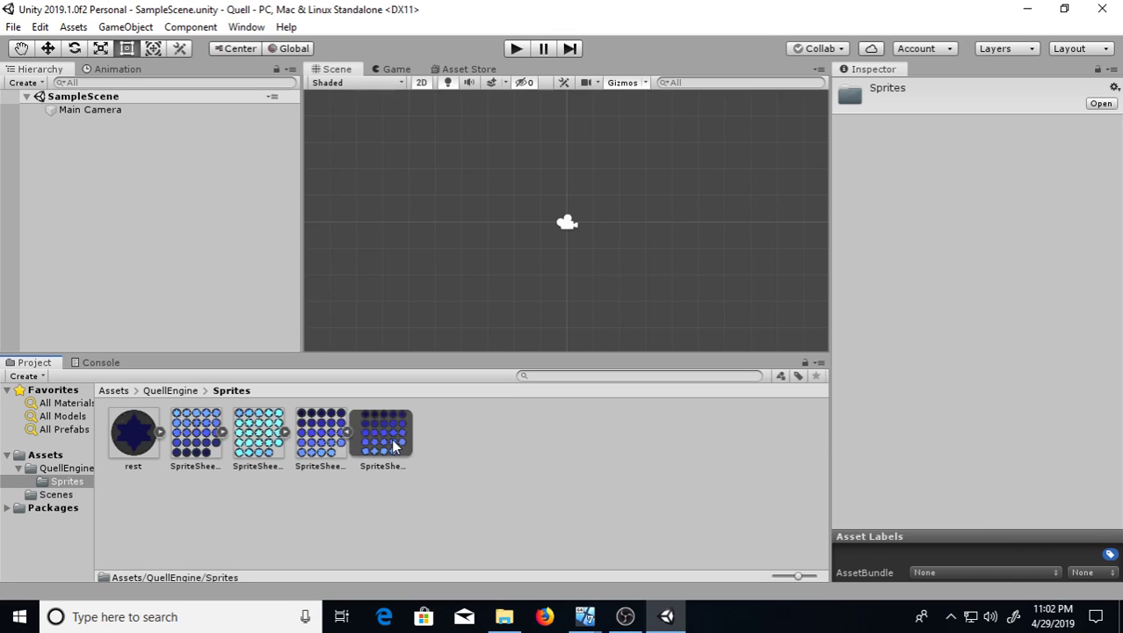
Step: Expand the spinning, spindown and rest assets to view the single sprite inside each, and collapse all expanded assets
click(285, 432)
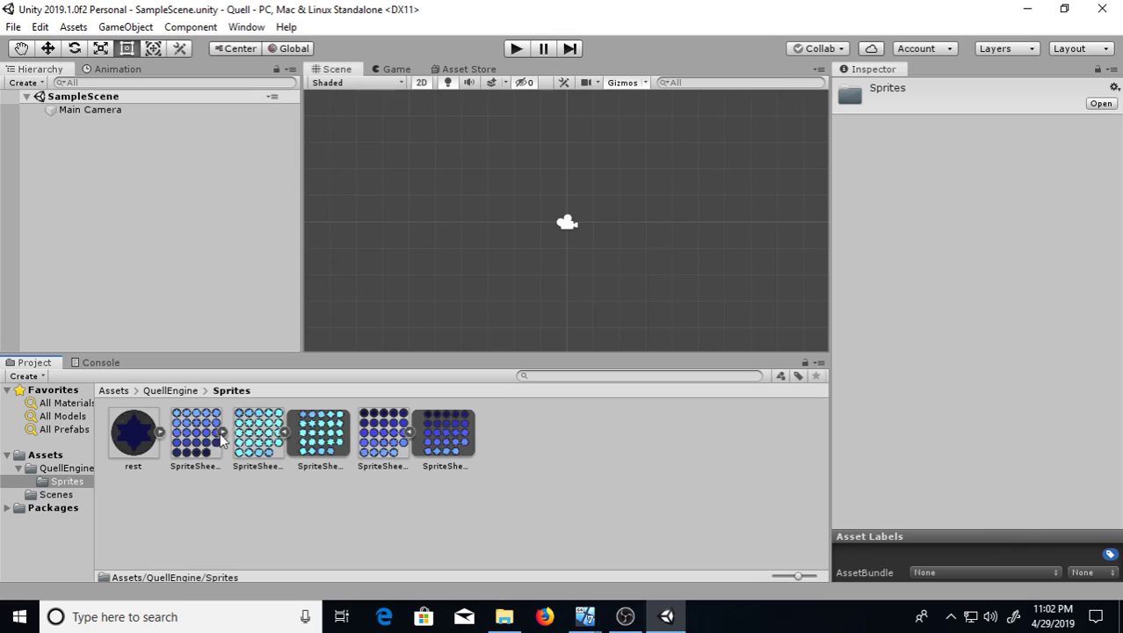
click(221, 431)
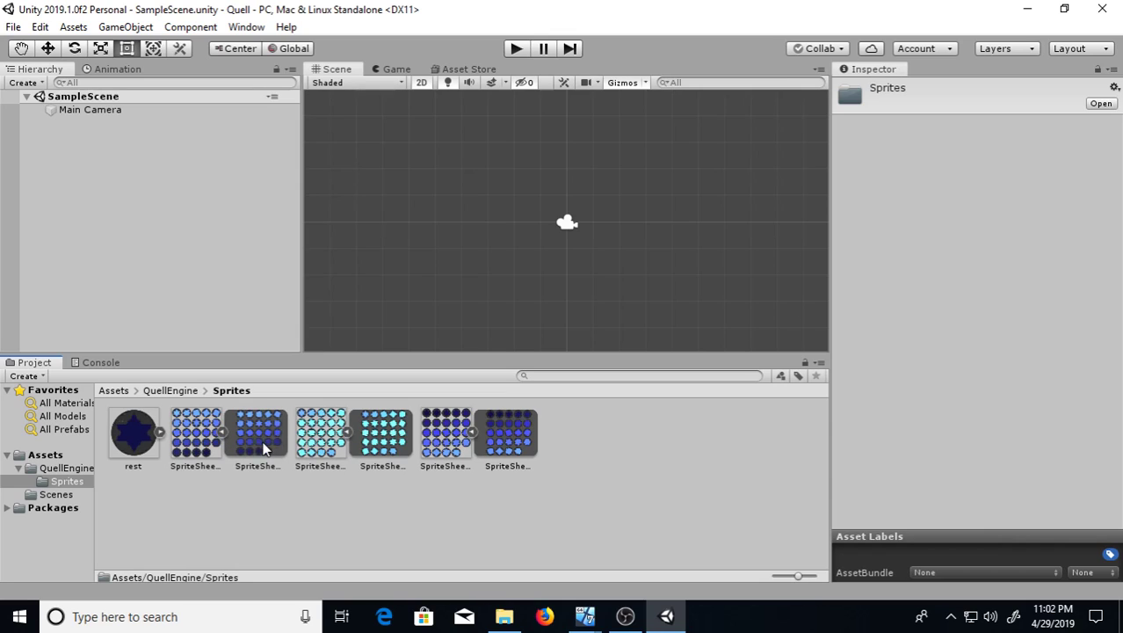
click(159, 431)
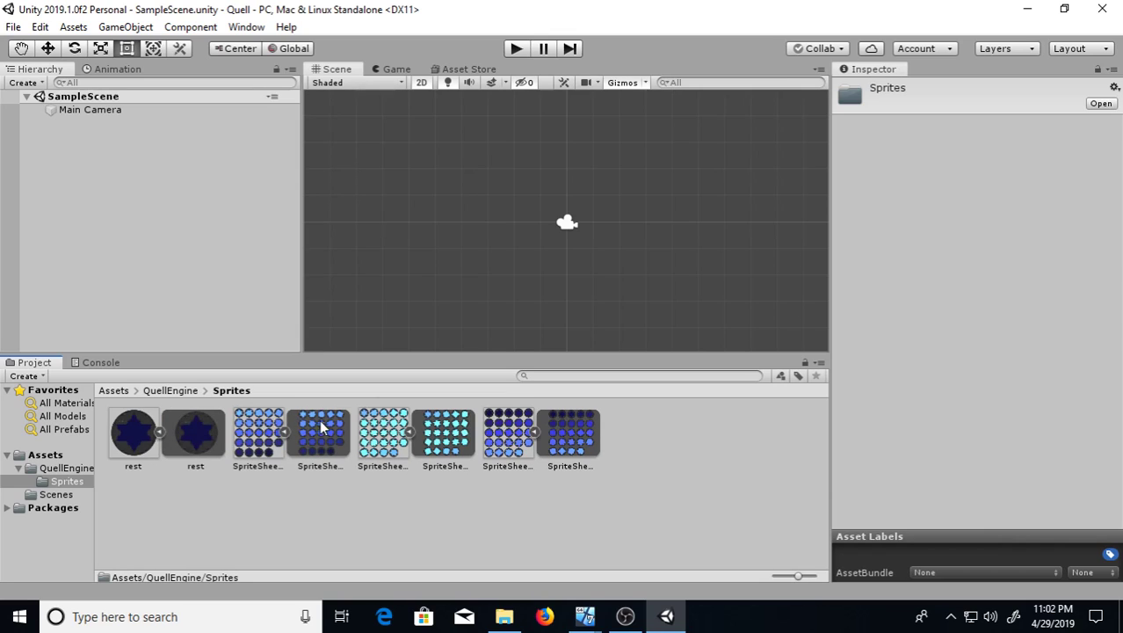
click(159, 430)
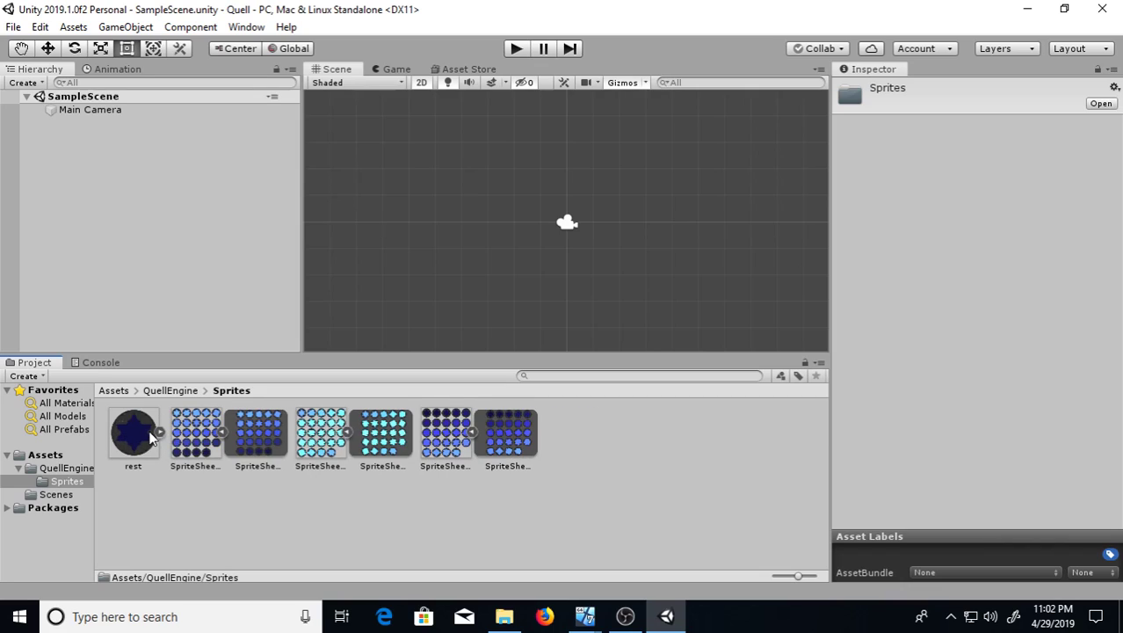
click(221, 430)
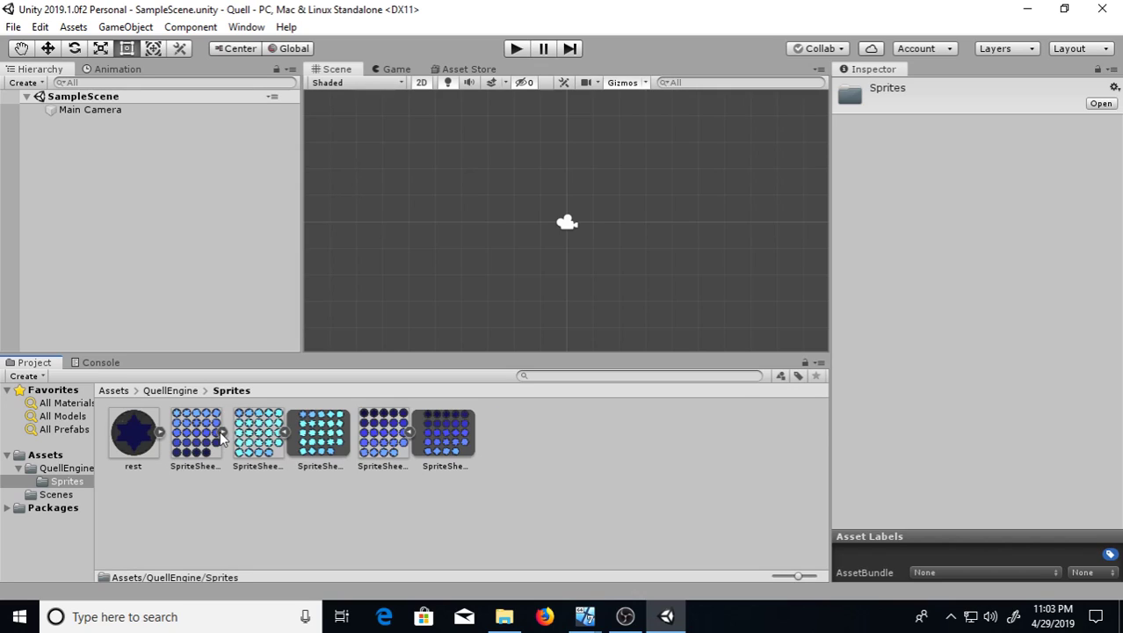
click(284, 432)
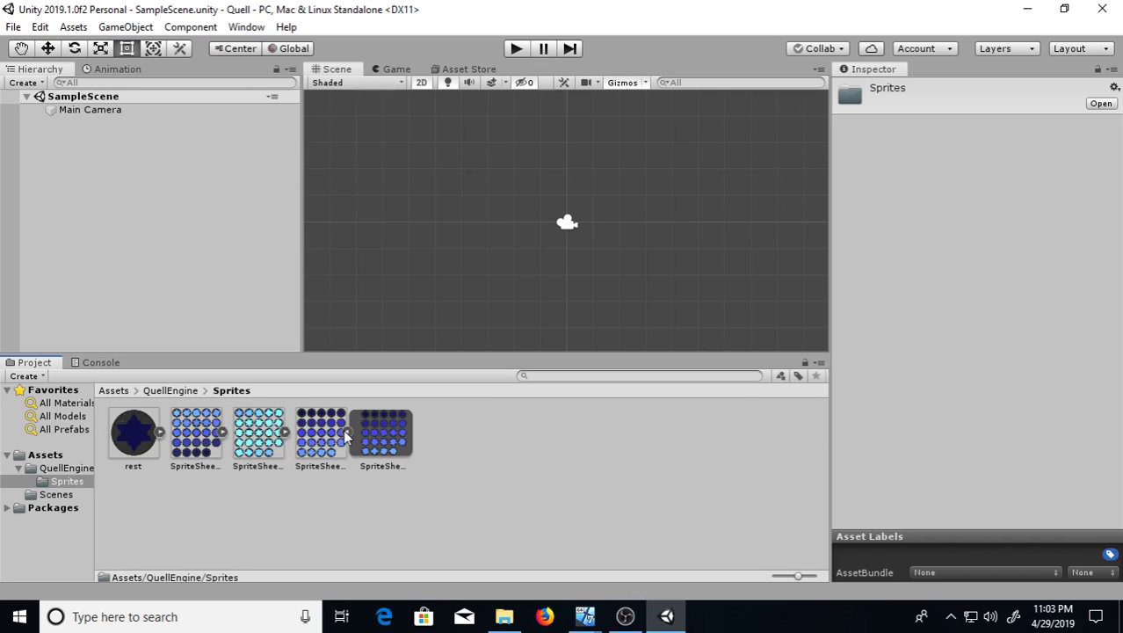
click(347, 431)
Step: Set the spinup sheet's Sprite Mode to Multiple, keeping the Sprite (2D and UI) texture type, and apply it while opening the Sprite Editor
click(316, 427)
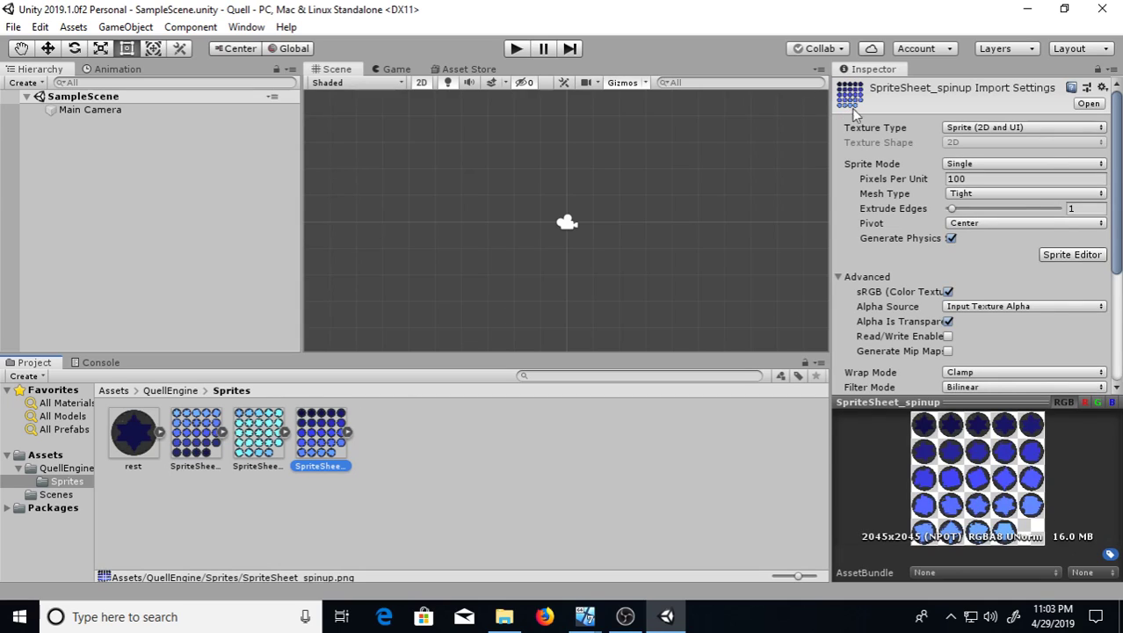
click(1007, 128)
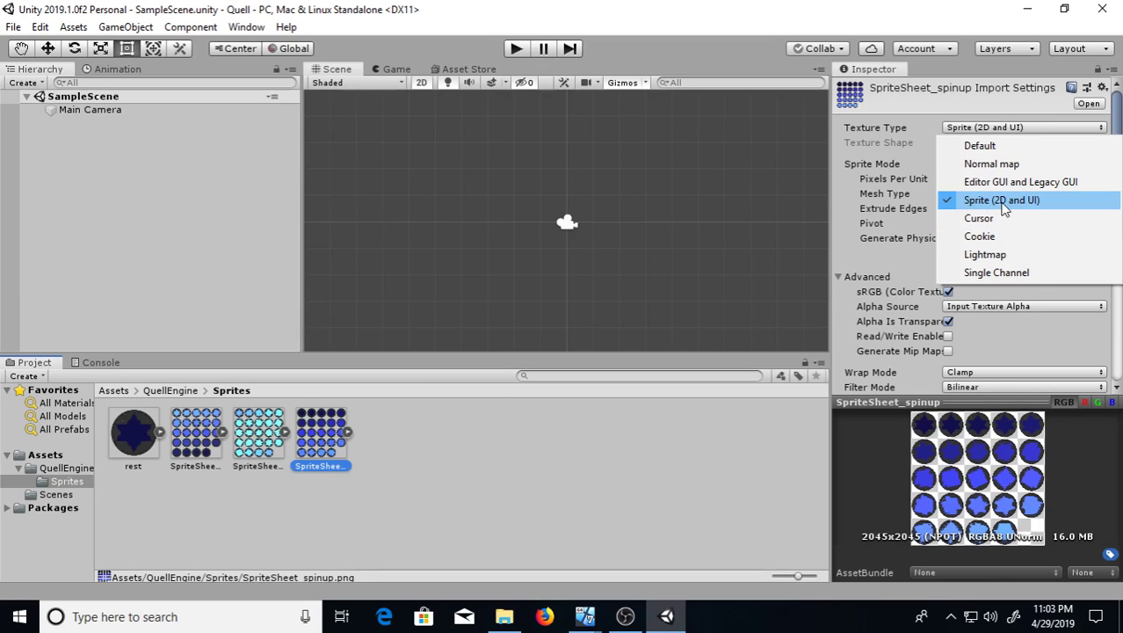
click(906, 248)
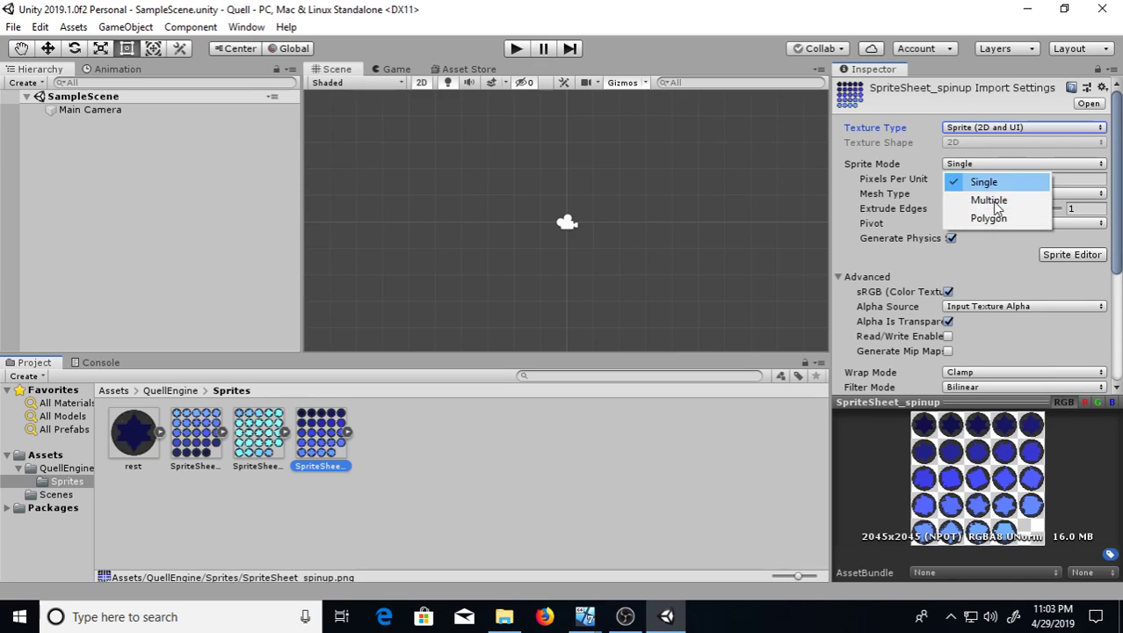
click(995, 202)
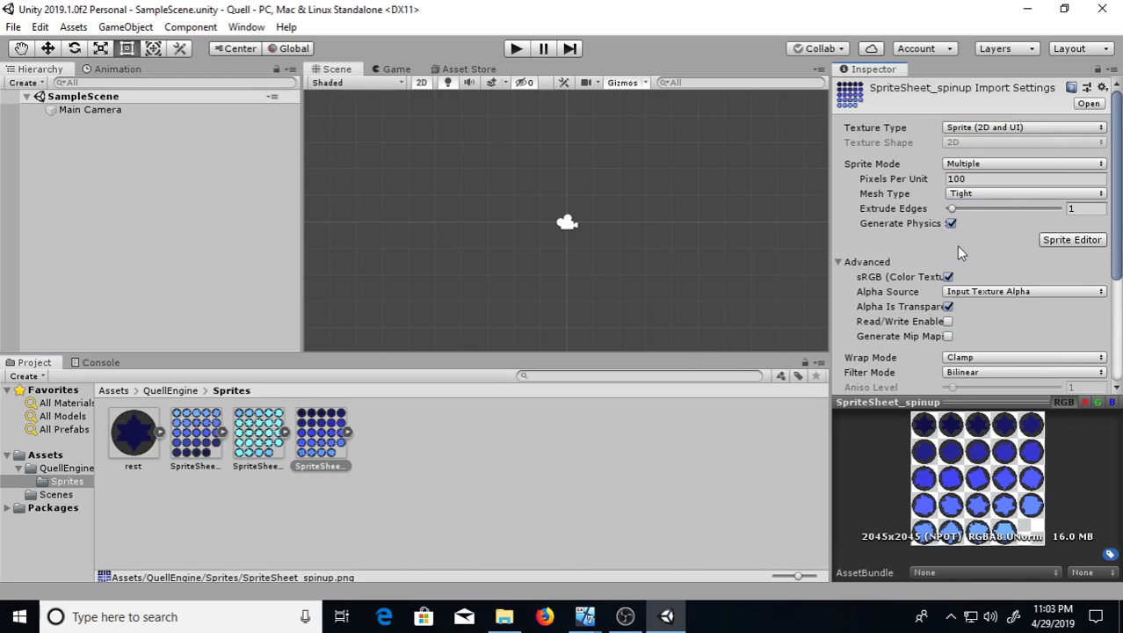
click(1047, 240)
click(610, 337)
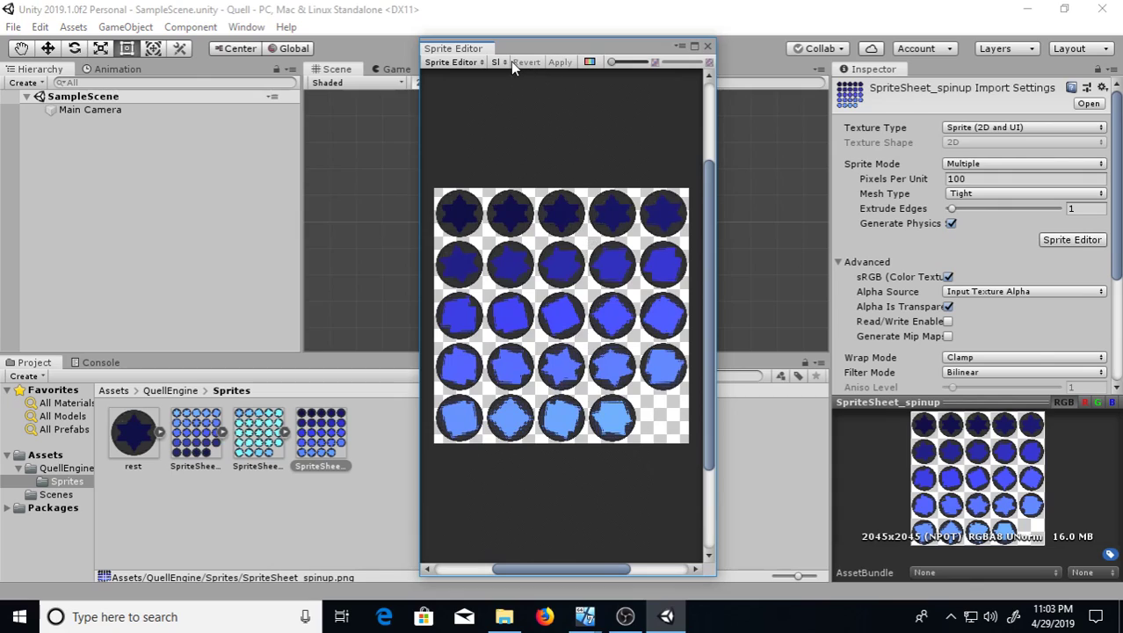
Step: Slice the spinup sheet with type Automatic, pivot Center and method Delete Existing, apply the slices and close the Sprite Editor
click(503, 62)
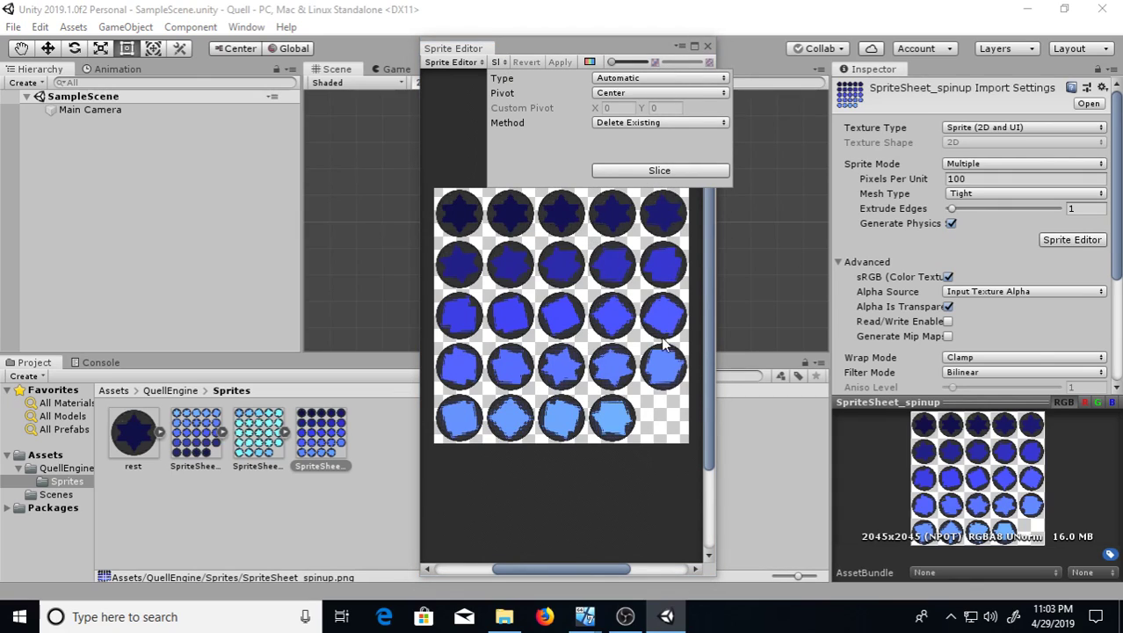
click(652, 78)
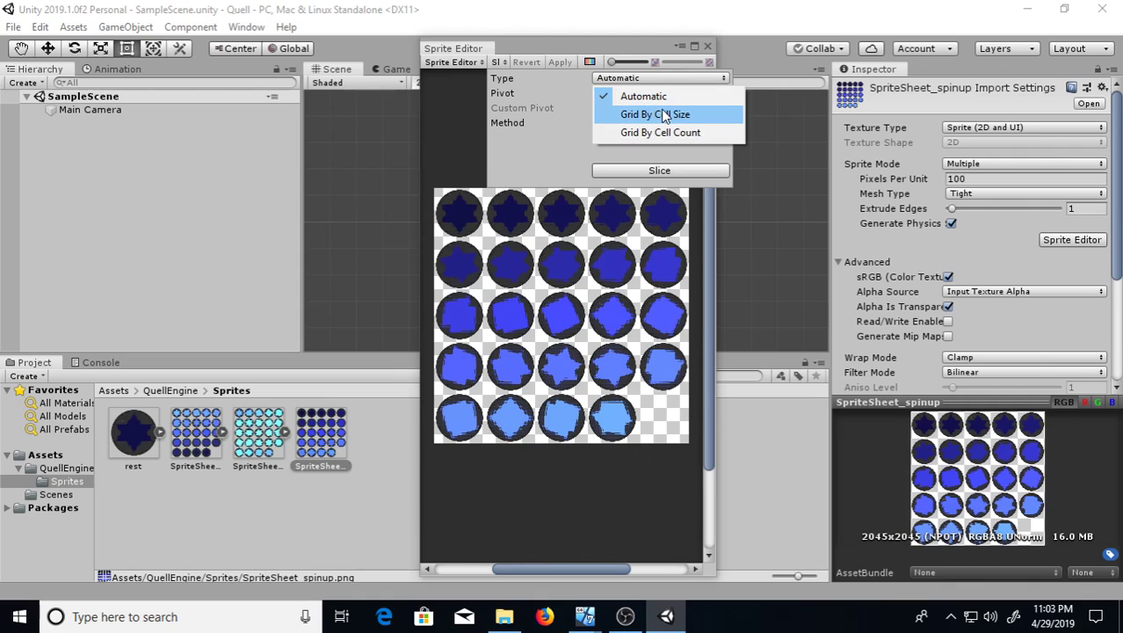
click(588, 141)
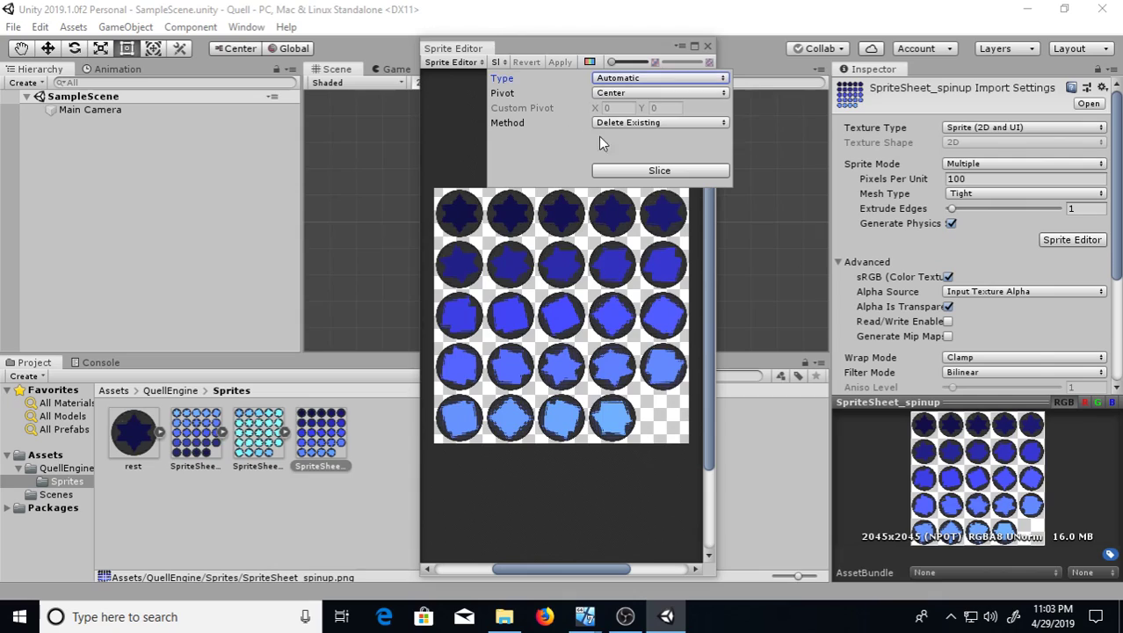
click(653, 172)
click(560, 61)
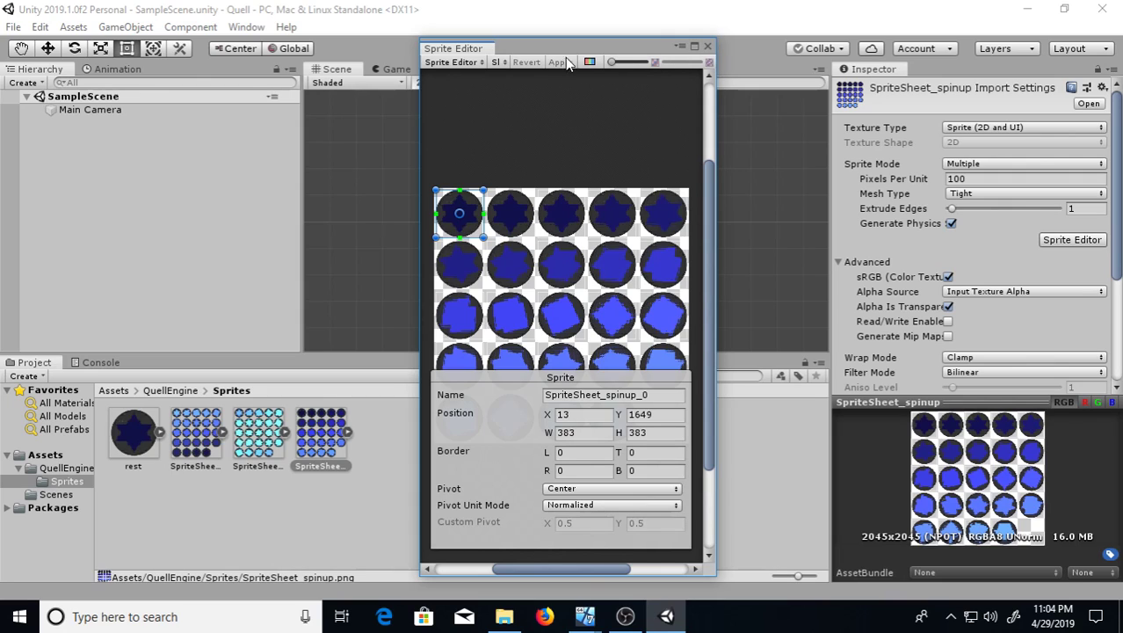
click(706, 46)
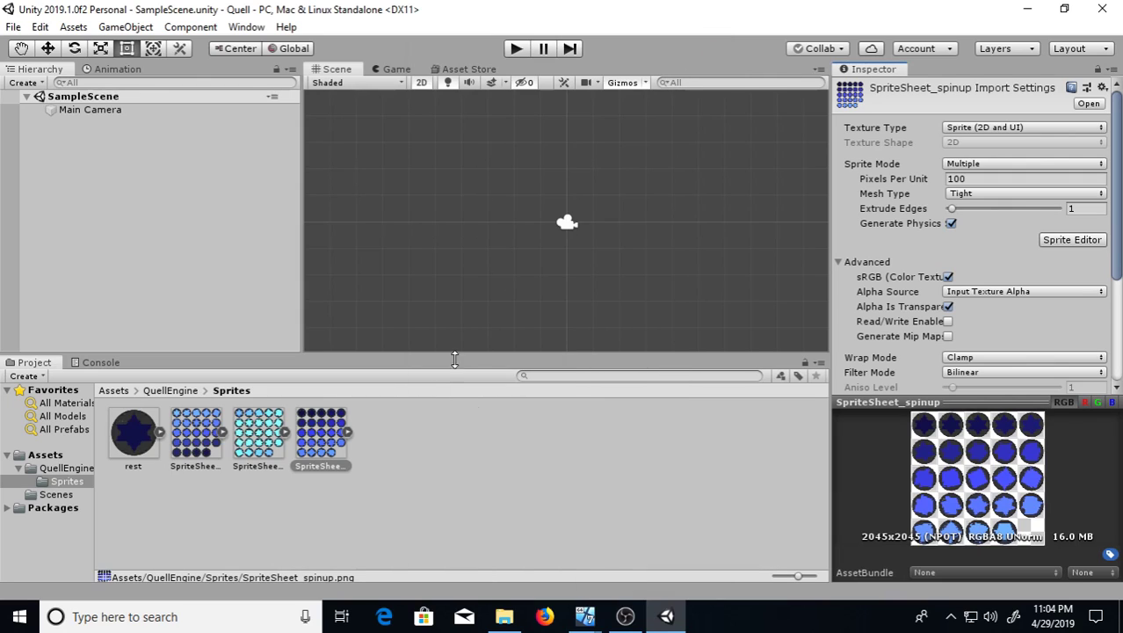
Step: Expand the spinup sheet to examine its sliced sprites, and collapse it again
click(349, 432)
scroll(555, 478, down, 1)
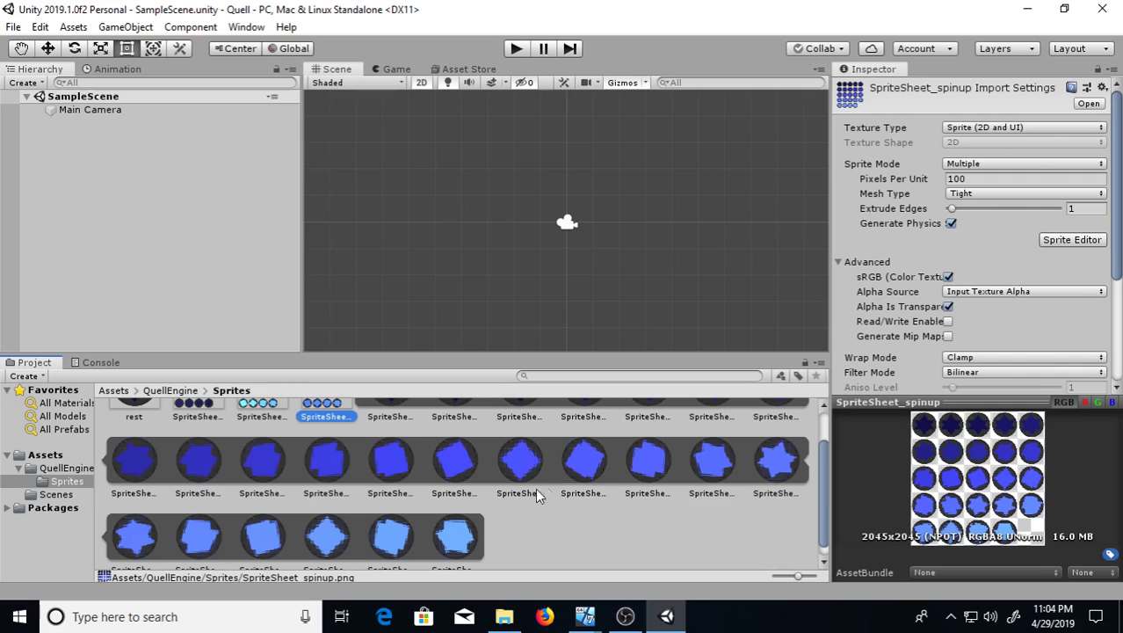
scroll(488, 491, up, 1)
click(350, 435)
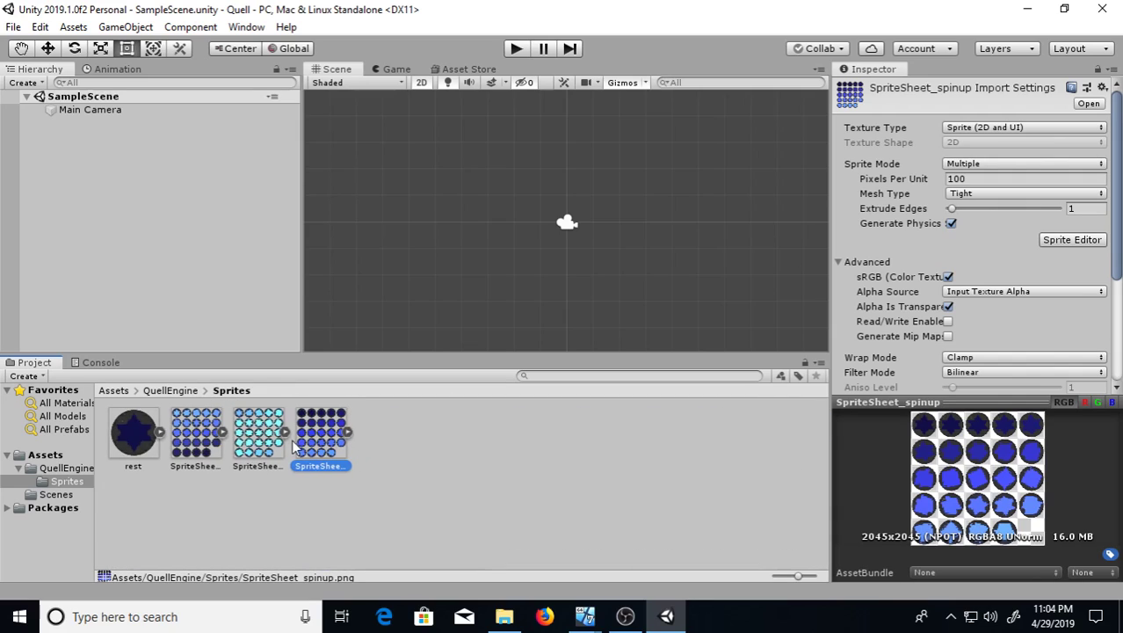
Step: Set the spinning sheet's Sprite Mode to Multiple and apply the import settings while opening it in the Sprite Editor
click(284, 430)
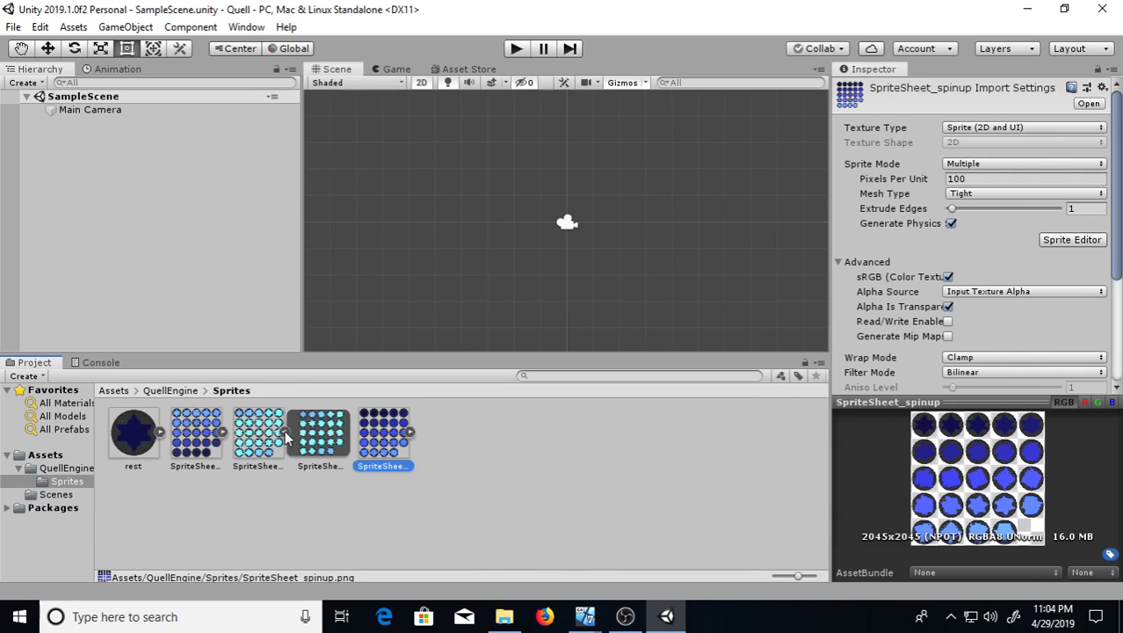
key(Left)
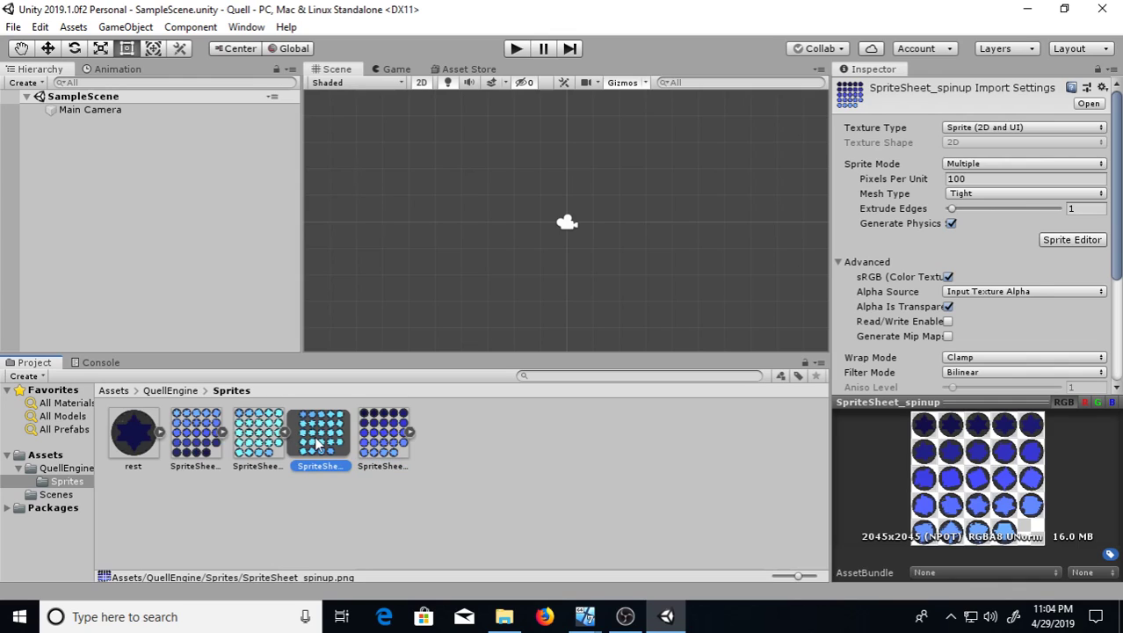
key(Left)
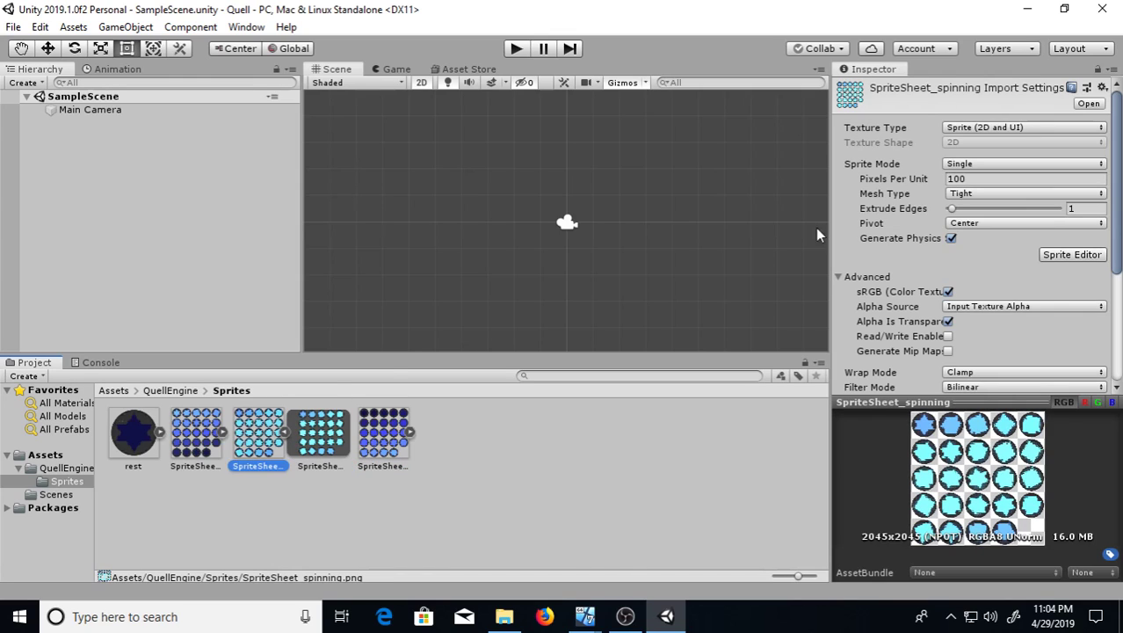
click(1010, 162)
click(984, 201)
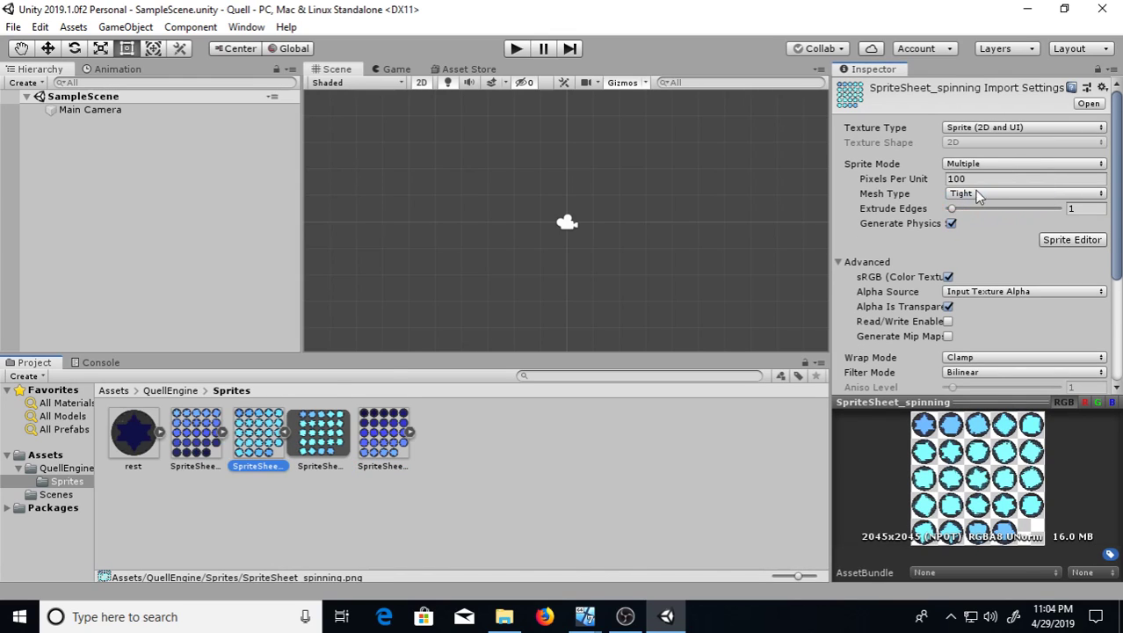
click(1051, 239)
click(604, 342)
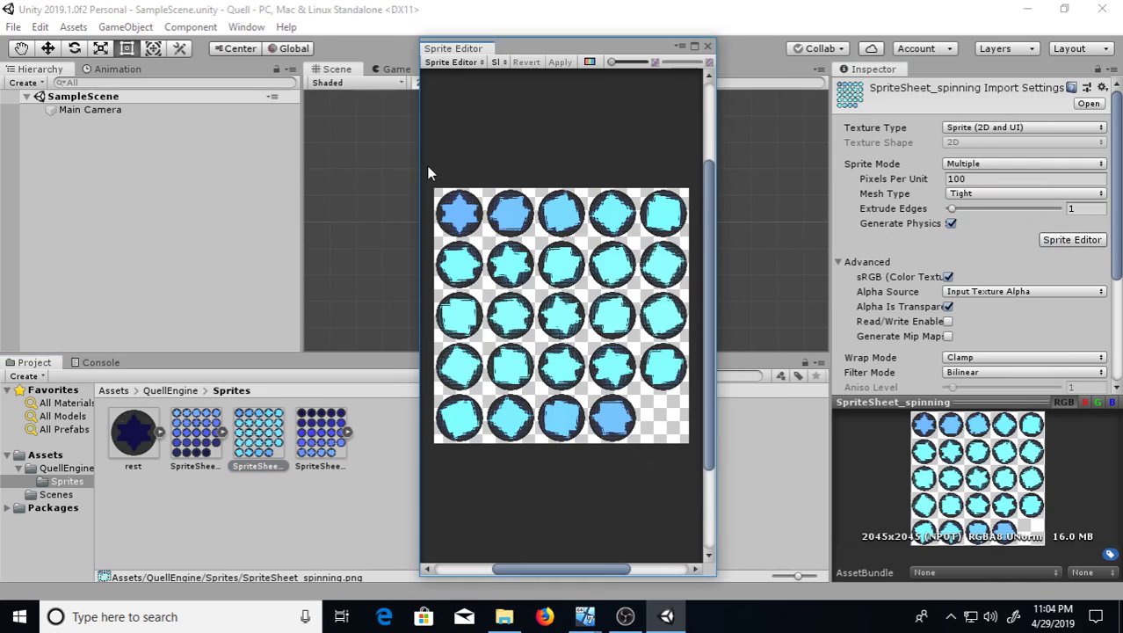
Step: Slice the spinning sheet with type Automatic and pivot Center, apply the slices, and close the editor and the expanded sheet
click(496, 62)
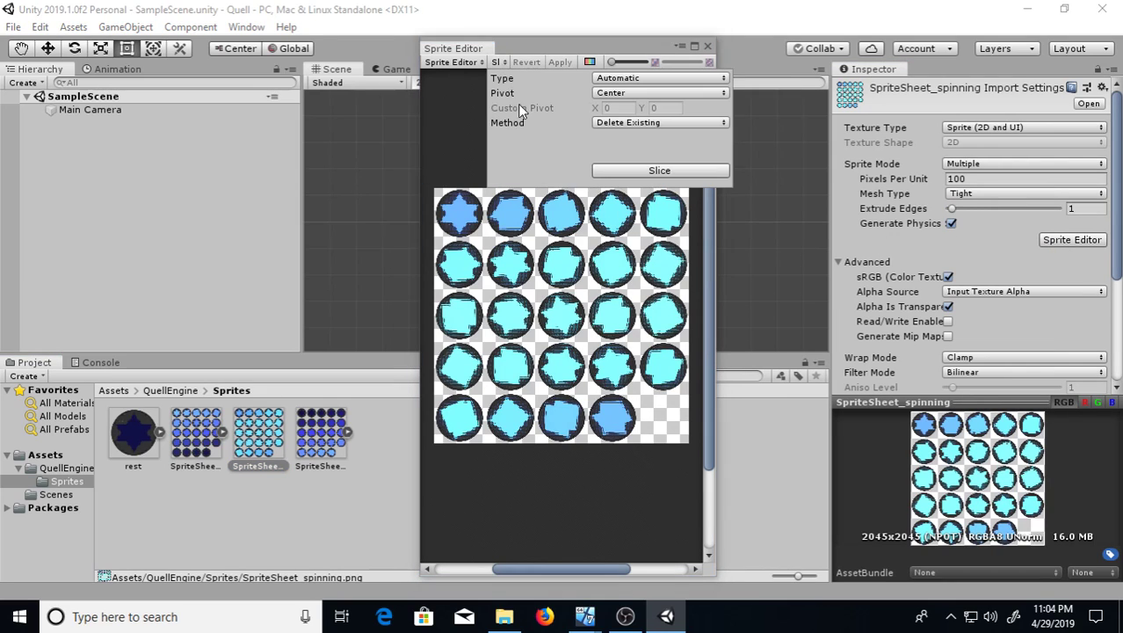
click(630, 169)
click(561, 61)
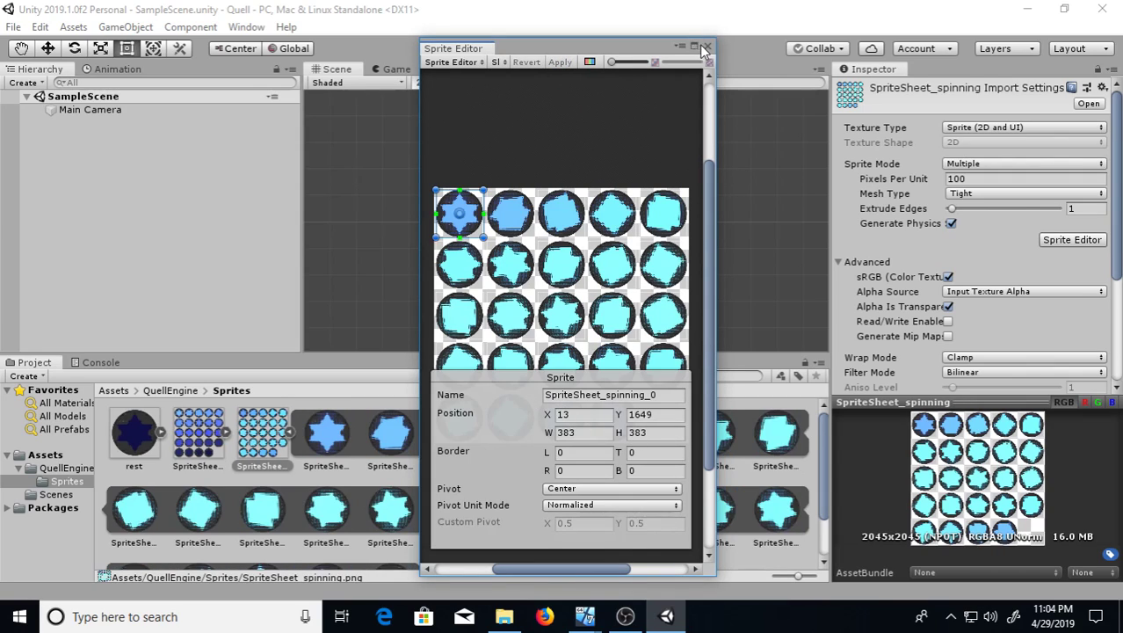
click(705, 47)
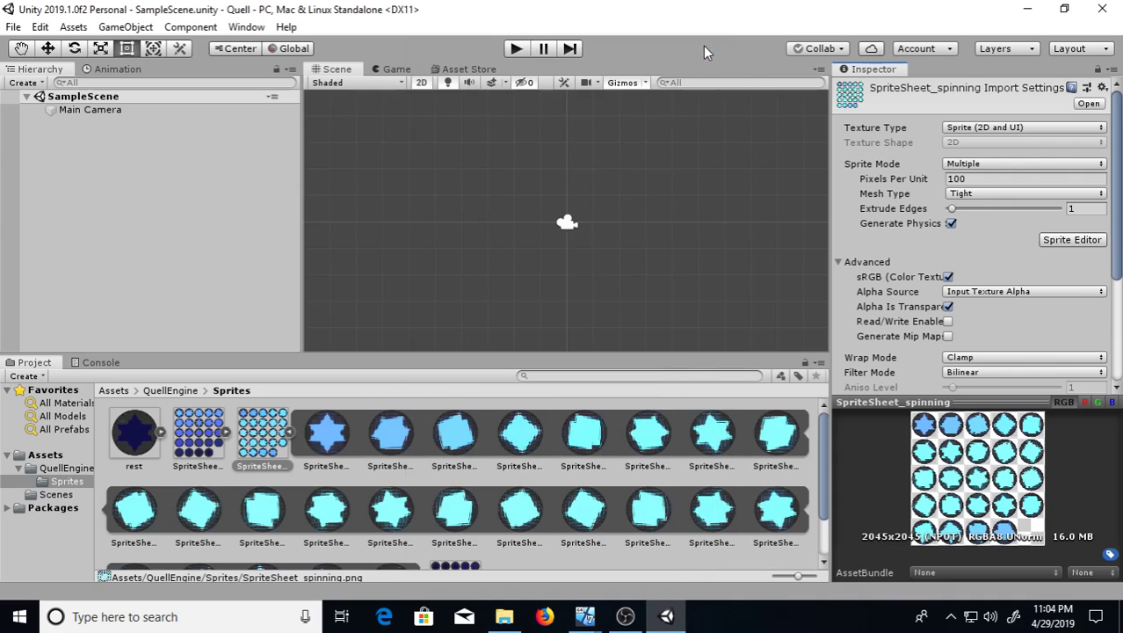
click(289, 432)
Step: Set the spindown sheet's Sprite Mode to Multiple and apply the import settings while opening it in the Sprite Editor
click(198, 439)
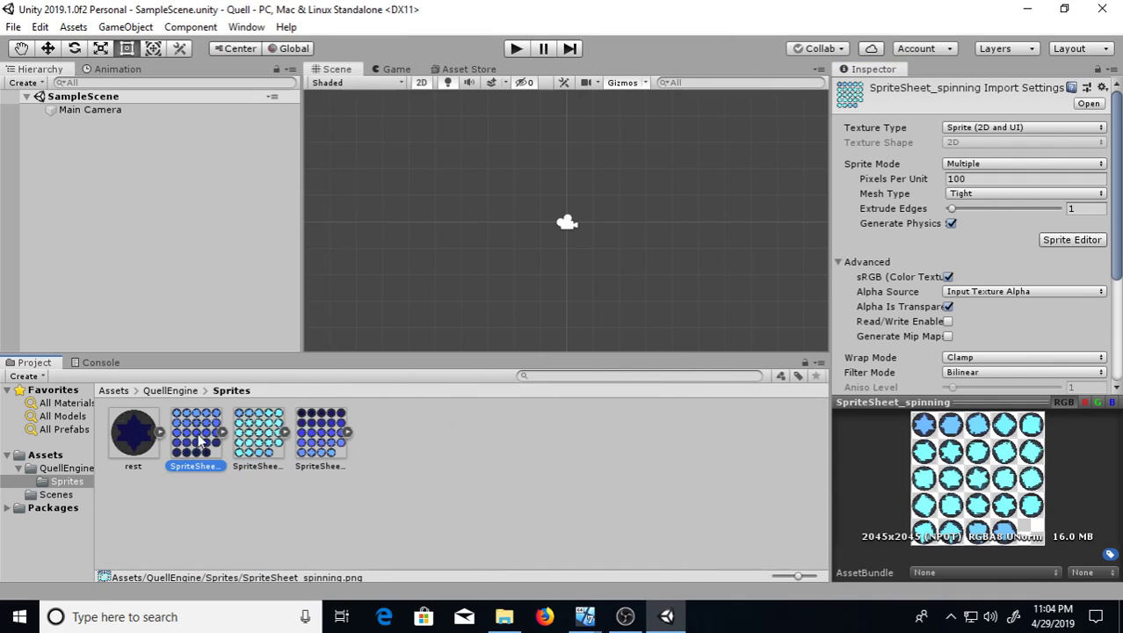
click(999, 167)
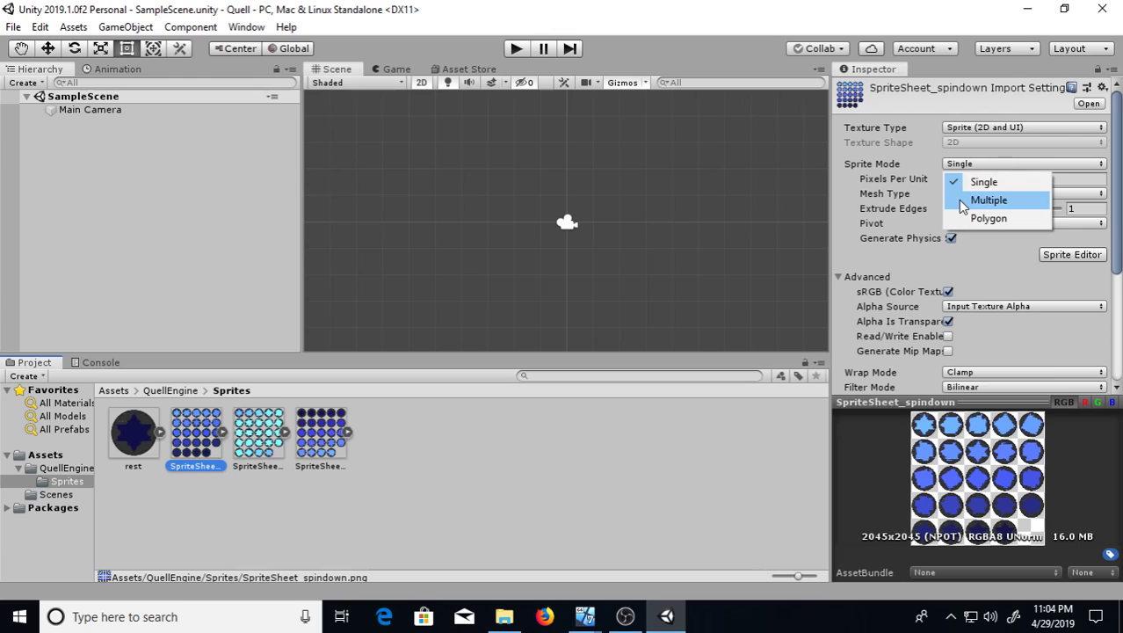
click(984, 199)
click(1088, 239)
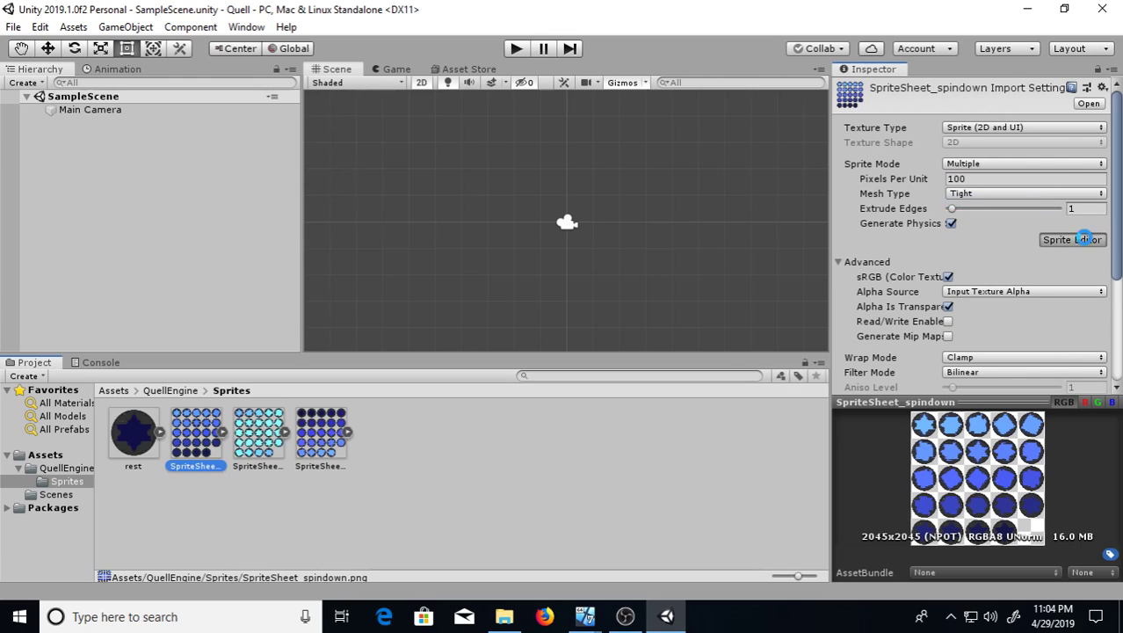
click(609, 341)
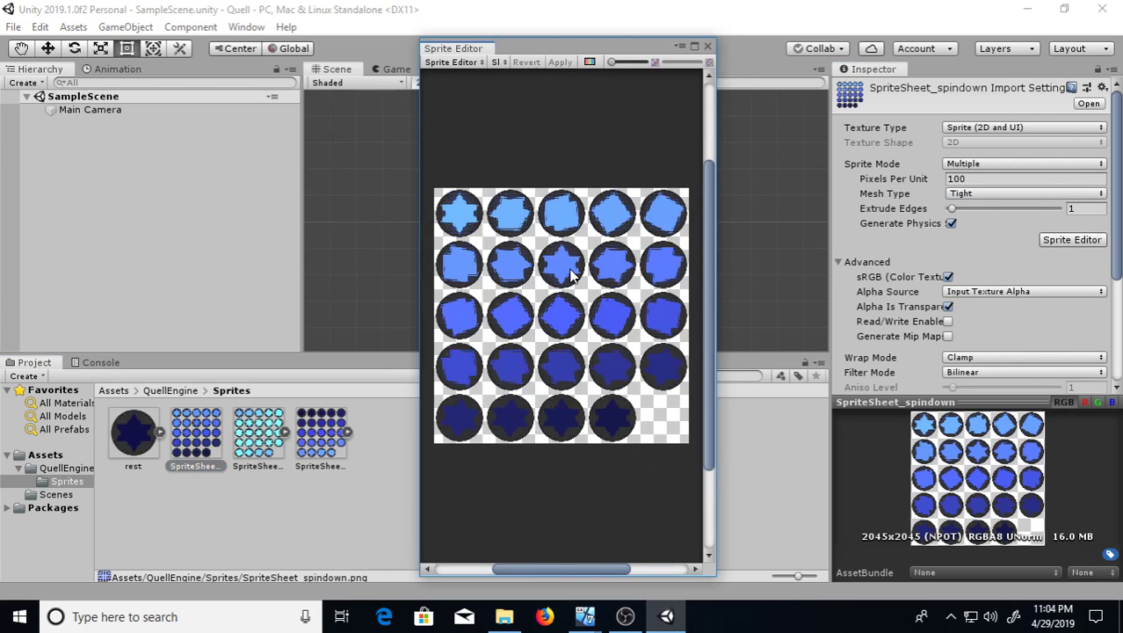
Step: Slice the spindown sheet with type Automatic and pivot Center, apply the slices, and select its first sliced sprite in the Sprites folder
click(497, 65)
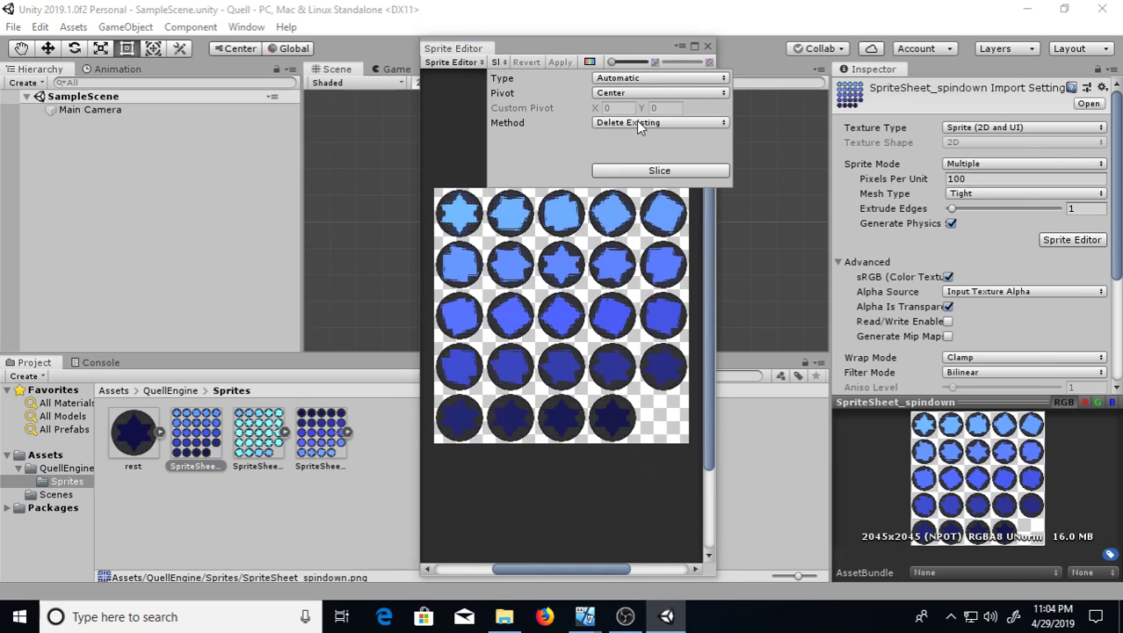
click(665, 170)
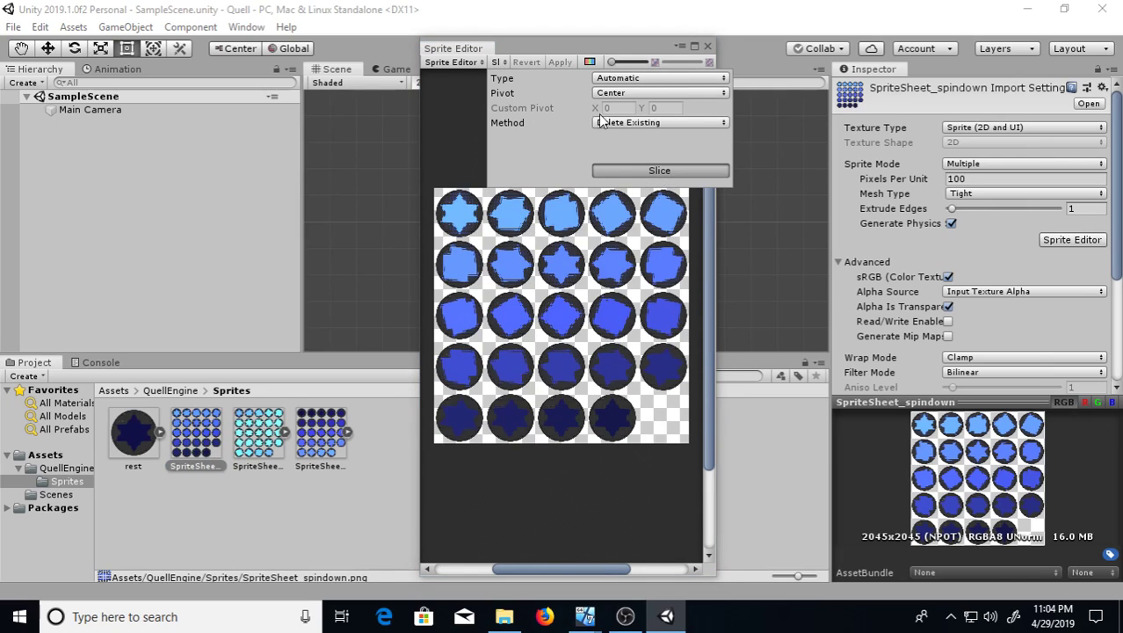
click(560, 62)
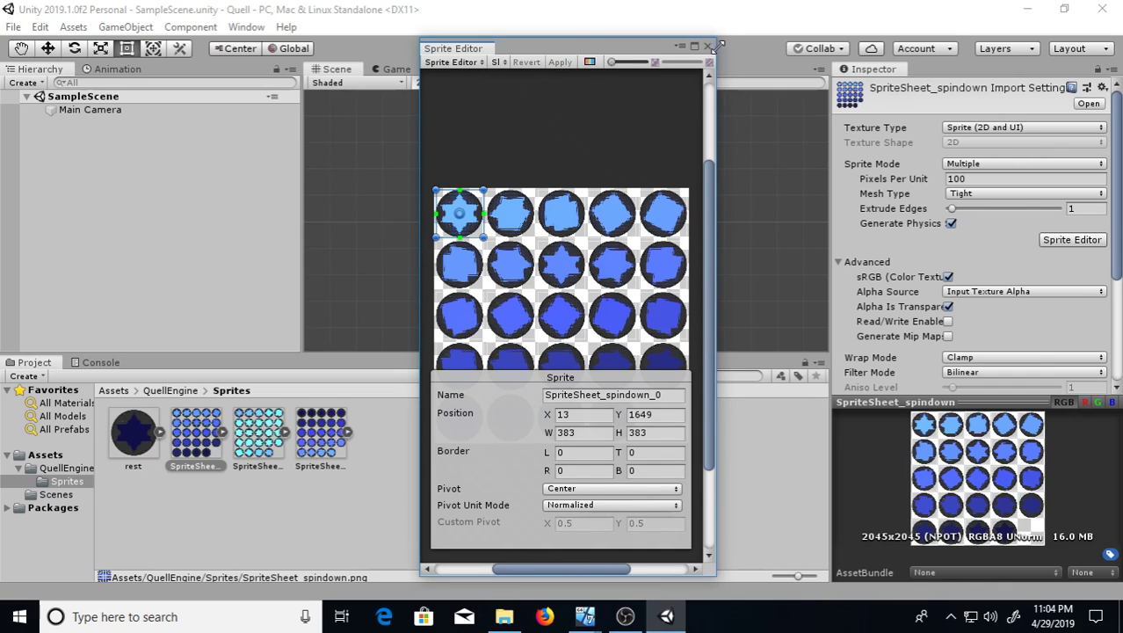
click(709, 47)
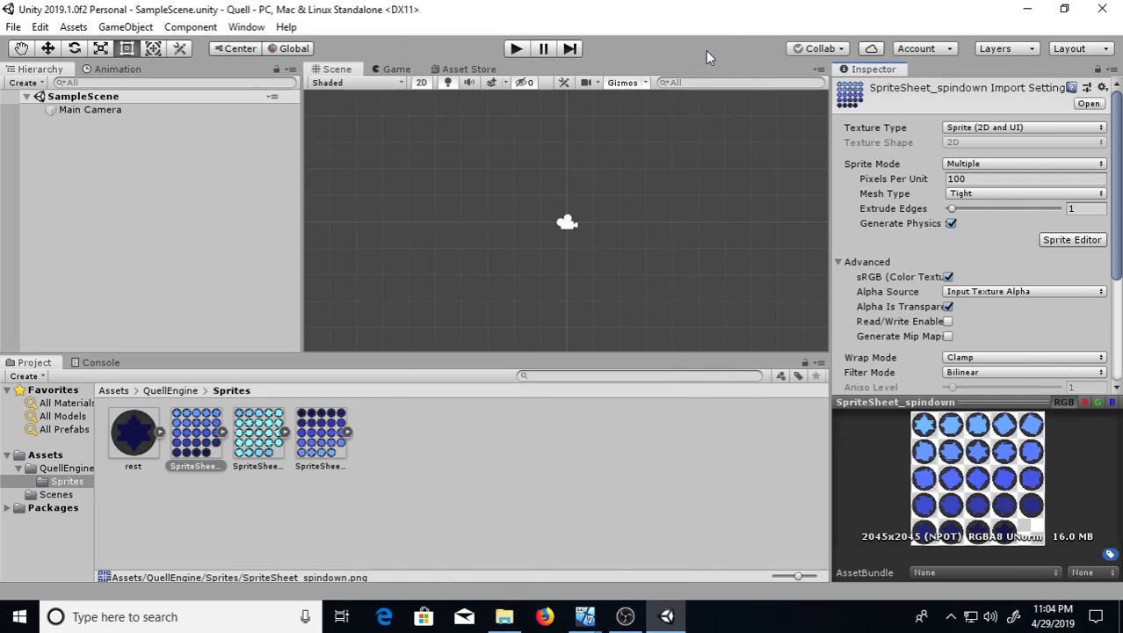
click(220, 432)
click(273, 435)
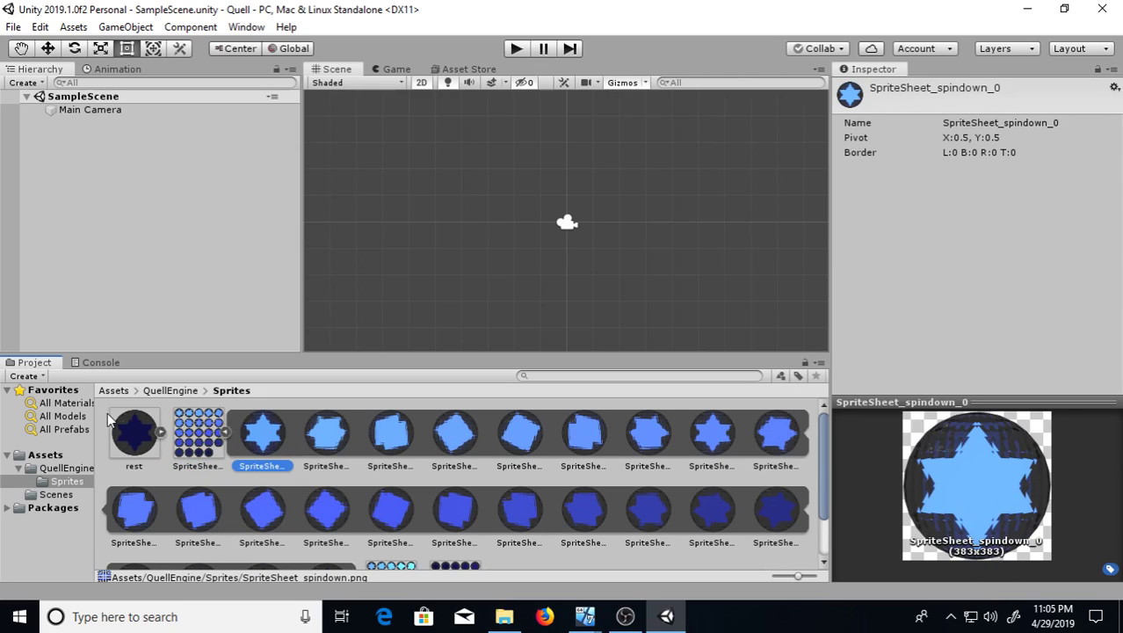
Step: Set the rest image's Sprite Mode to Multiple and apply the import settings while opening it in the Sprite Editor
click(140, 446)
click(161, 431)
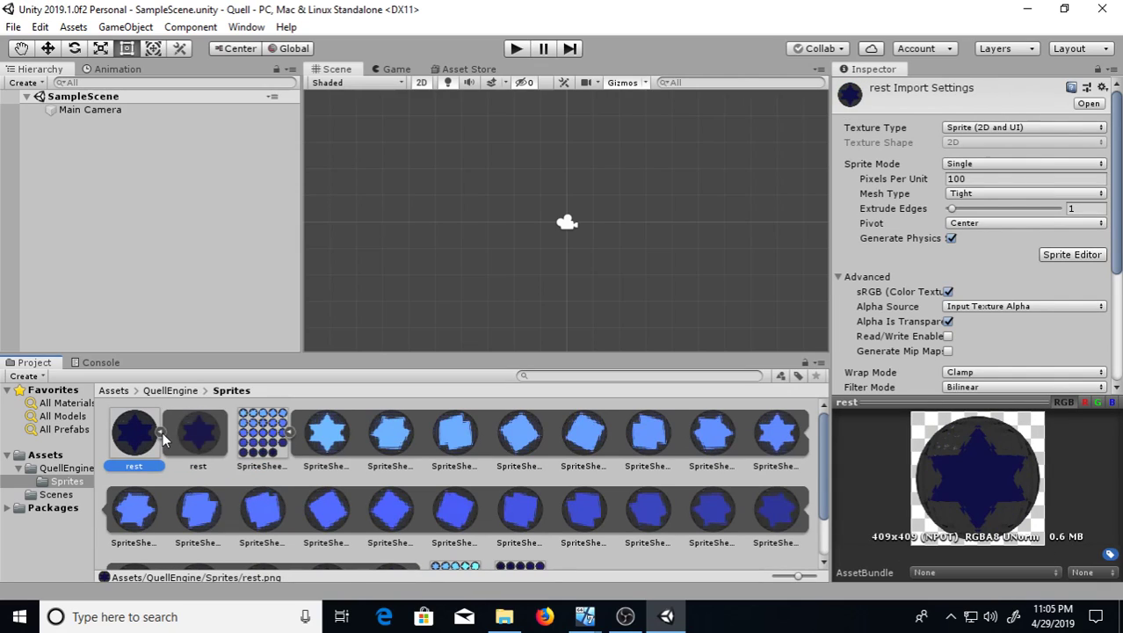
click(201, 438)
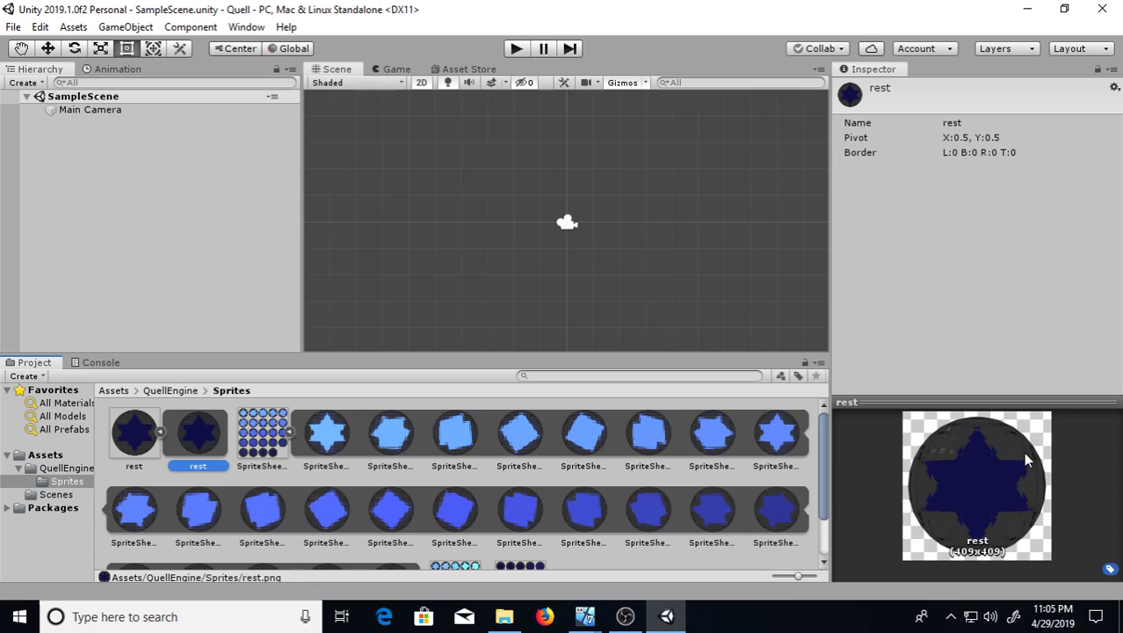
click(141, 433)
click(1009, 166)
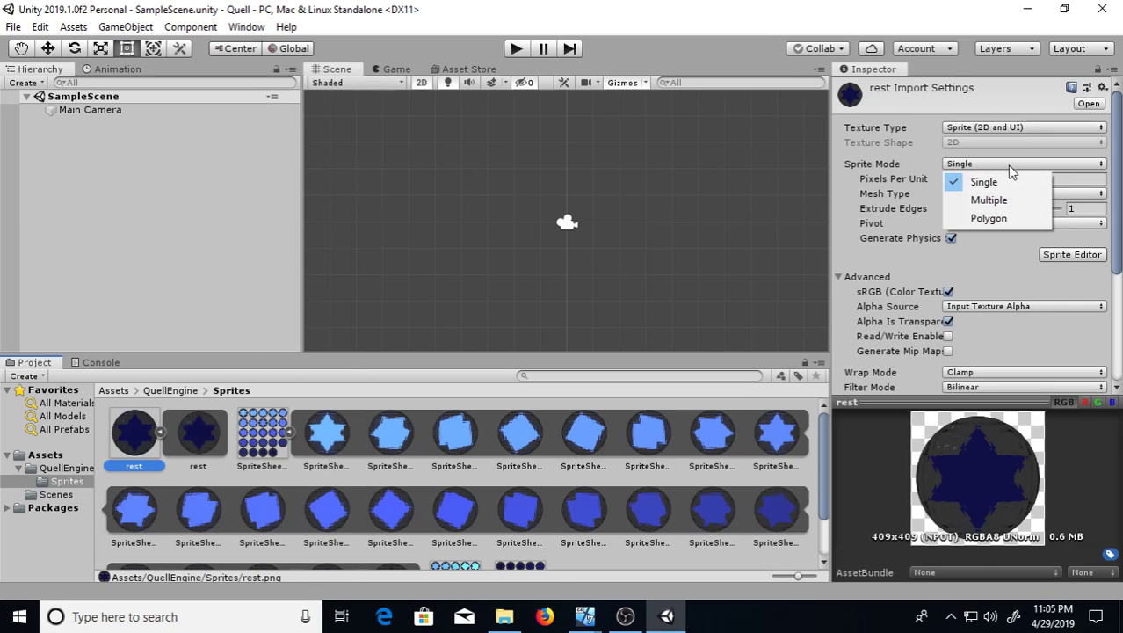
click(984, 200)
click(1074, 240)
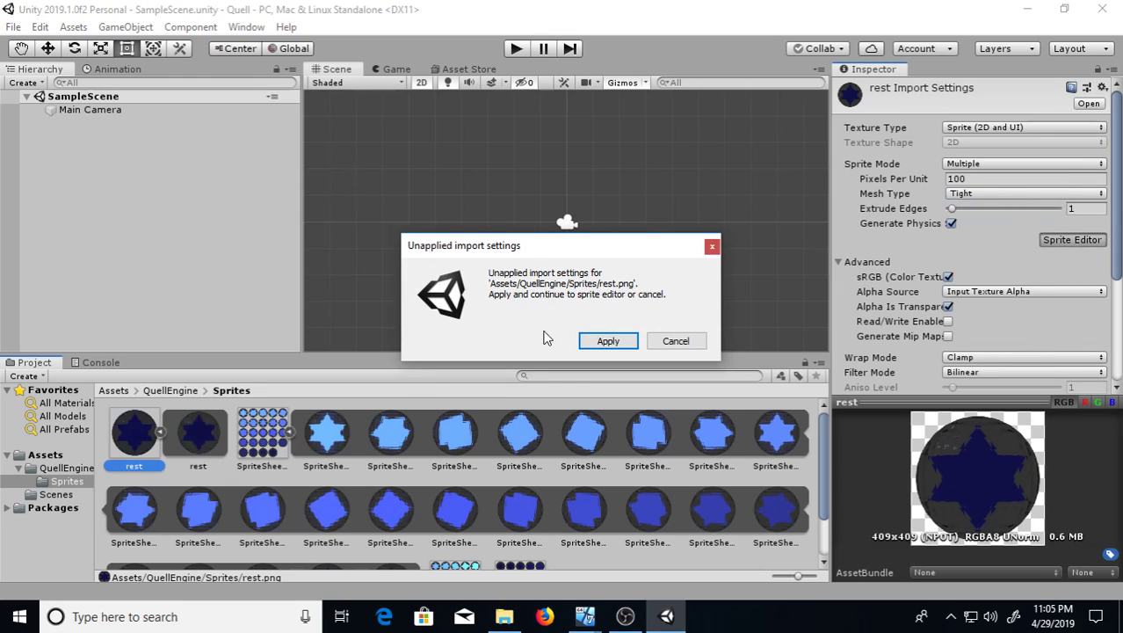
click(605, 341)
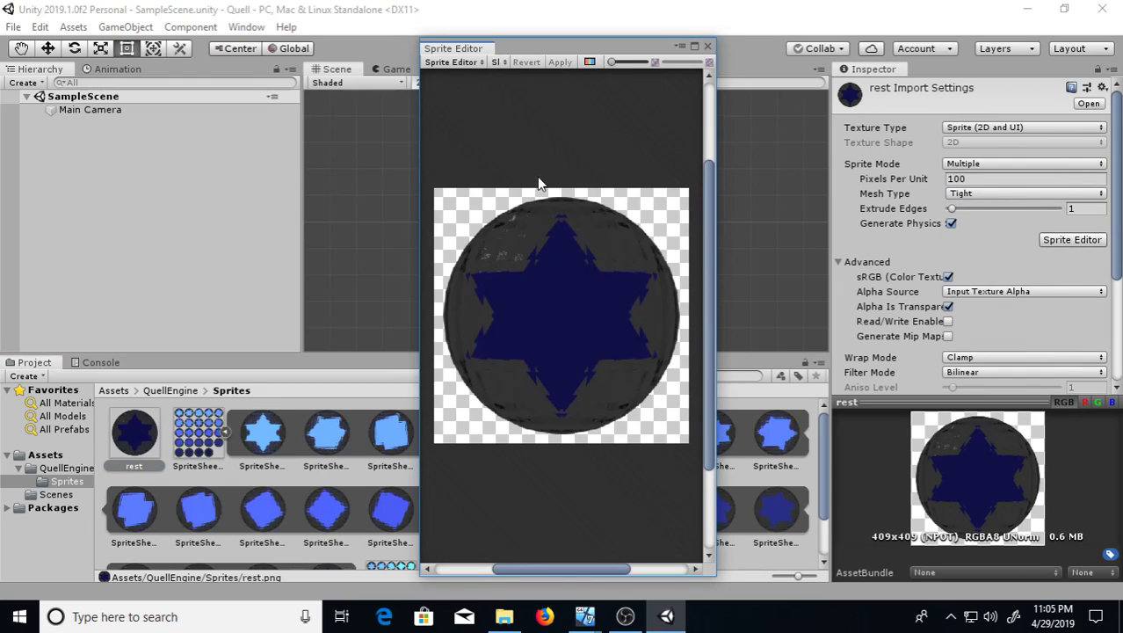
Step: Slice the rest image with type Automatic and pivot Center, apply the slice, close the editor and collapse the expanded sprites
click(497, 61)
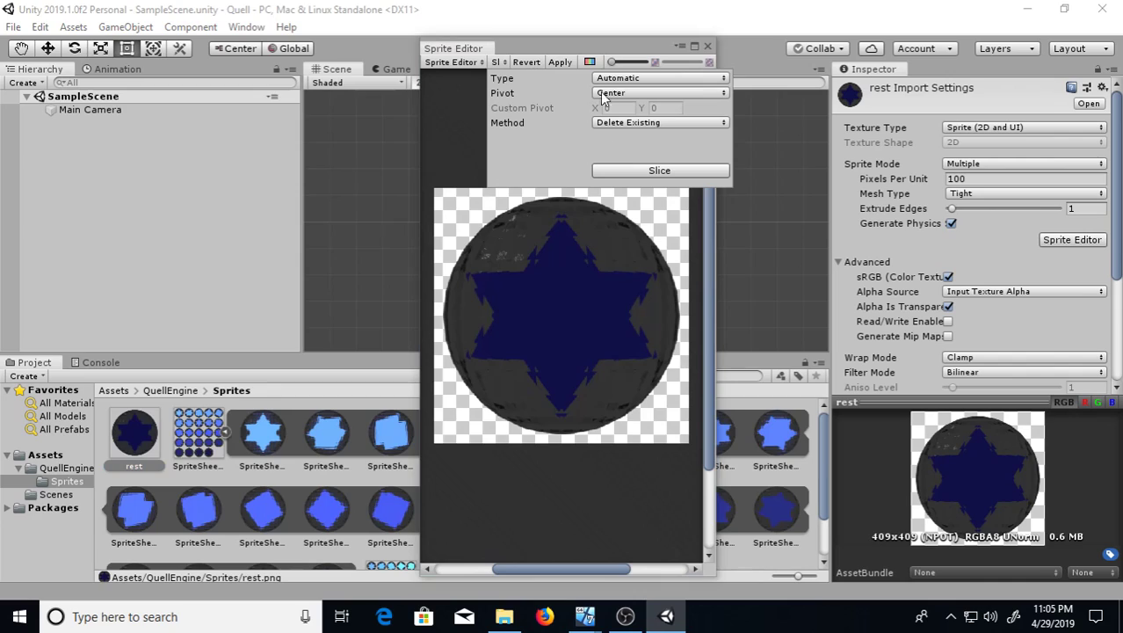
click(564, 61)
click(508, 257)
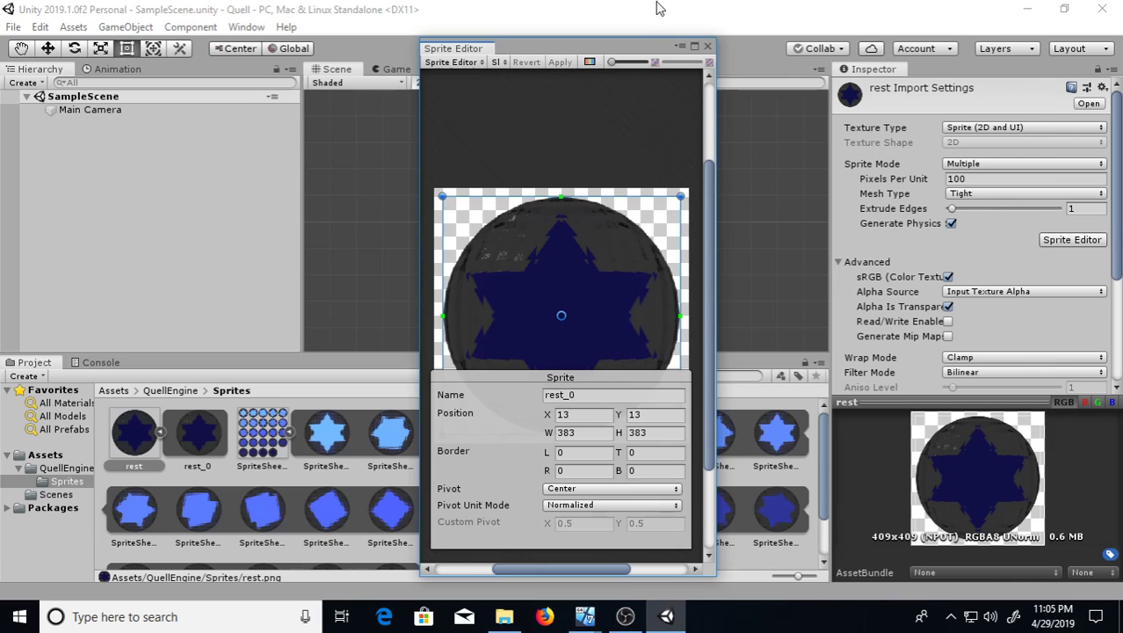
click(710, 46)
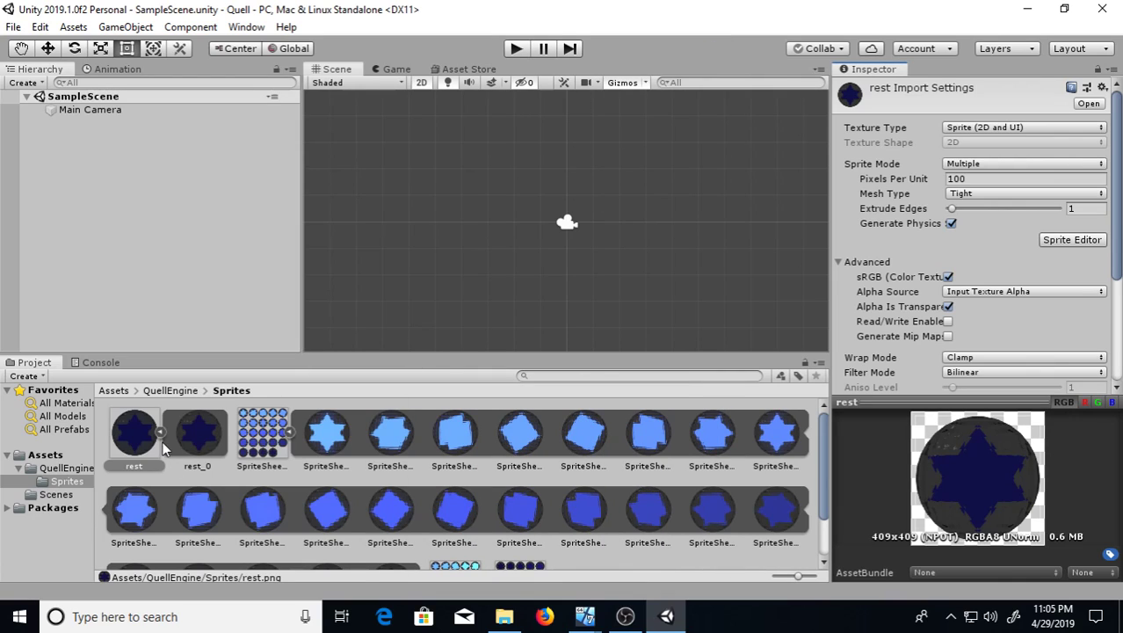
click(160, 431)
click(225, 431)
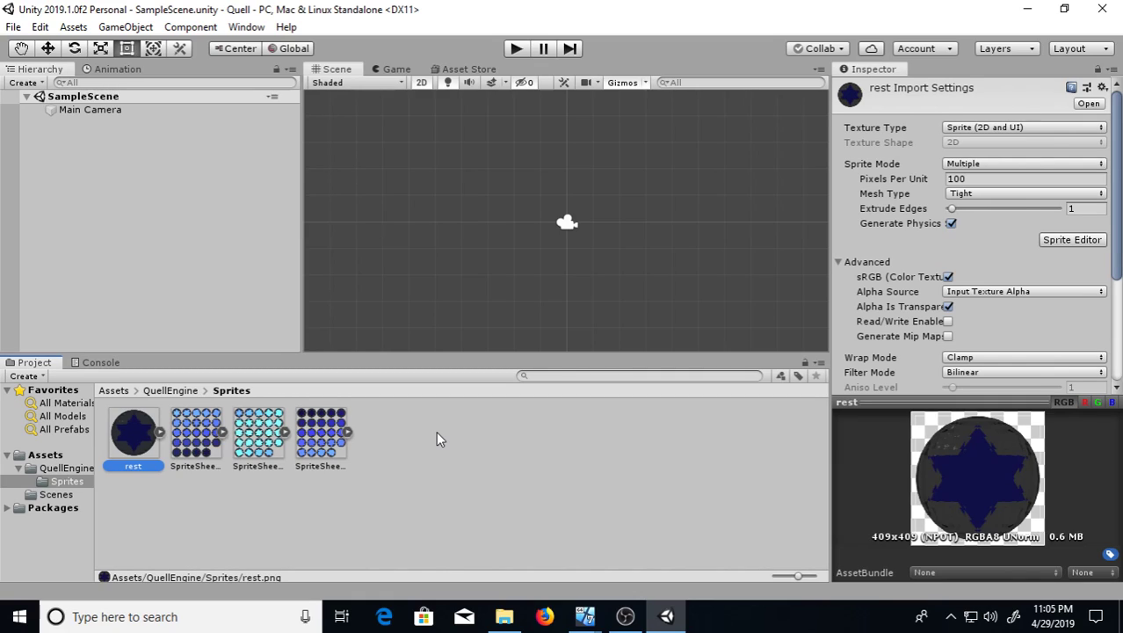
Step: Create a folder named Animations inside the QuellEngine folder and open it
right_click(65, 468)
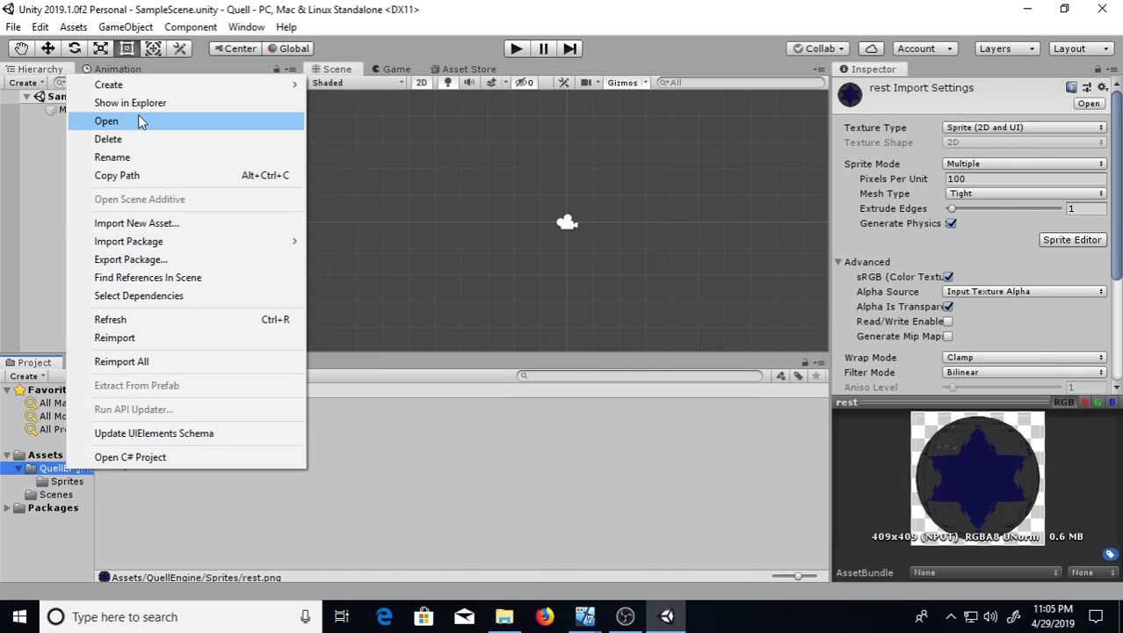
mouse_move(157, 81)
click(370, 36)
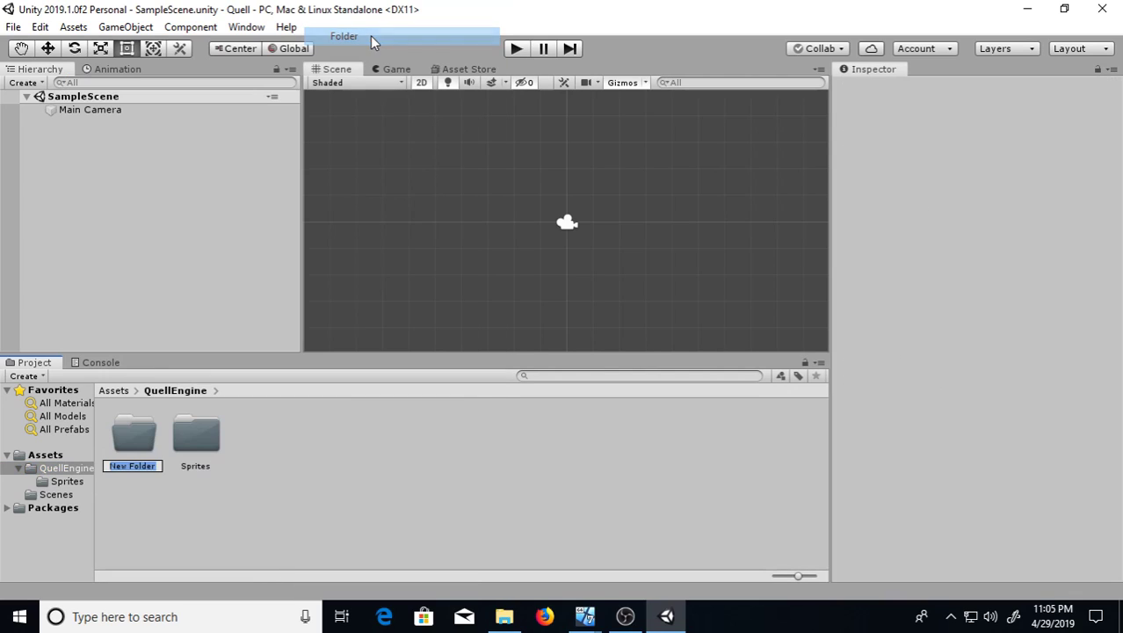
text(Animations)
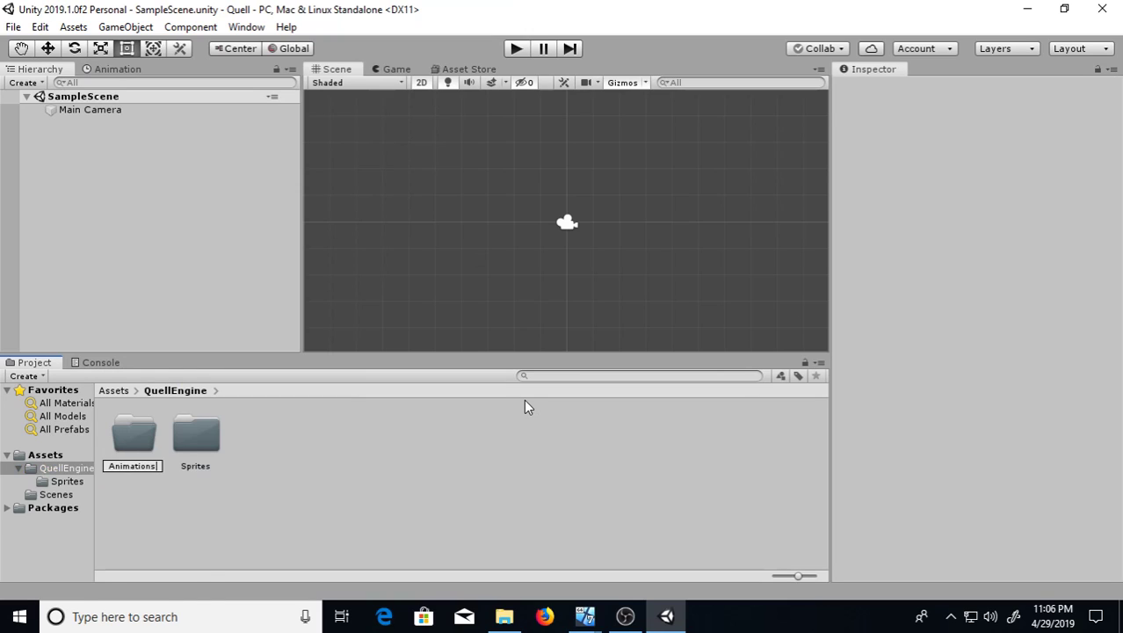
key(Return)
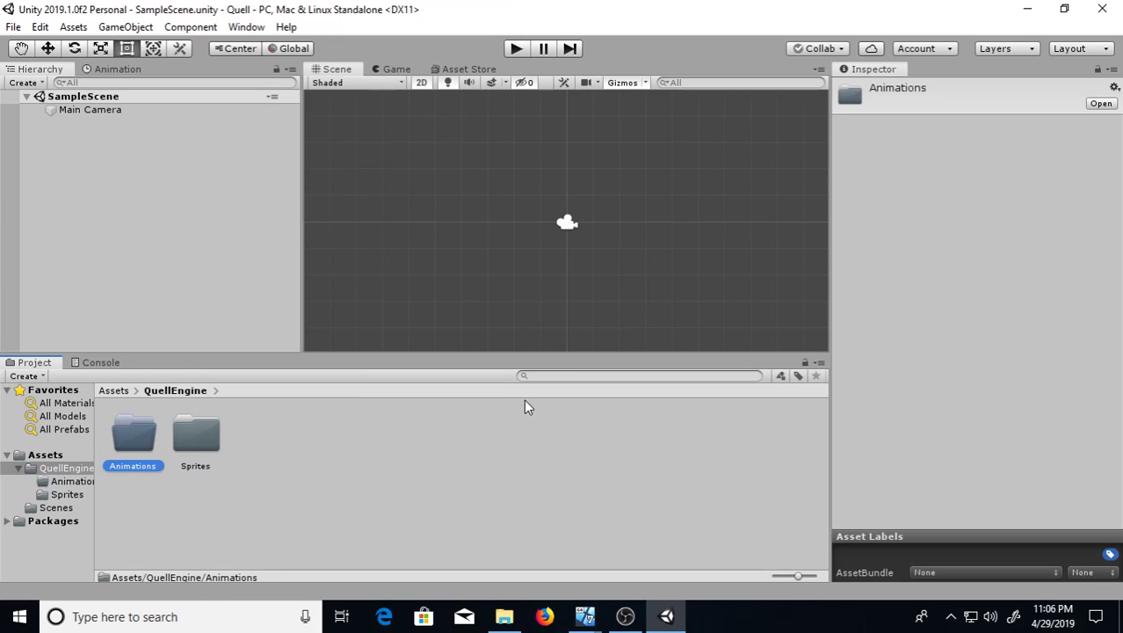
double_click(141, 434)
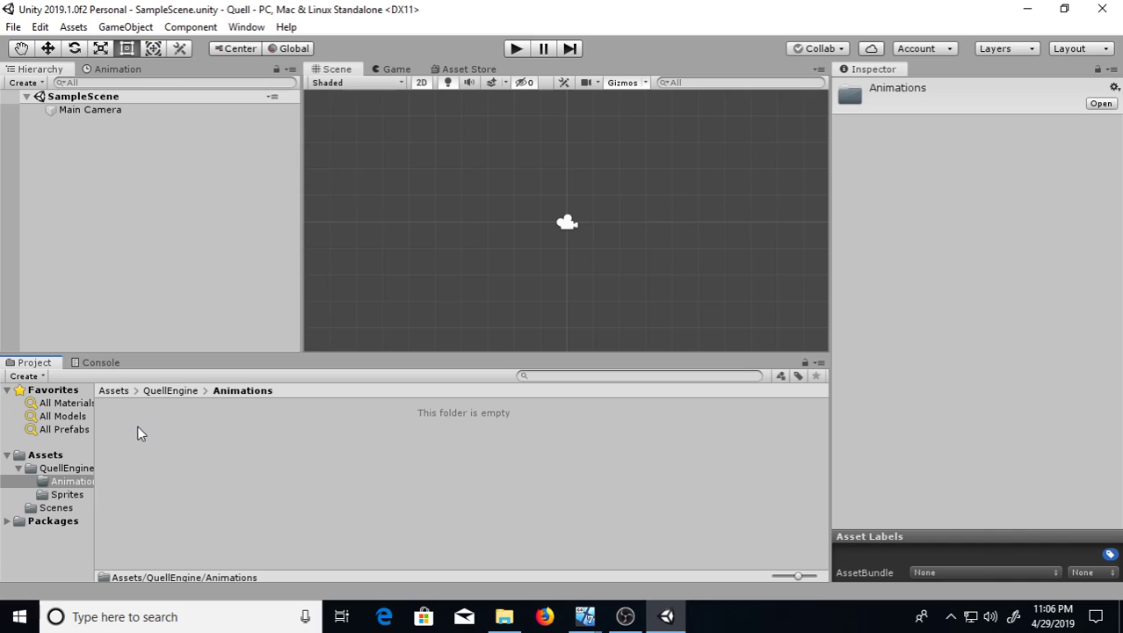
Step: Create an empty game object at the root of SampleScene
right_click(77, 134)
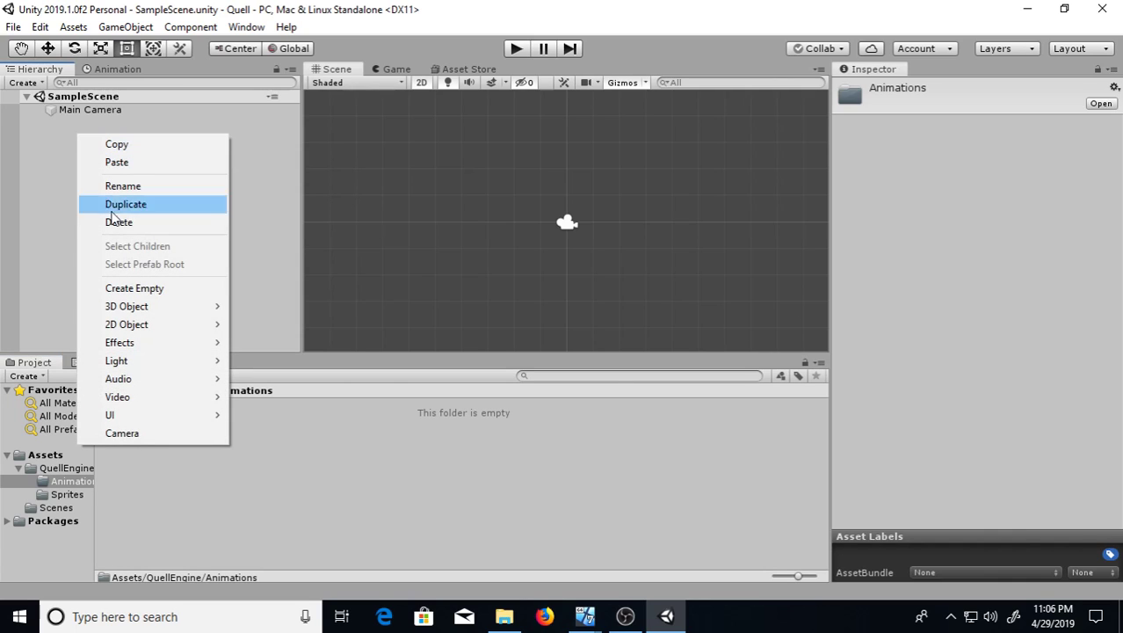
click(134, 288)
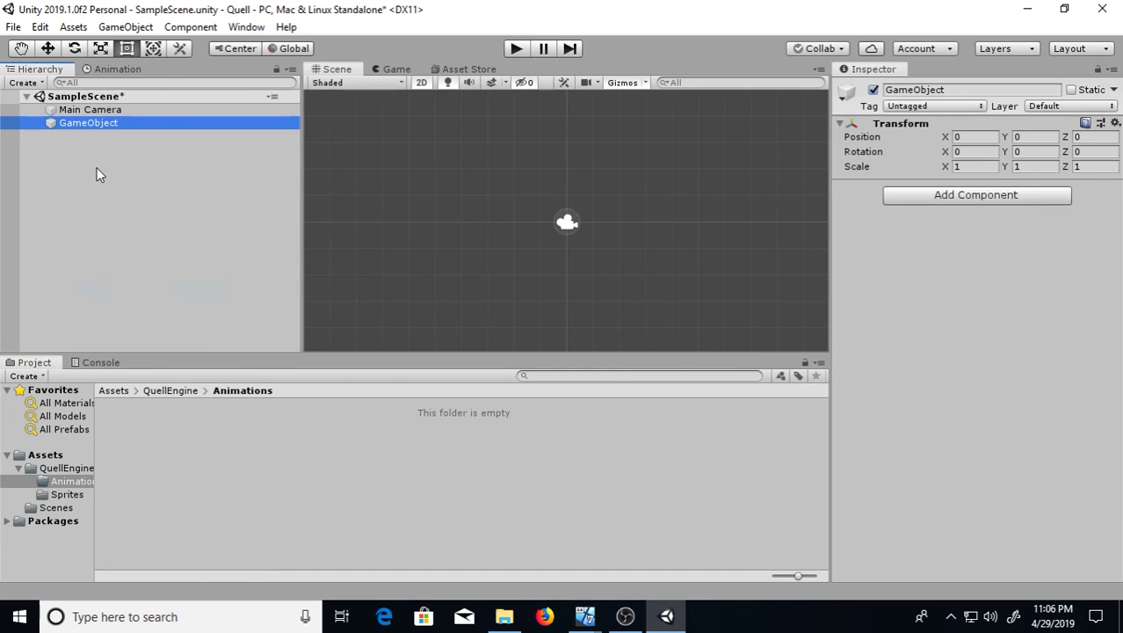
right_click(87, 124)
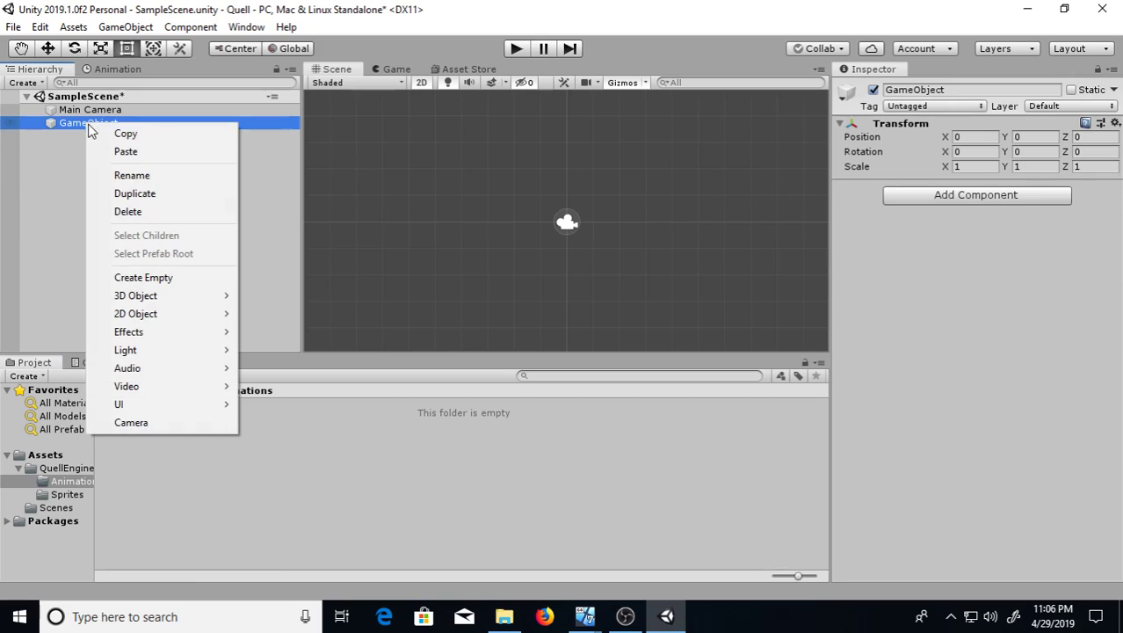
click(138, 279)
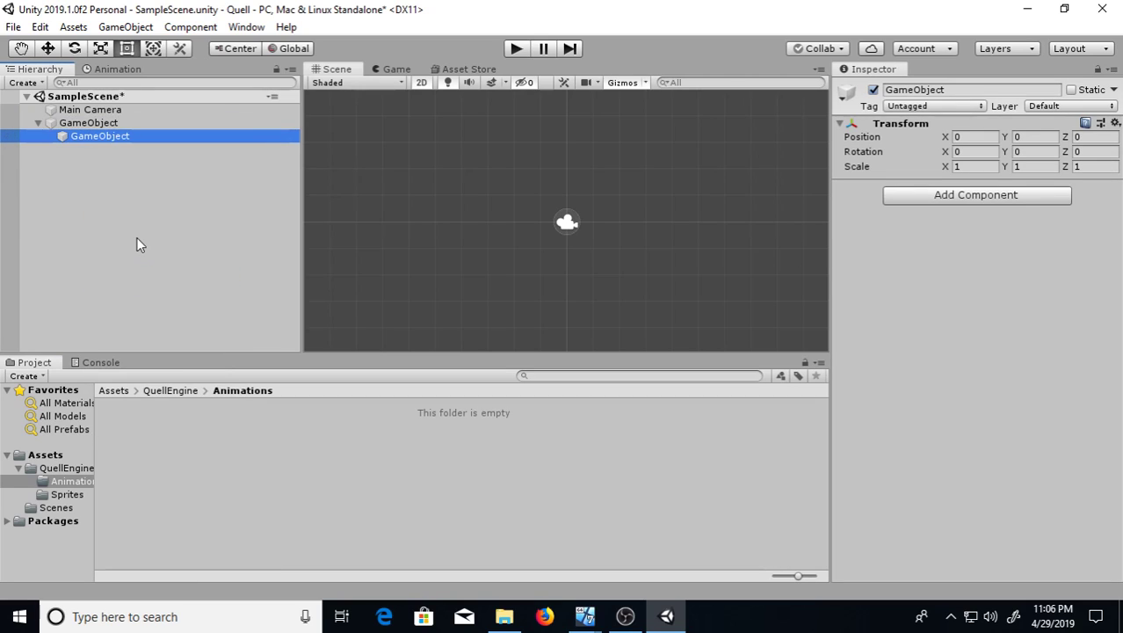
right_click(115, 139)
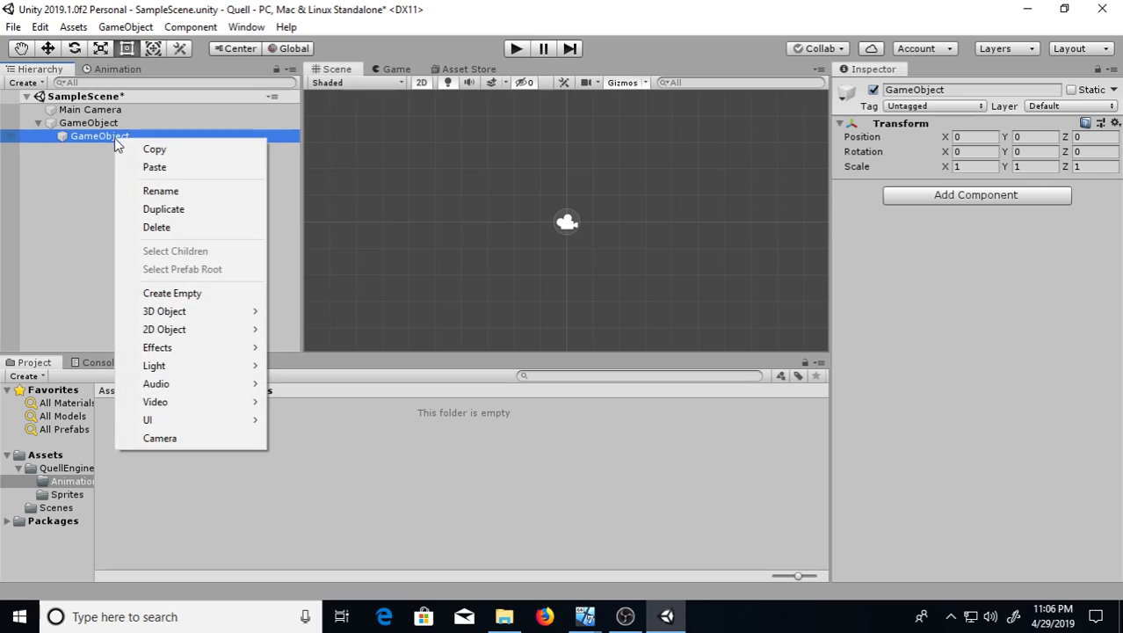
click(156, 226)
Step: Rename the new empty game object in the scene hierarchy as QuellEngine
right_click(89, 122)
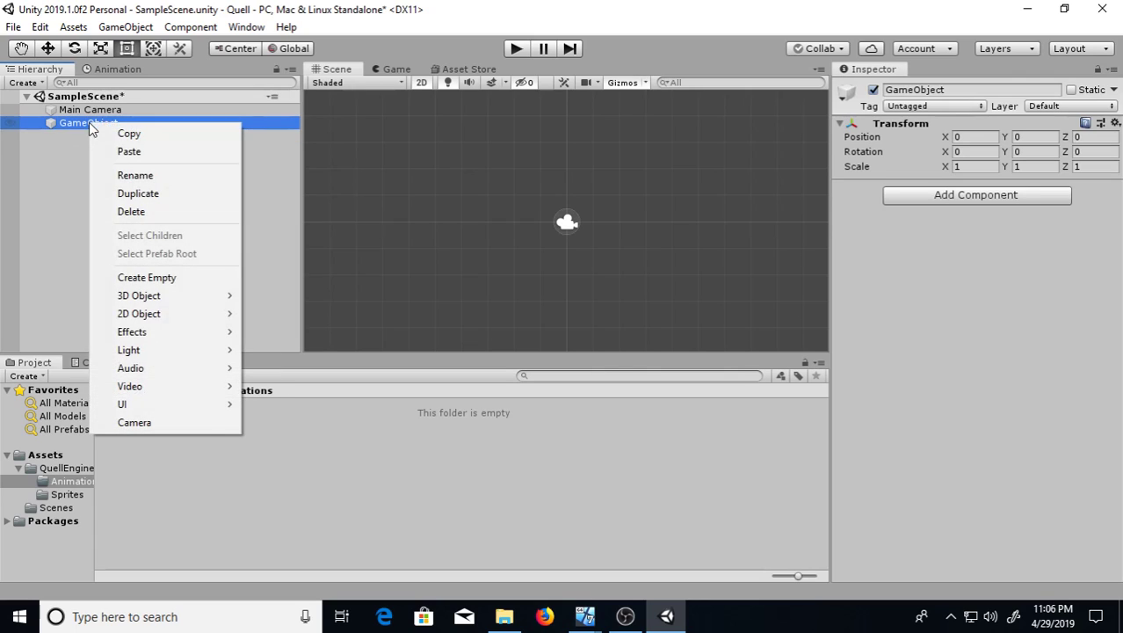
click(136, 176)
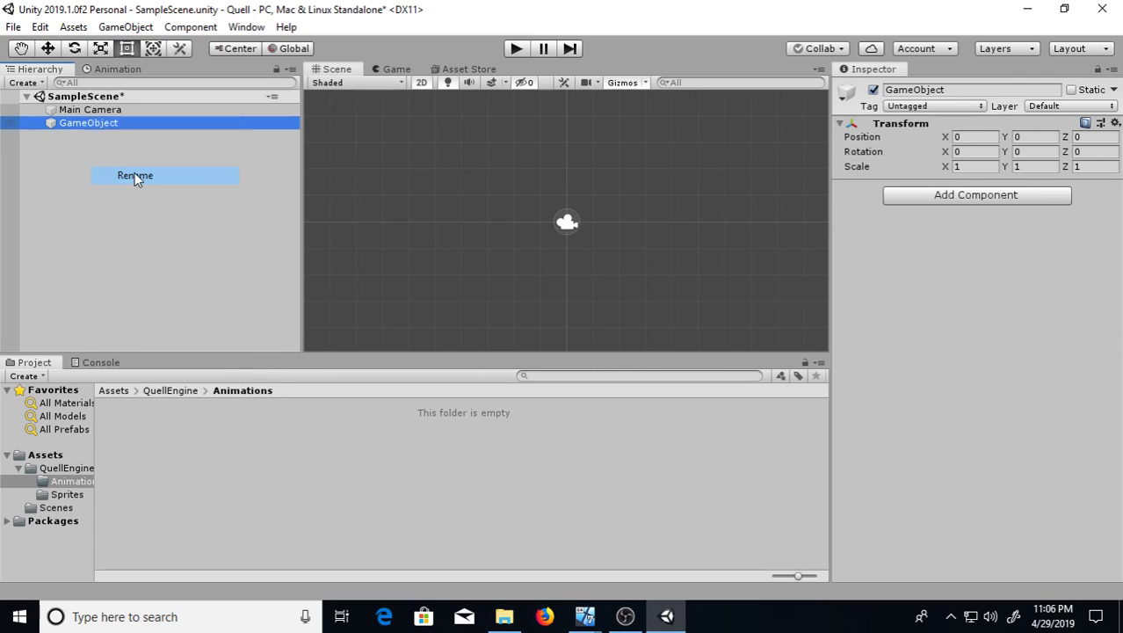
text(QuellEngine)
key(Return)
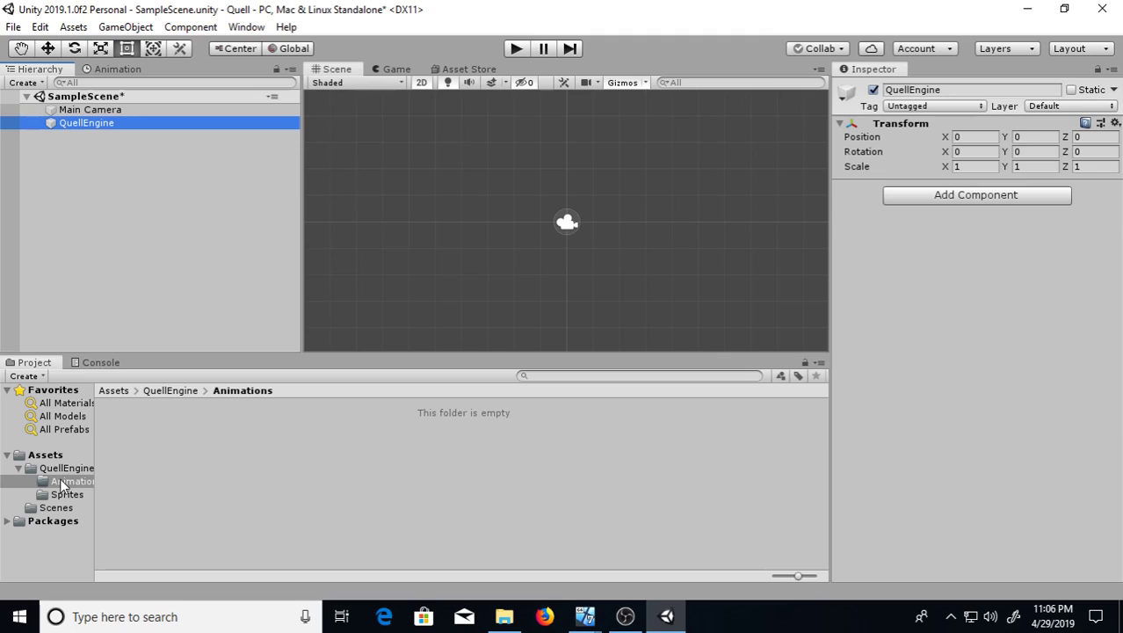
Step: Create an animation clip named rest_QE in the Animations folder
right_click(131, 458)
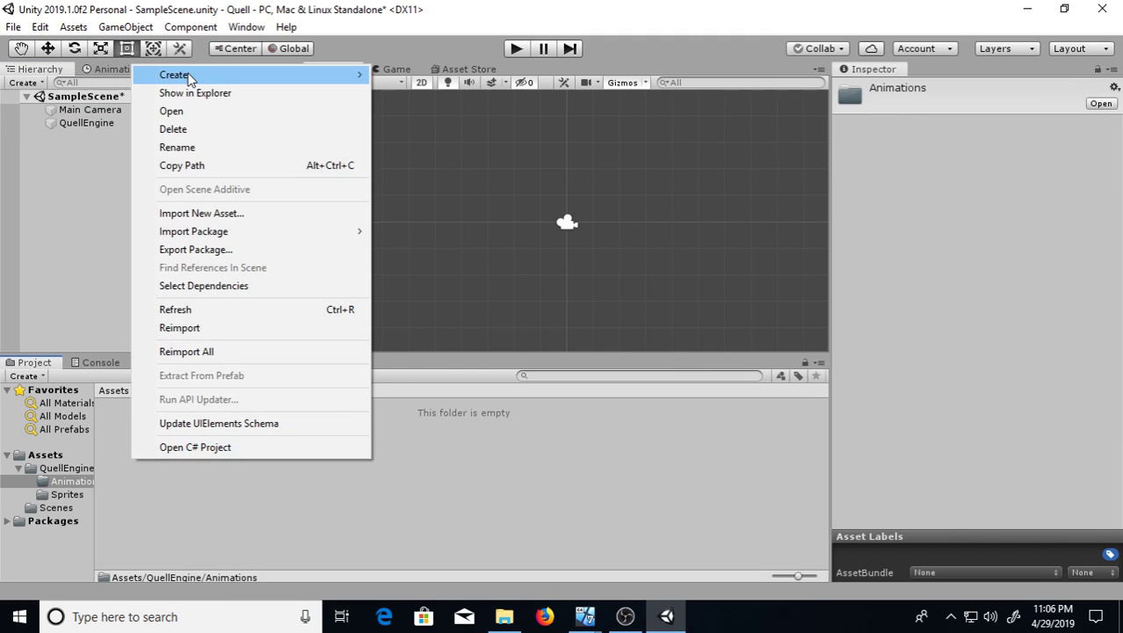
mouse_move(239, 77)
click(425, 416)
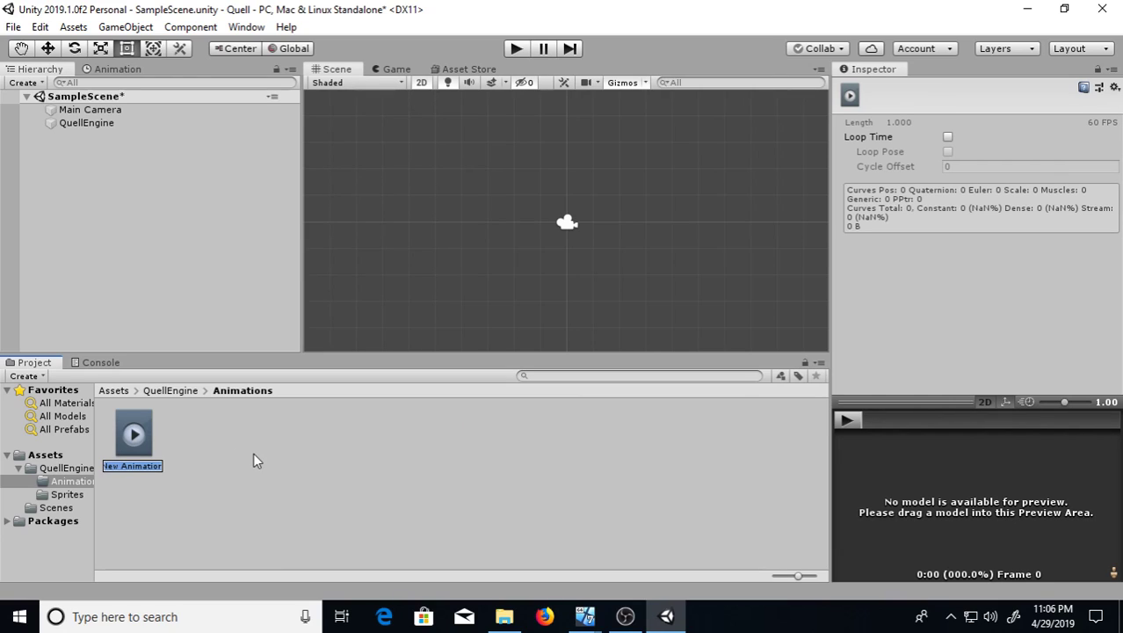
text(rest_QE)
key(Return)
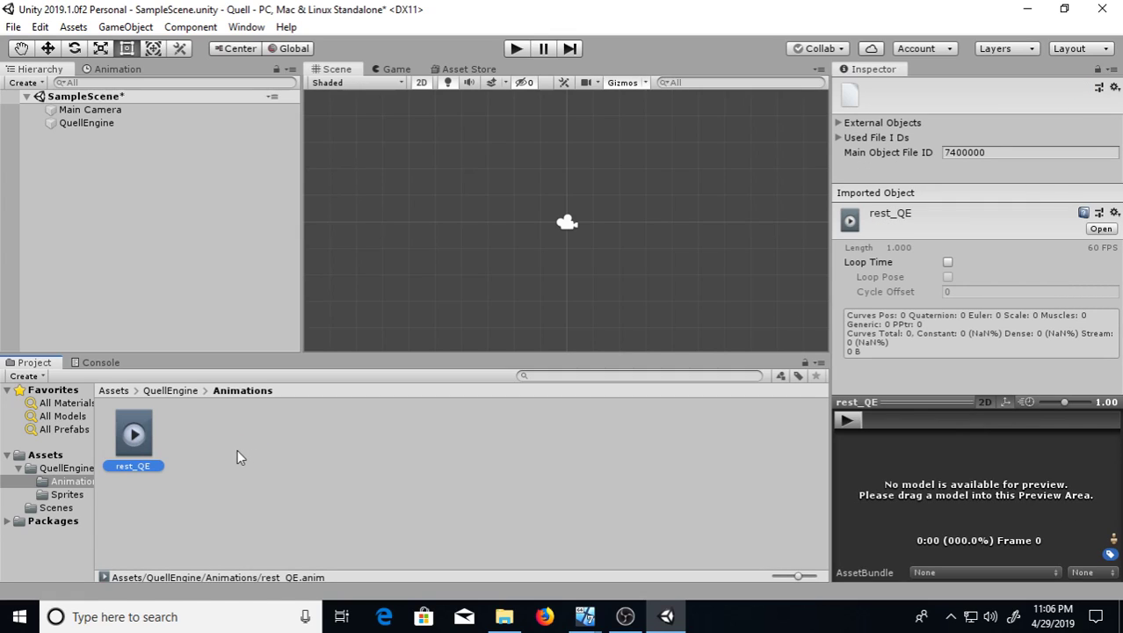
Step: Create an animation clip named spinUp_QE in the Animations folder
right_click(220, 420)
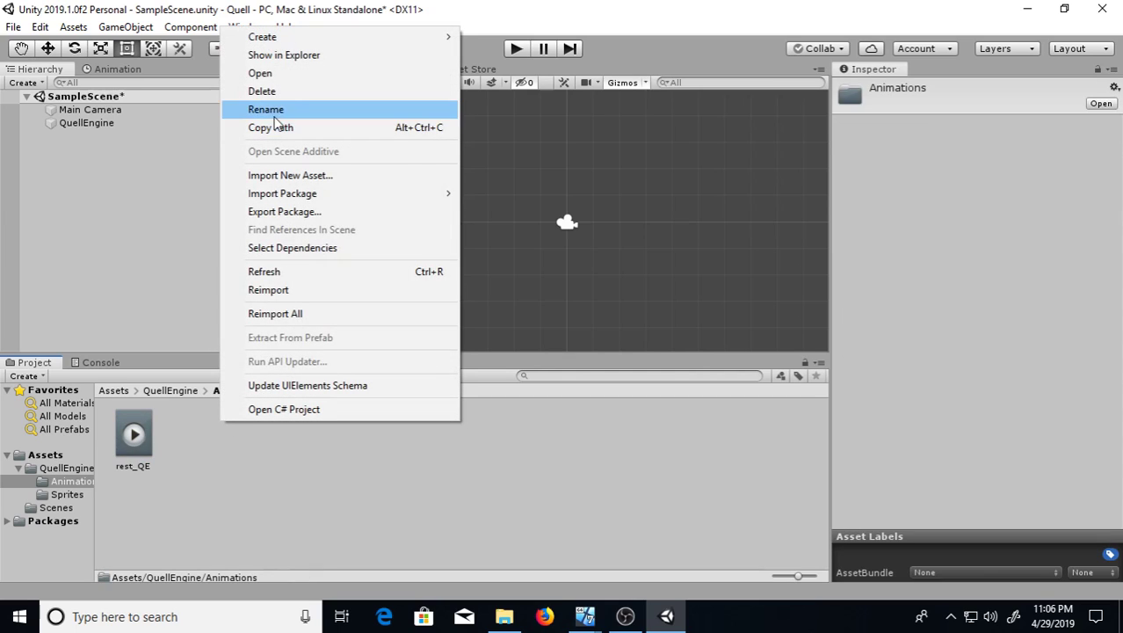
mouse_move(331, 36)
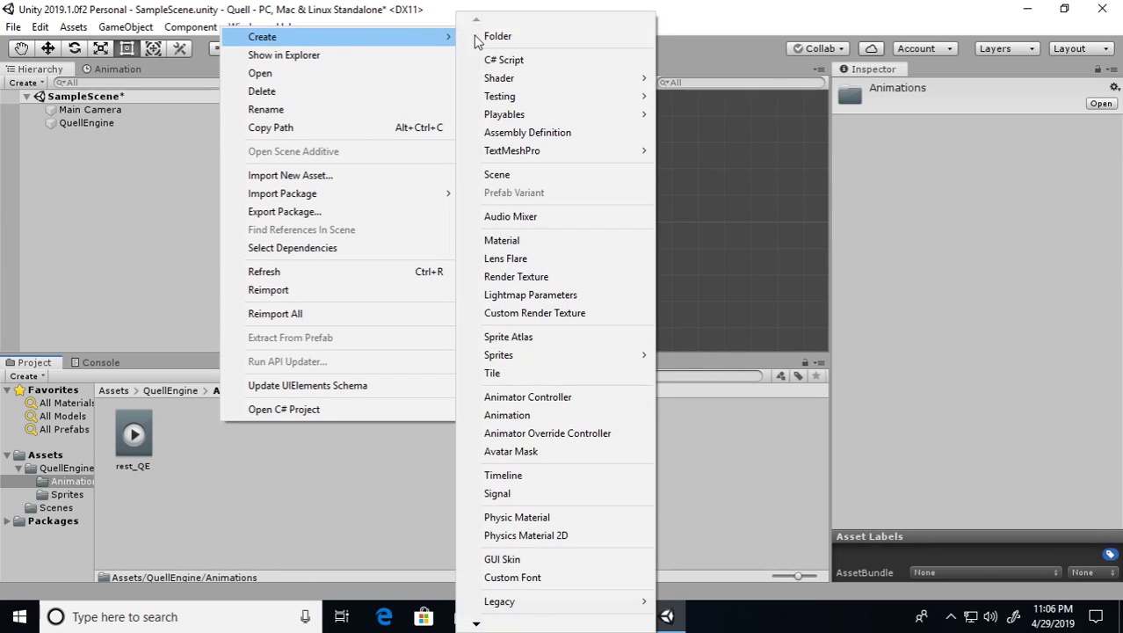
click(510, 415)
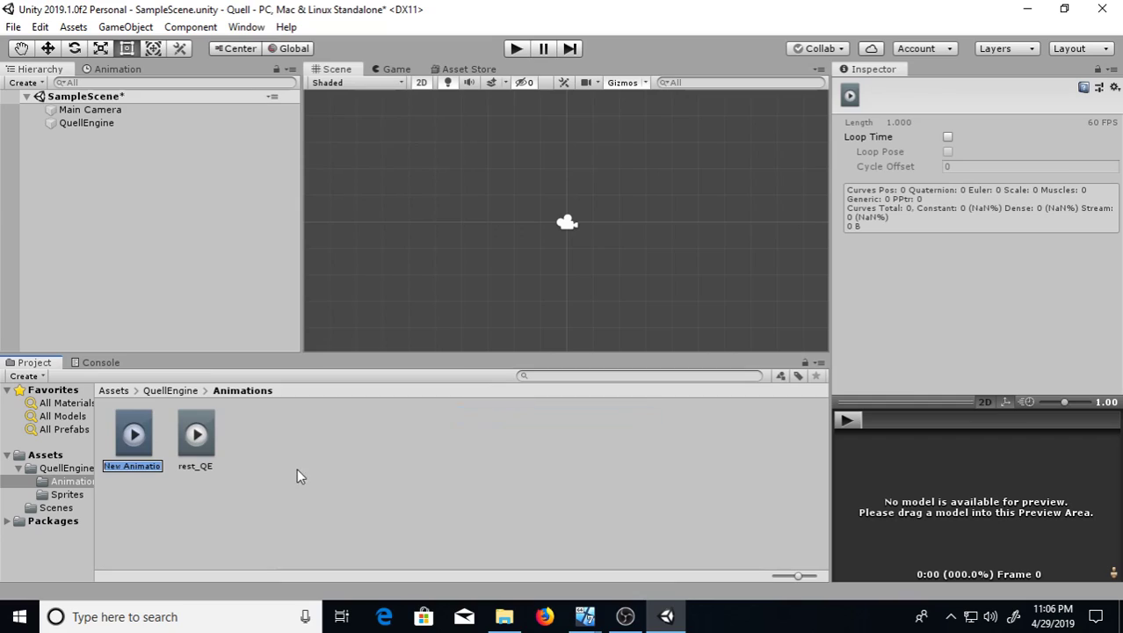
text(a)
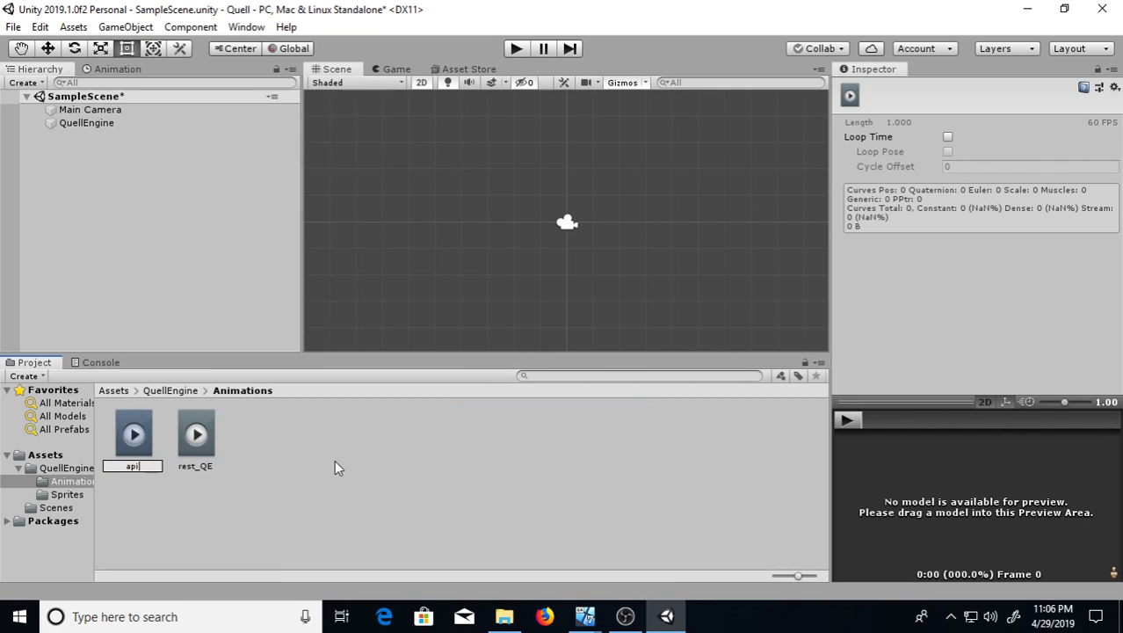
text(pinUp_QE)
key(Return)
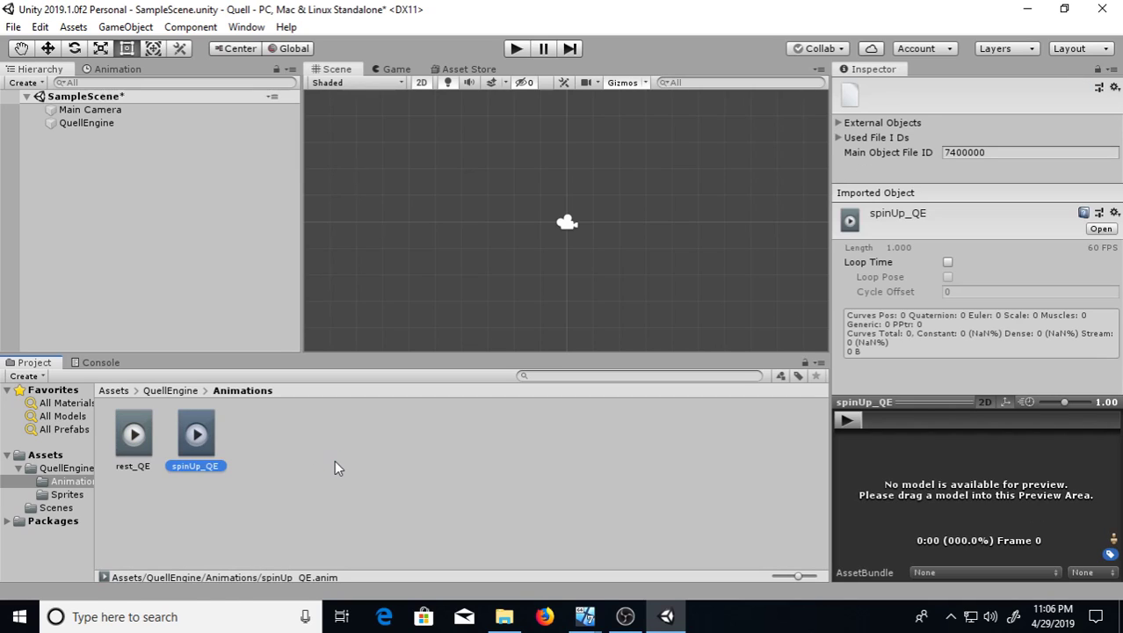
Step: Create an animation clip named spinning_QE in the Animations folder
right_click(255, 414)
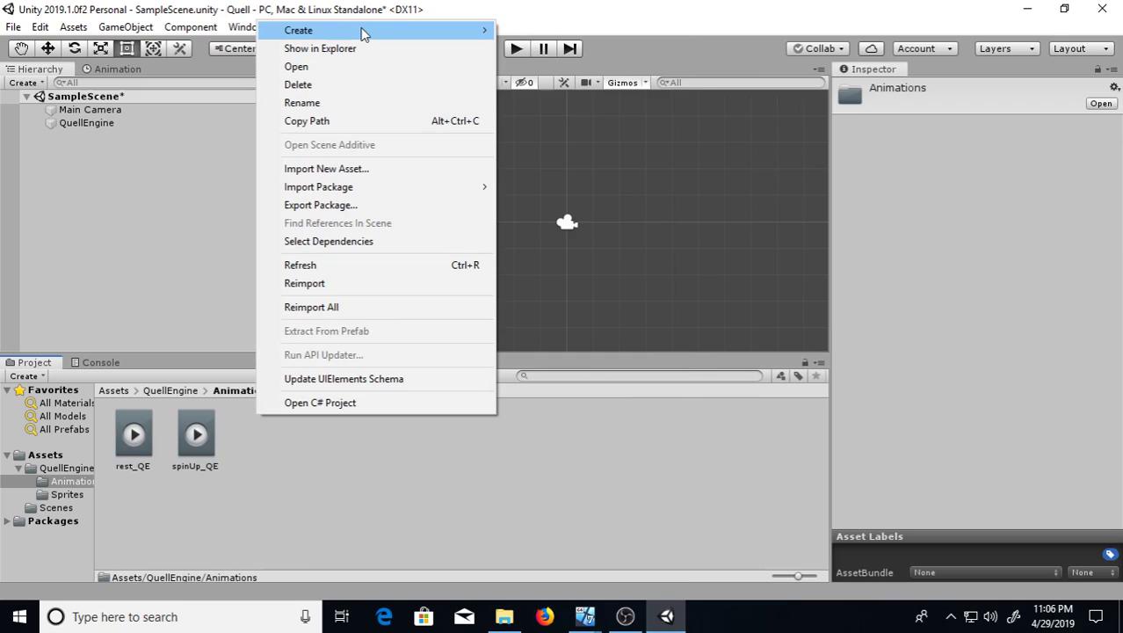
mouse_move(364, 32)
click(548, 417)
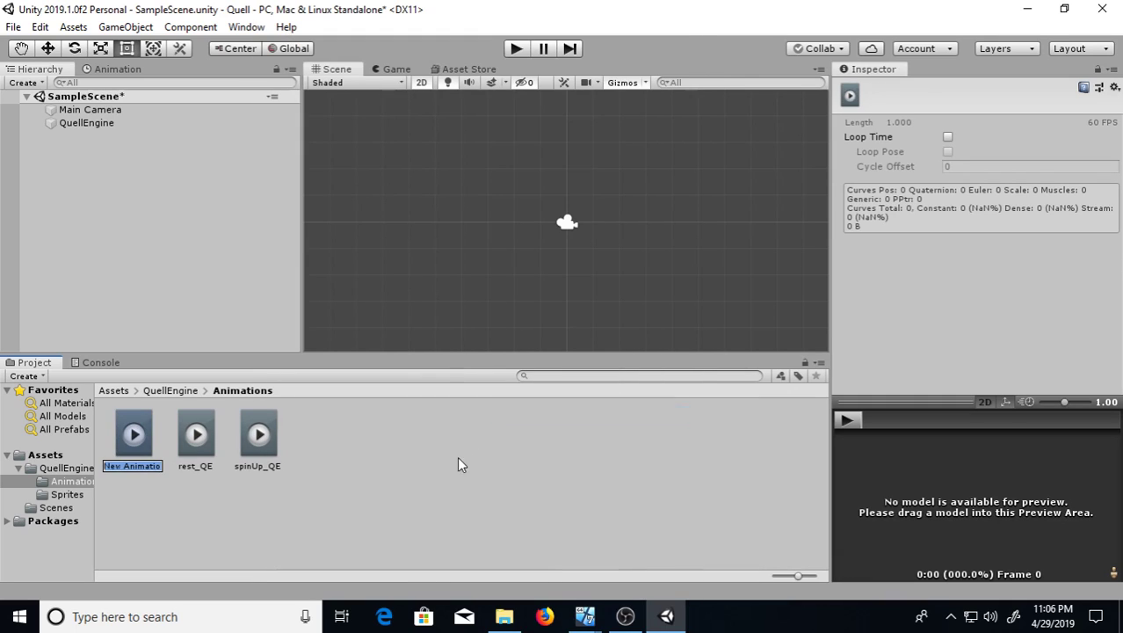
text(spinning_QE)
key(Return)
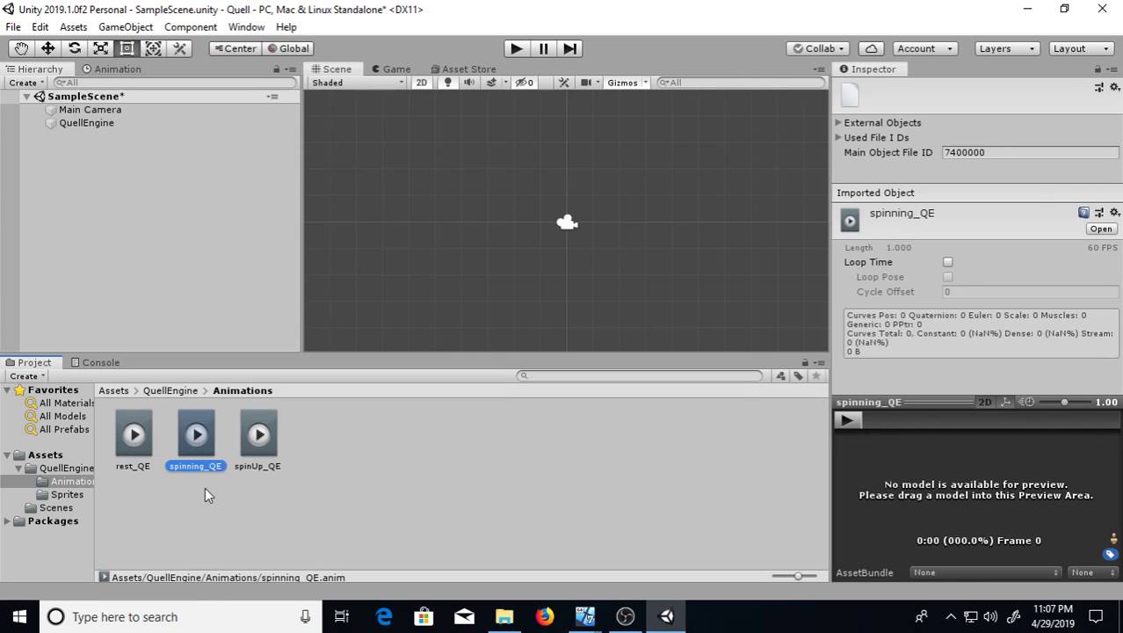
Step: Create an animation clip named spinDown_QE in the Animations folder
right_click(207, 490)
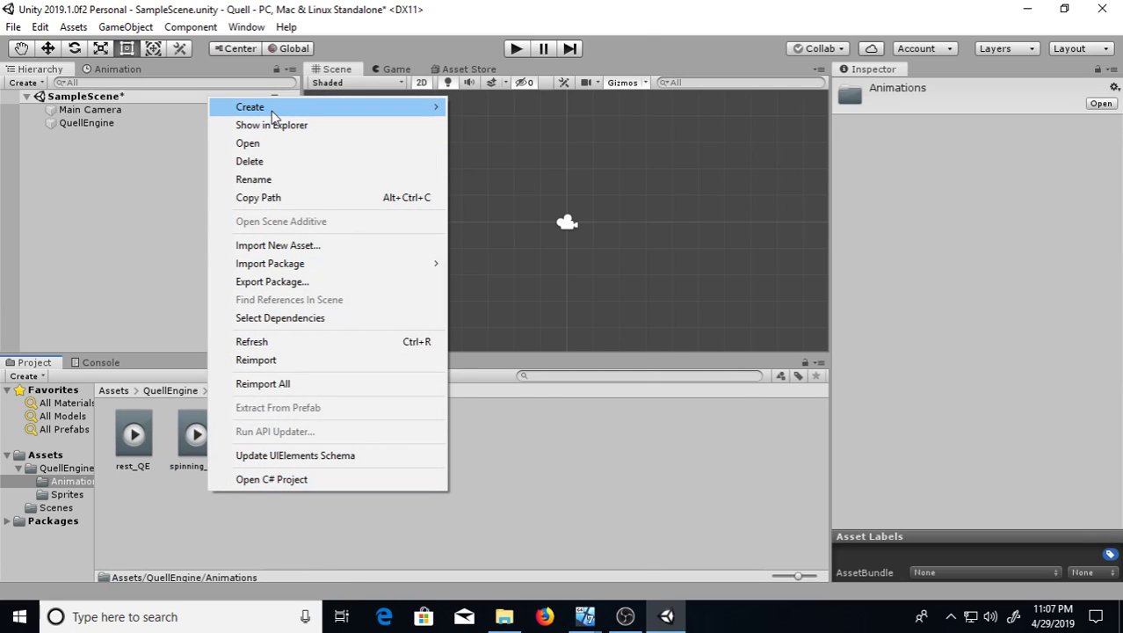
mouse_move(271, 111)
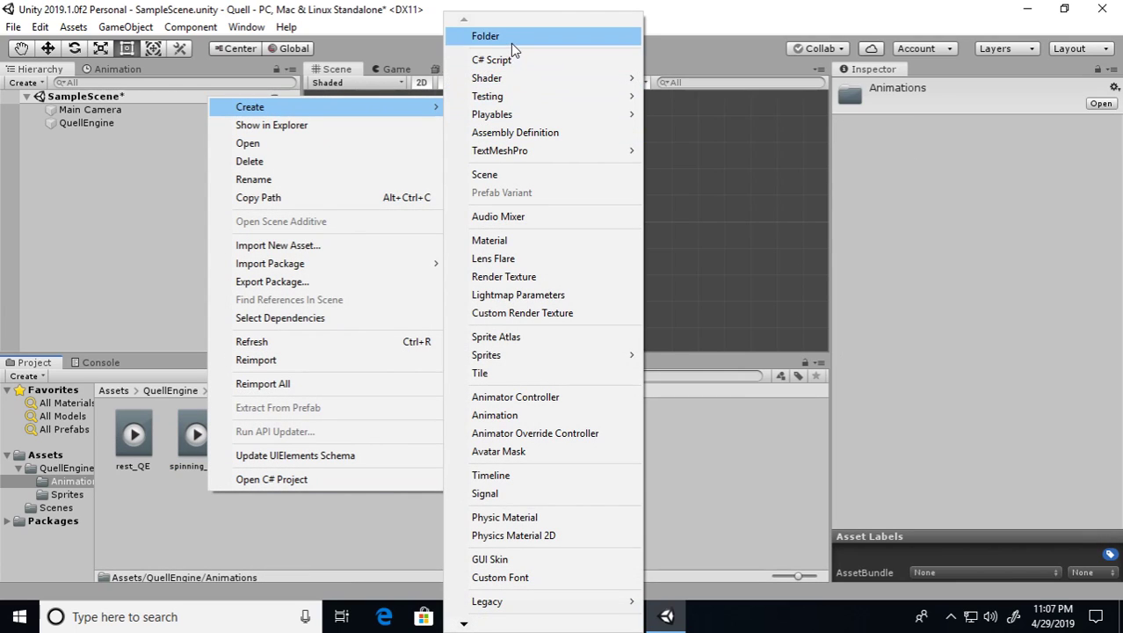
click(507, 415)
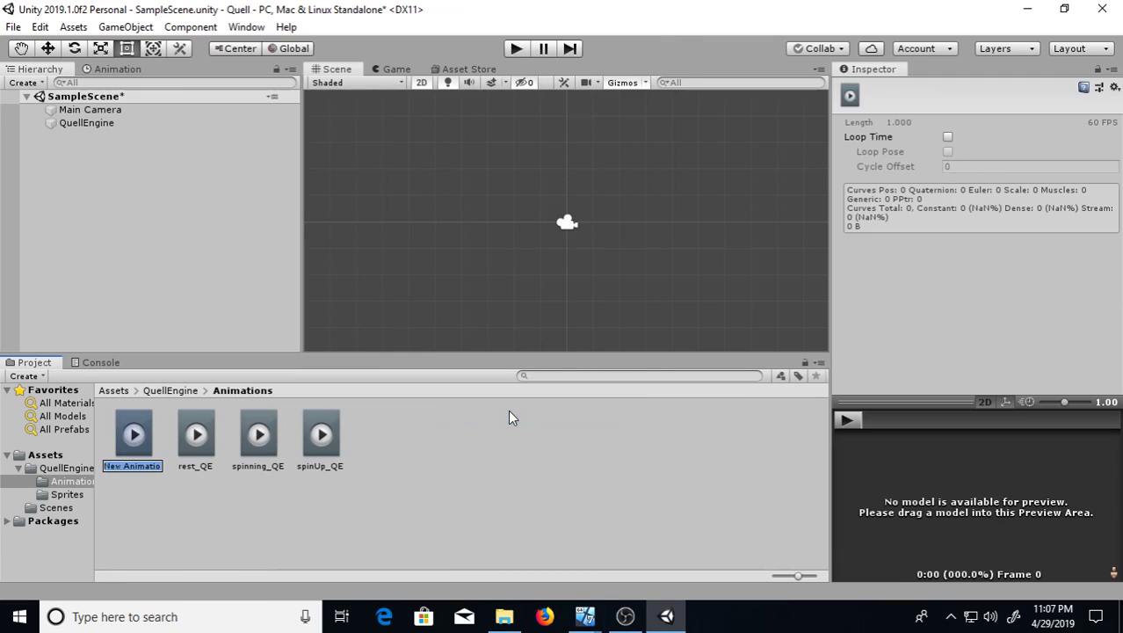
text(spinDown_QE)
key(Return)
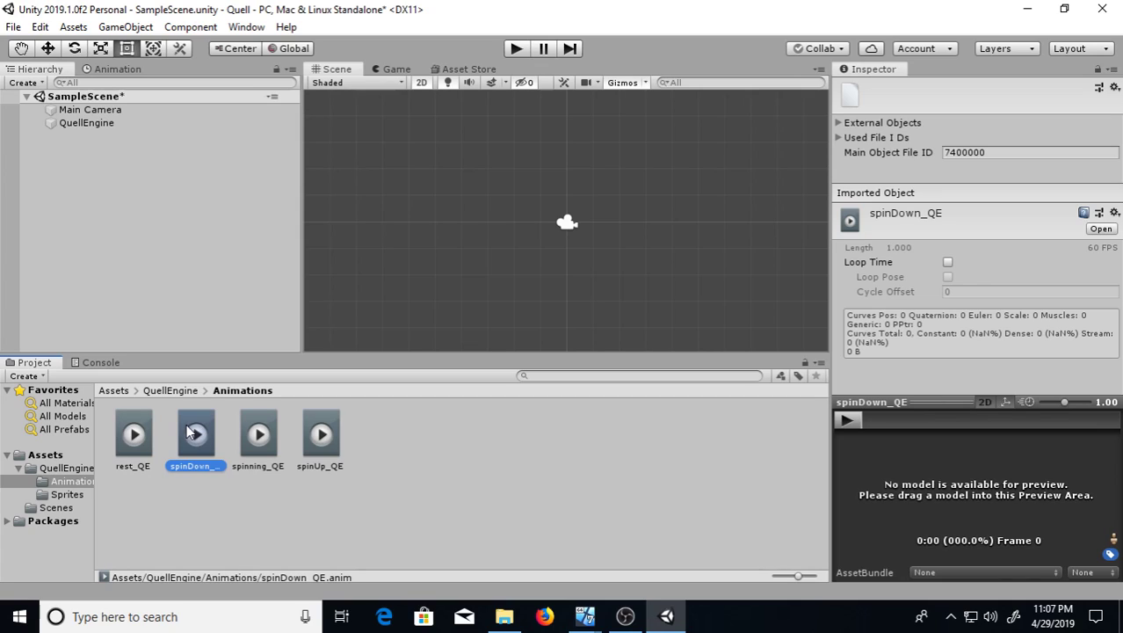
Step: Assign all four animation clips, rest_QE, spinDown_QE, spinning_QE and spinUp_QE, to the QuellEngine game object together
click(134, 441)
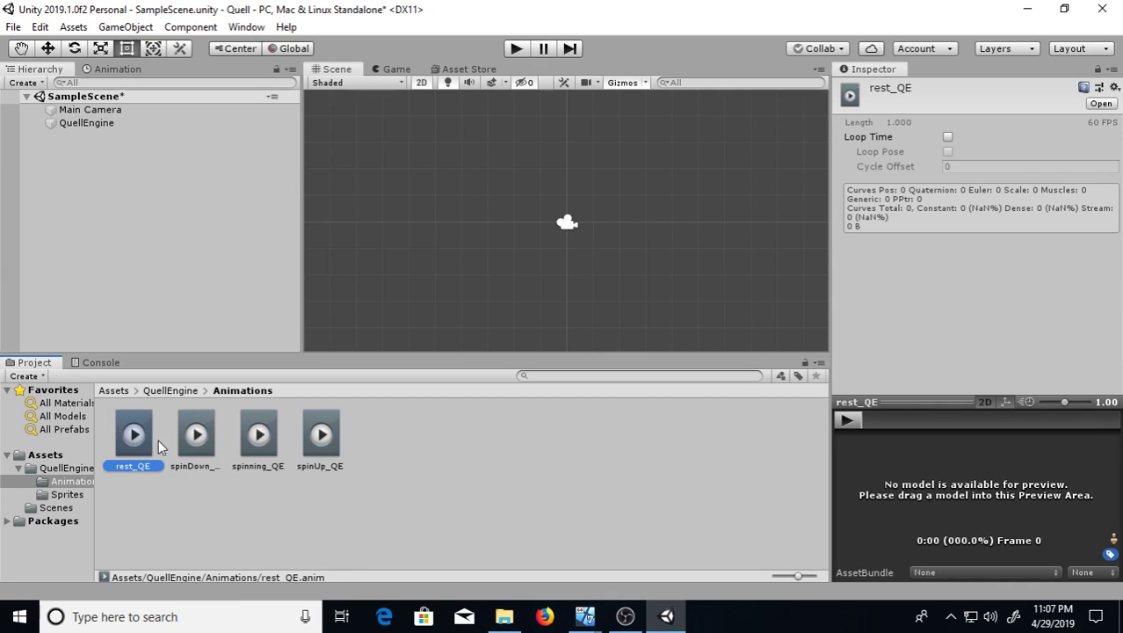
shift+click(333, 435)
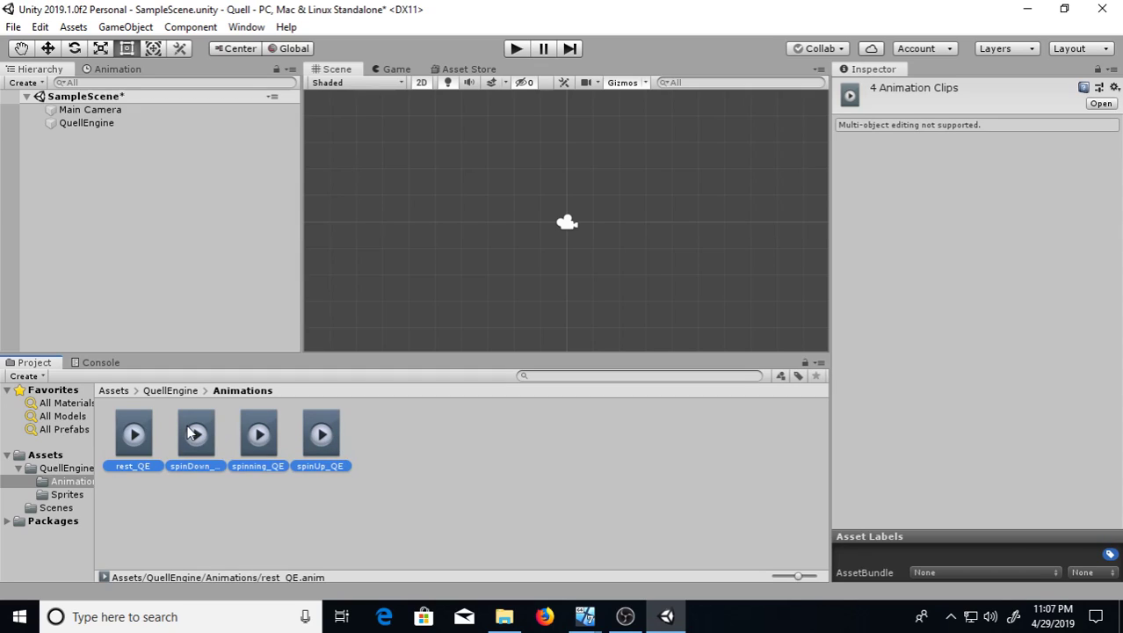
drag(191, 432, 84, 124)
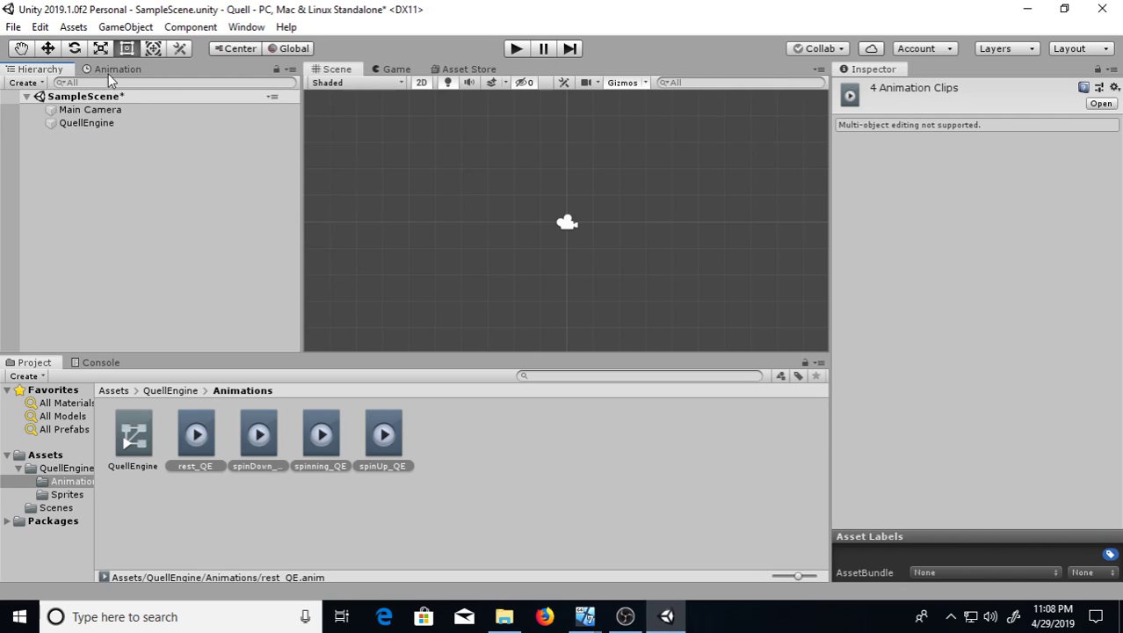
Step: Show the QuellEngine object's clips in the Animation window and widen that window to reveal its timeline
click(89, 127)
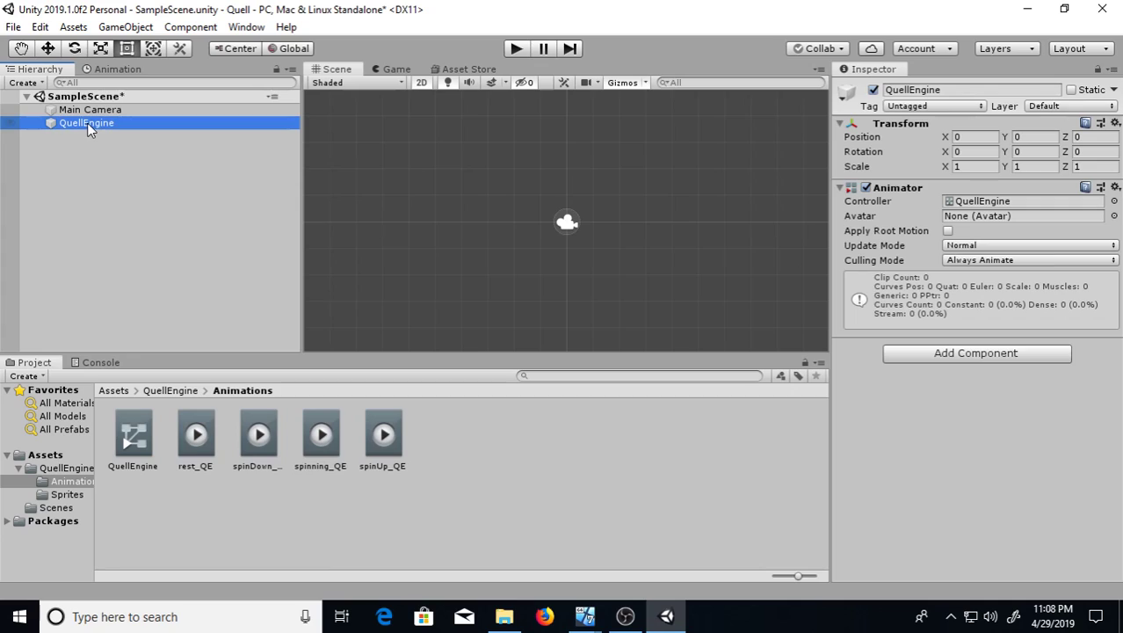
click(113, 71)
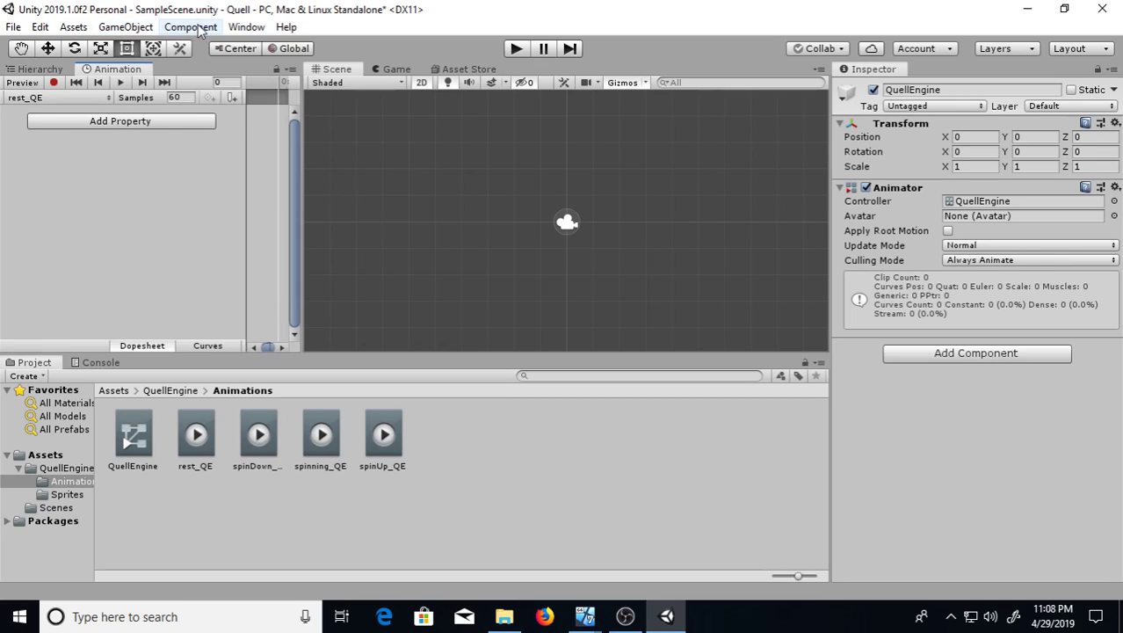
click(246, 27)
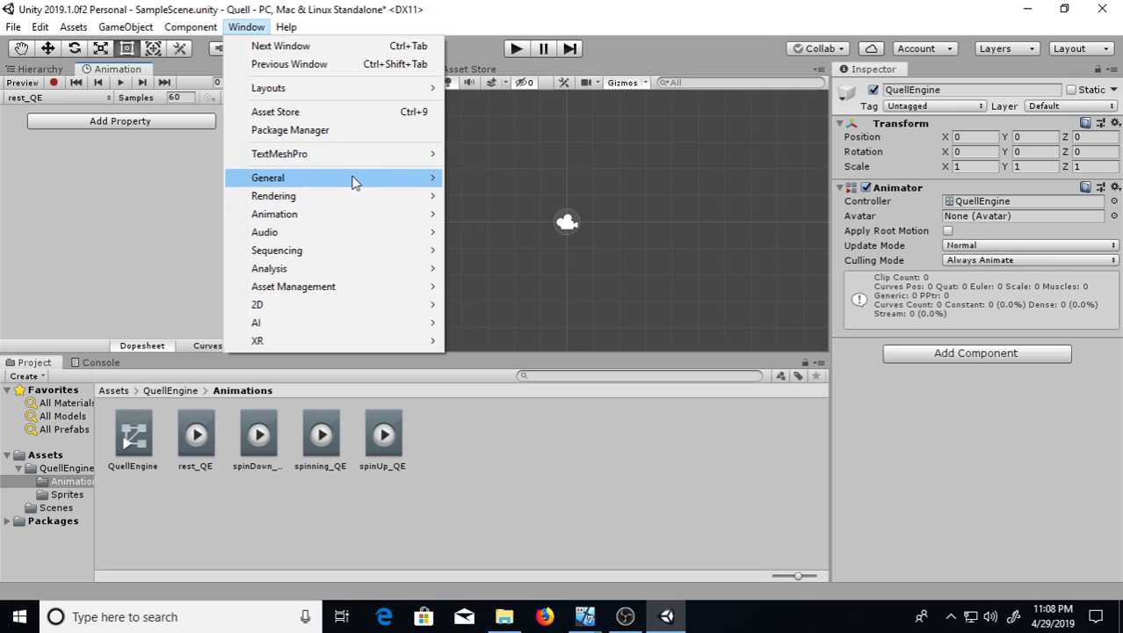
mouse_move(332, 161)
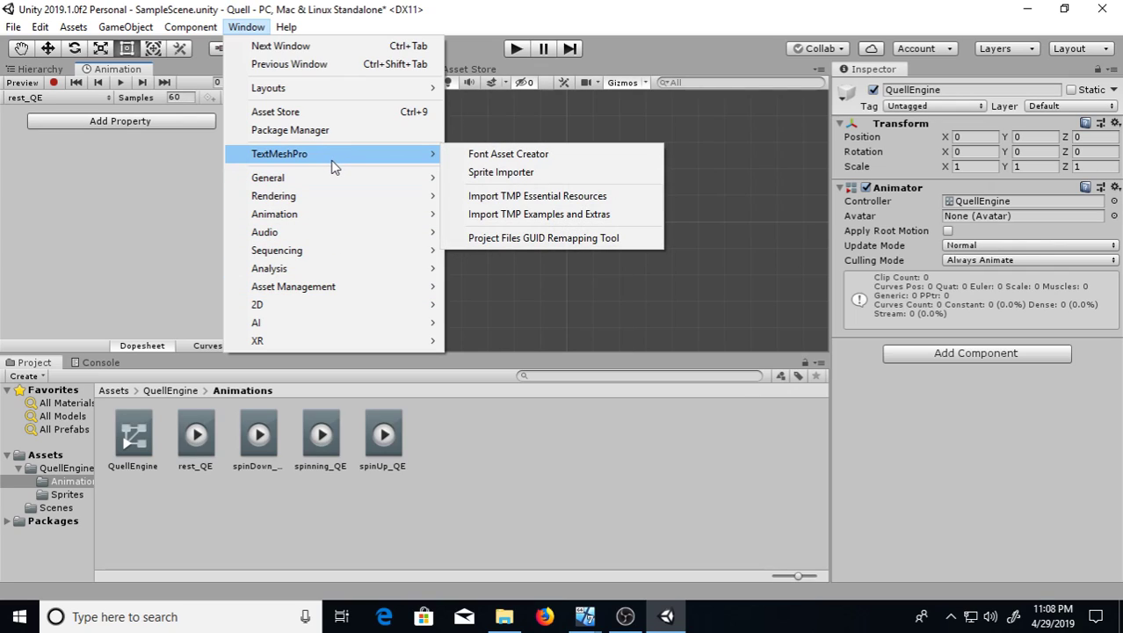
mouse_move(355, 213)
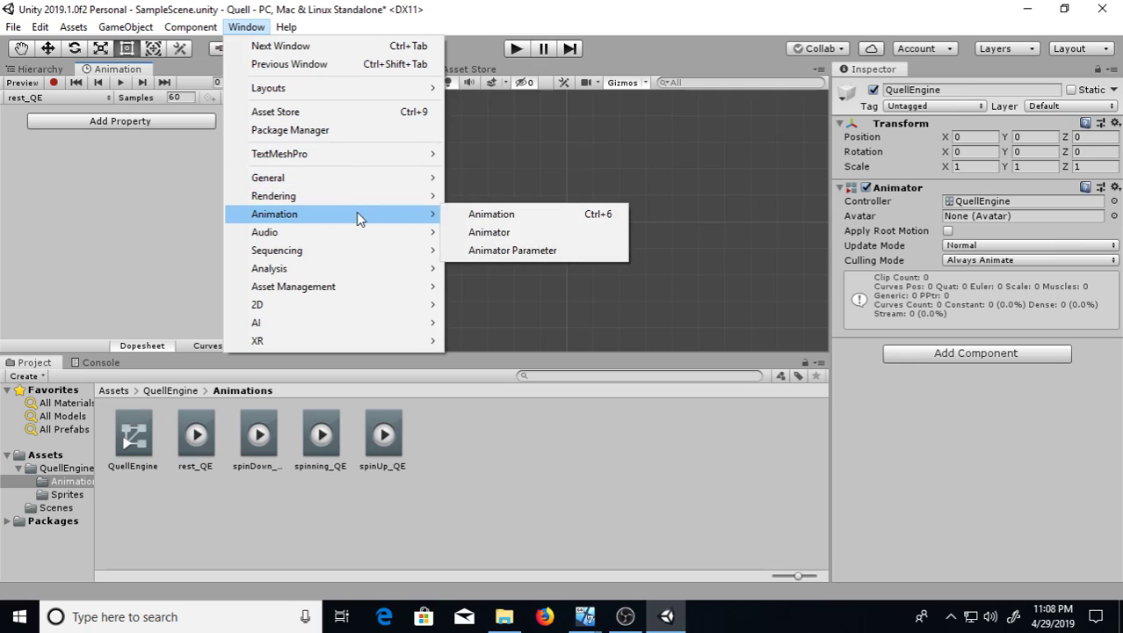
click(497, 215)
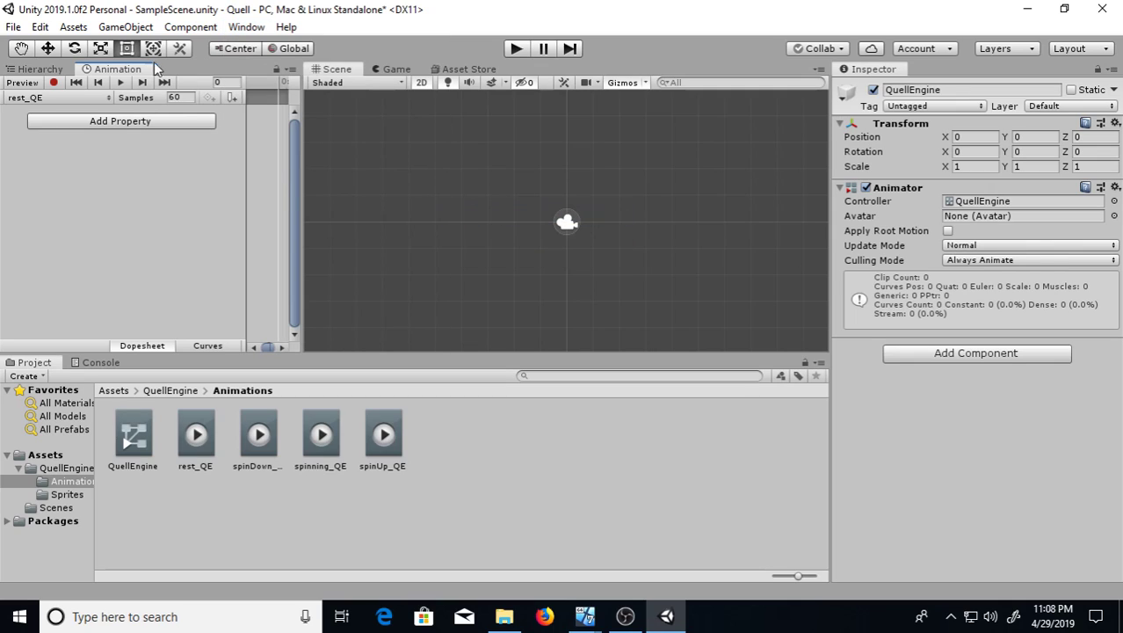
drag(303, 238, 604, 263)
scroll(427, 201, down, 5)
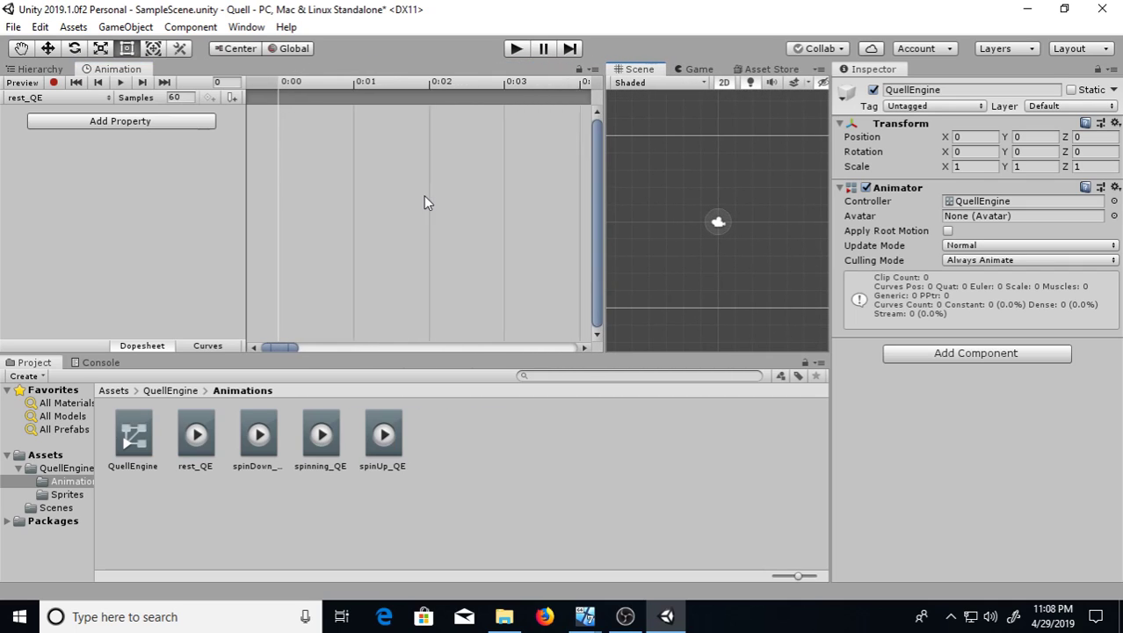
scroll(396, 220, down, 2)
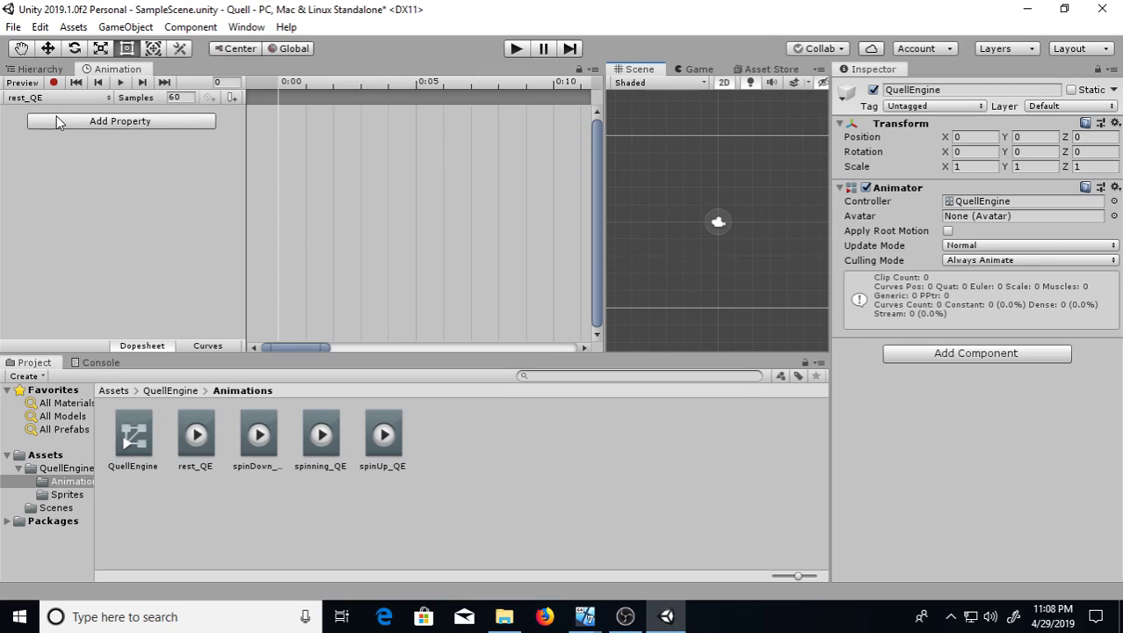
Step: Add the rest_0 sprite from the Sprites folder to the rest_QE clip
click(105, 97)
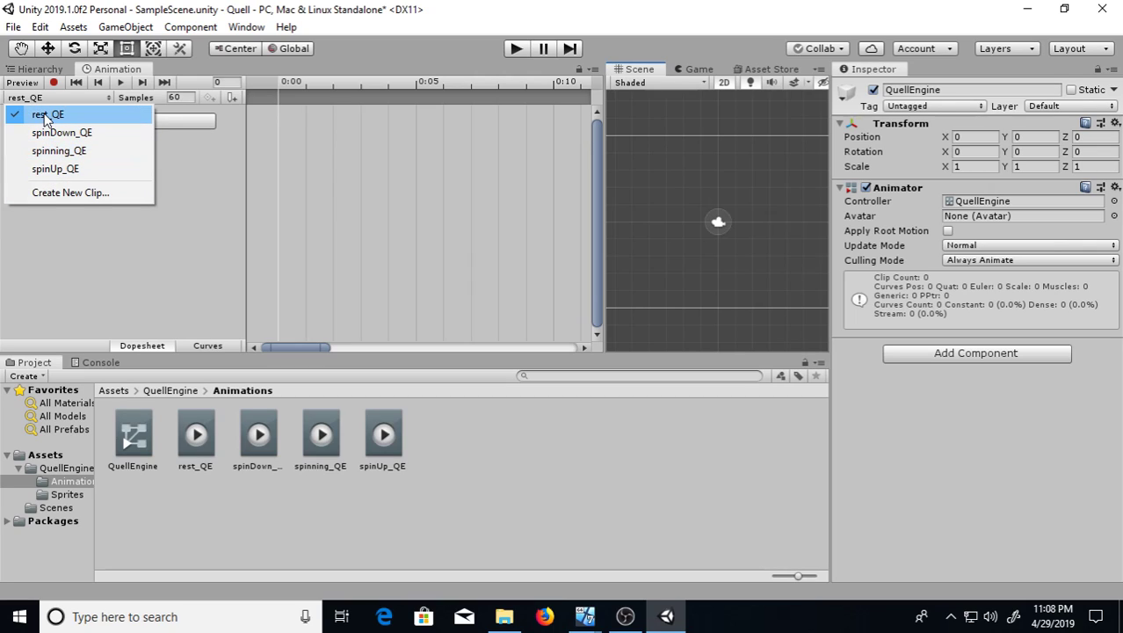
click(46, 115)
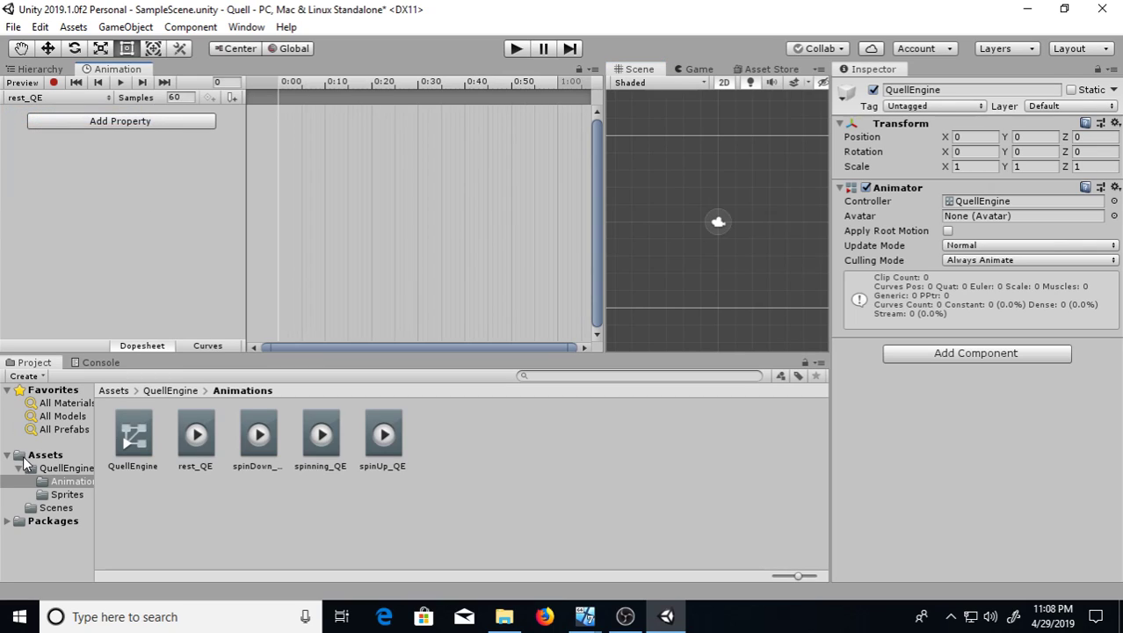
click(59, 495)
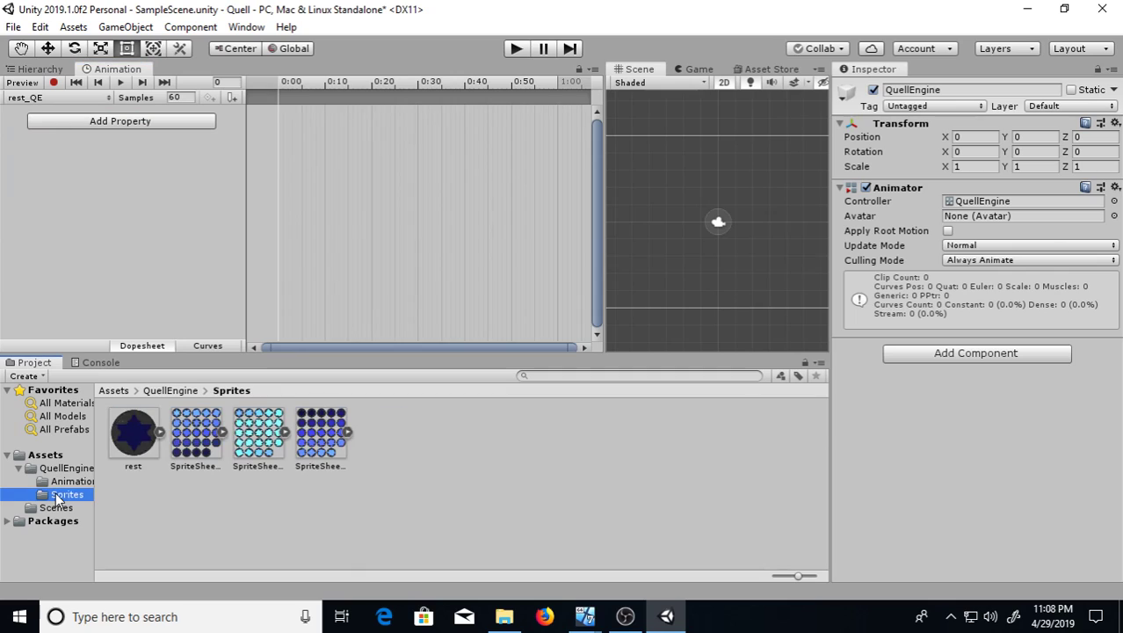
click(160, 431)
drag(209, 440, 127, 140)
Step: Set the rest_QE clip's sample rate to 24, expand its Sprite track and preview the playback
click(180, 99)
drag(182, 99, 165, 99)
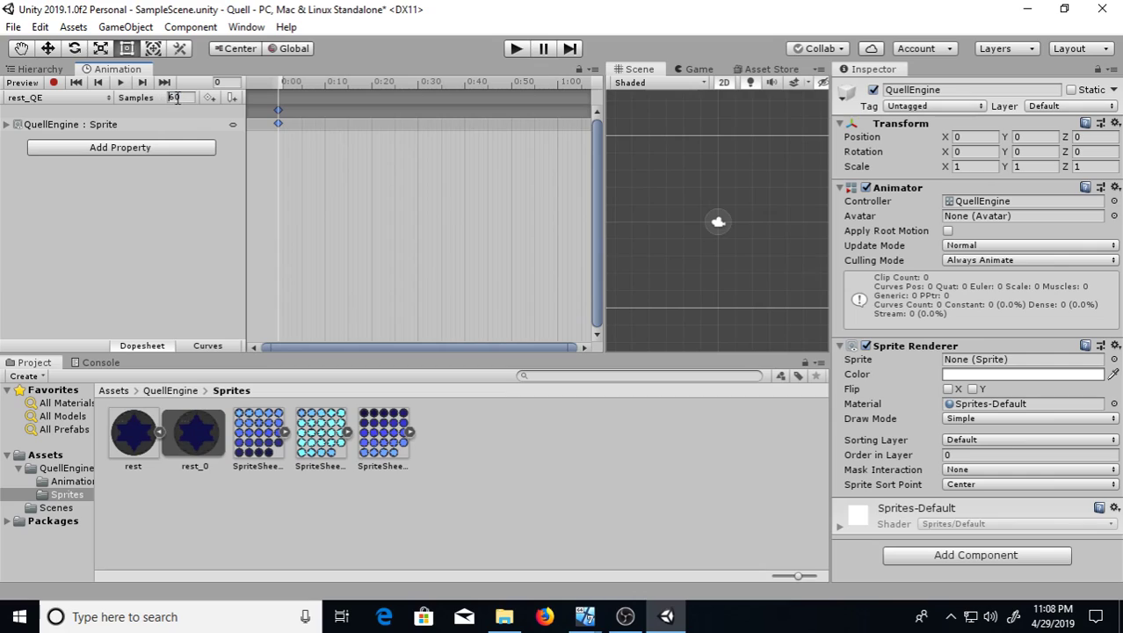
text(24)
key(Return)
click(6, 125)
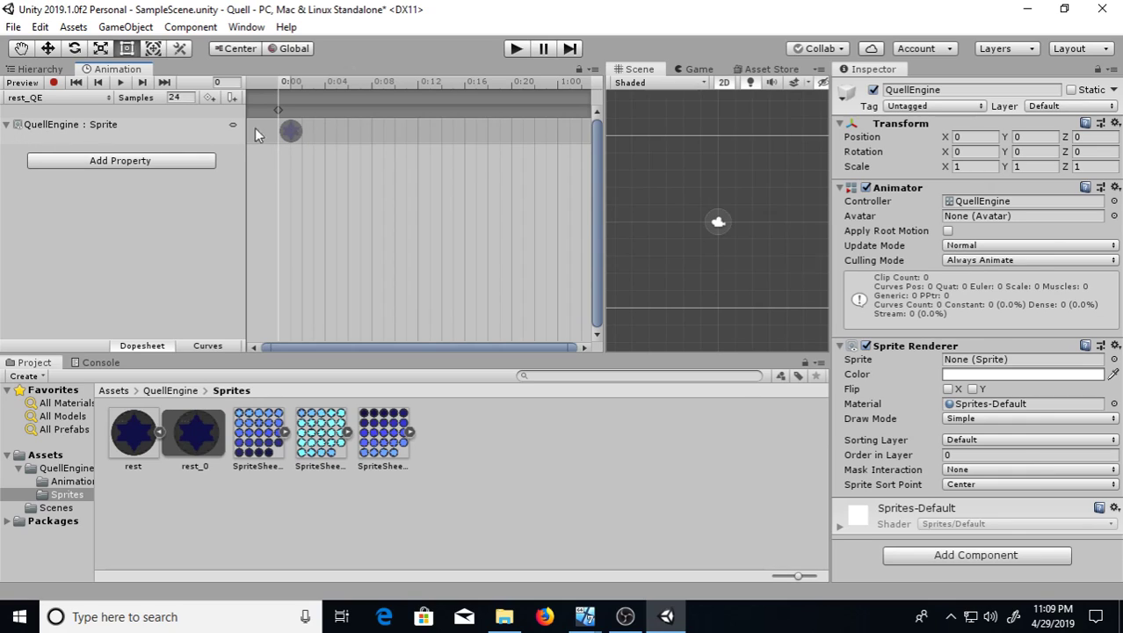
click(121, 83)
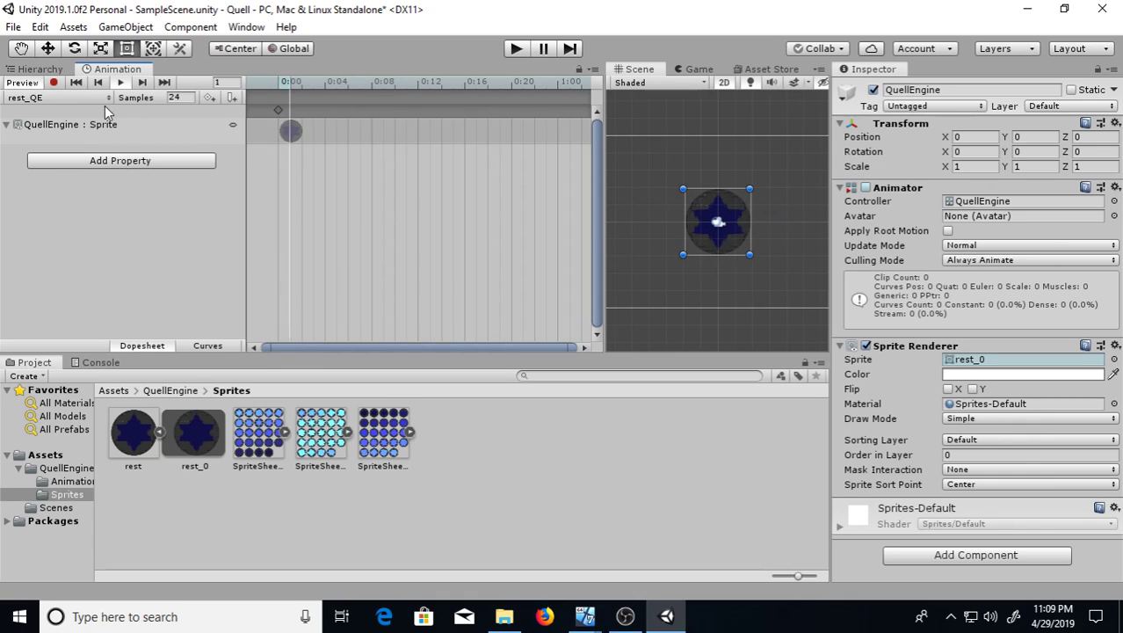
click(121, 84)
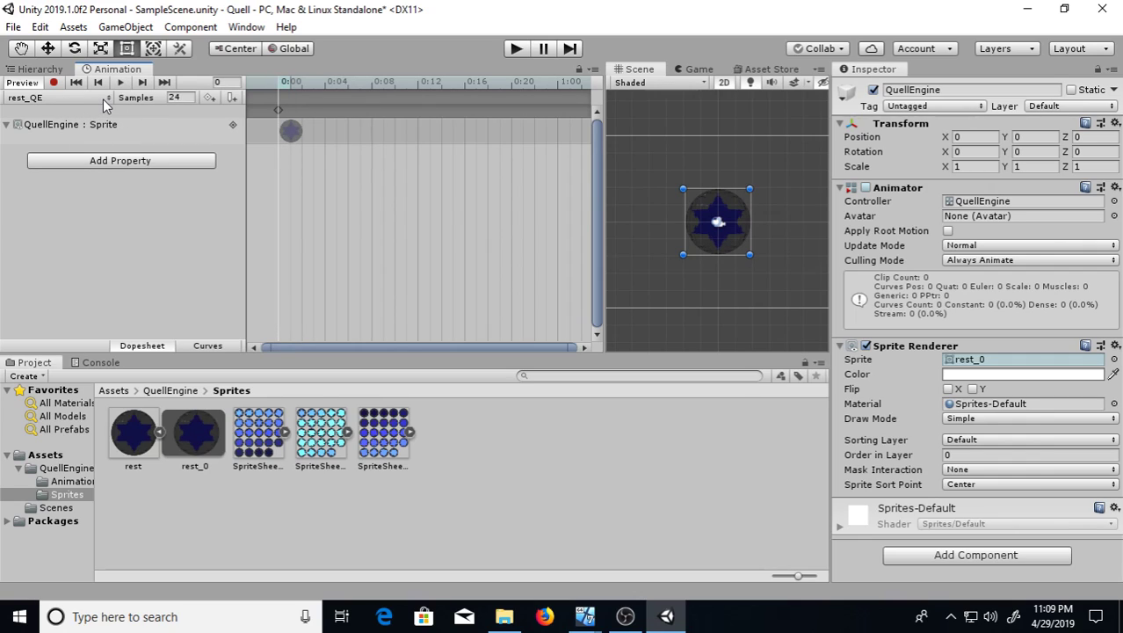
Step: Add all the sliced sprites of SpriteSheet_spindown to the spinDown_QE clip
click(103, 99)
click(61, 133)
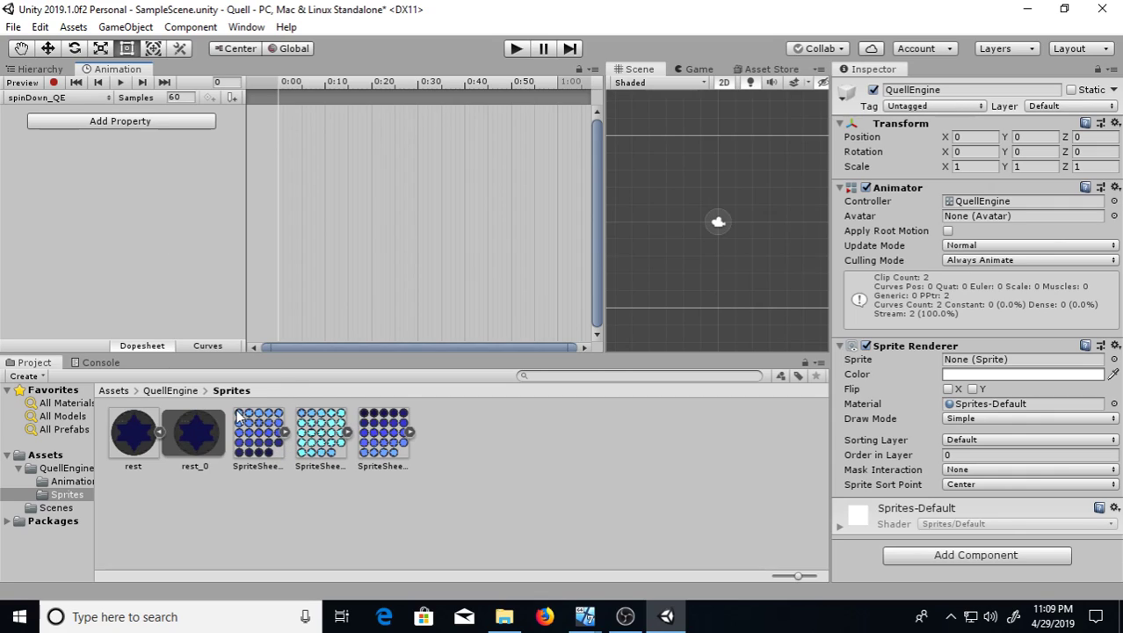
click(285, 432)
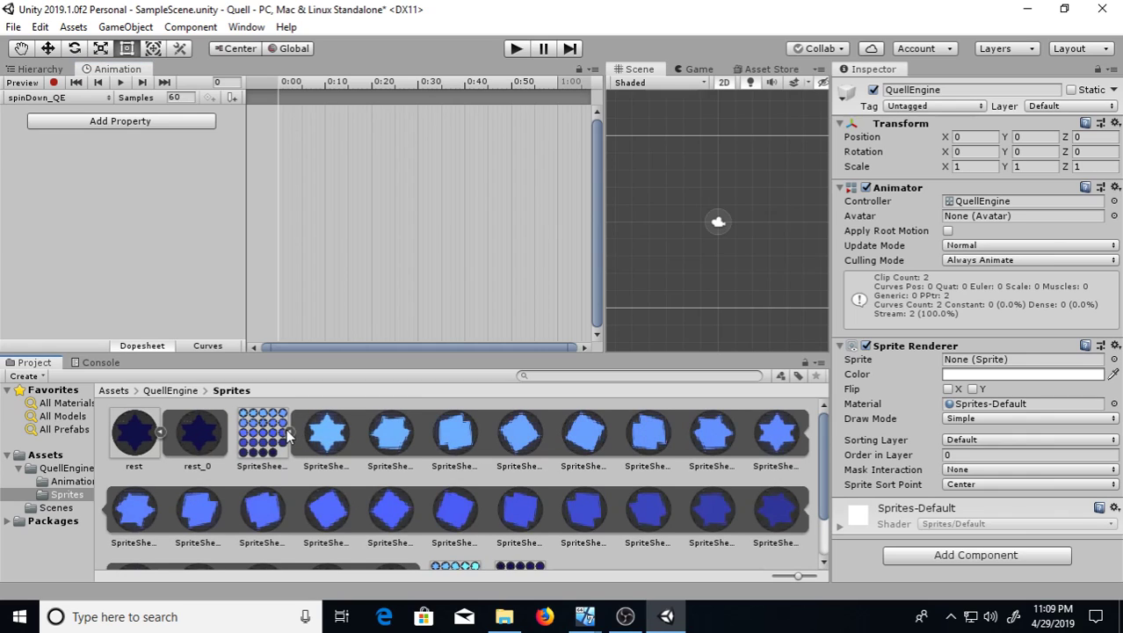
click(323, 439)
scroll(326, 444, down, 1)
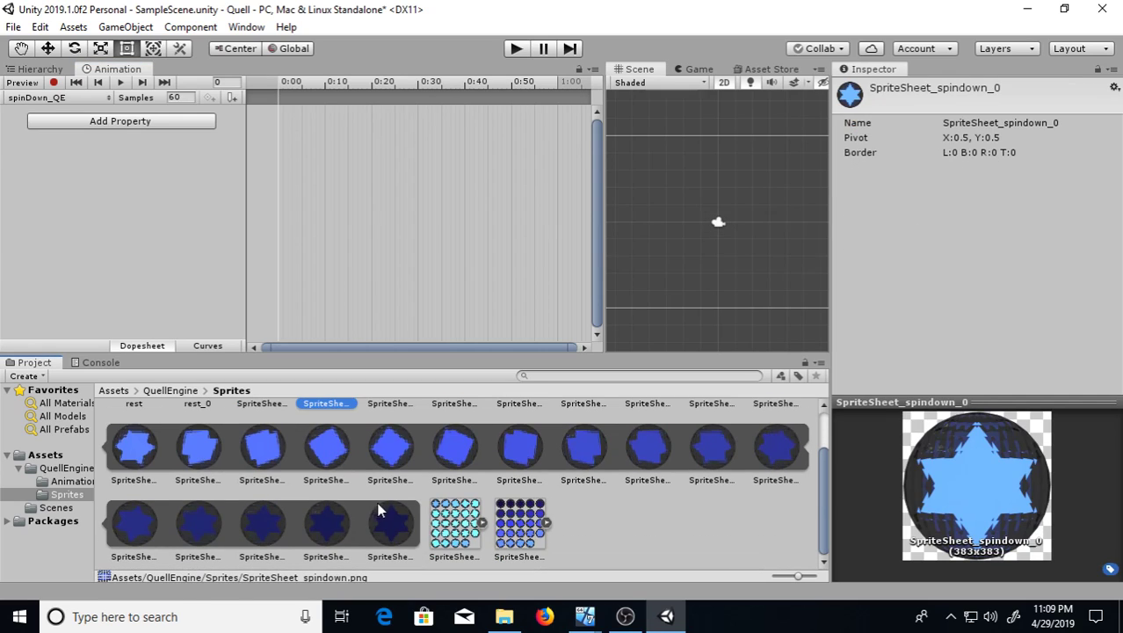
shift+click(399, 527)
scroll(400, 505, up, 1)
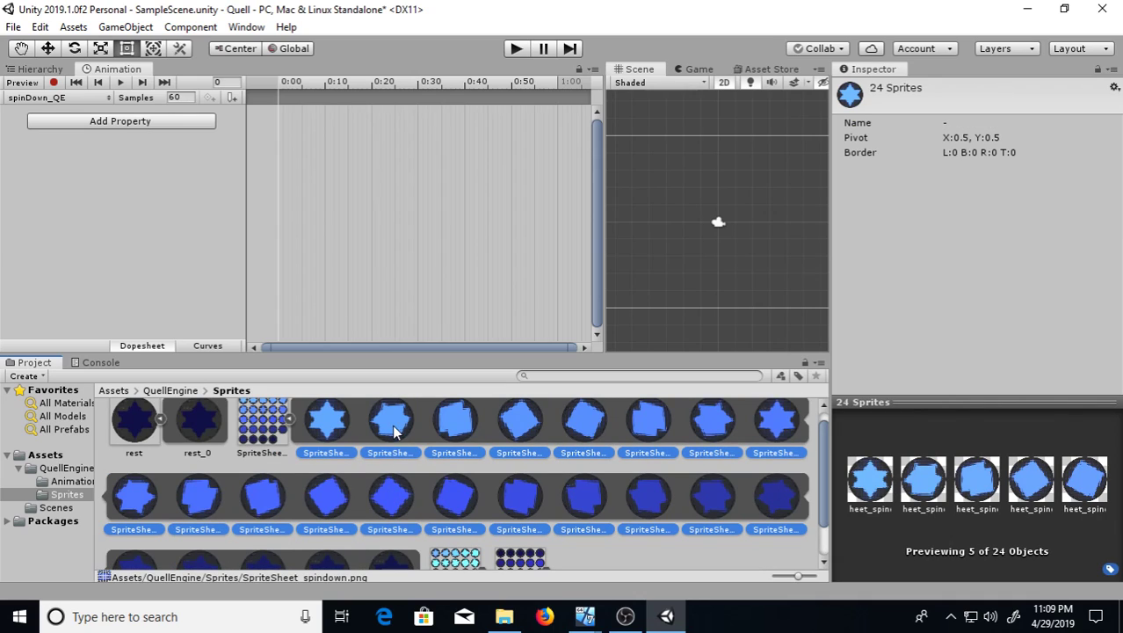
drag(393, 430, 112, 159)
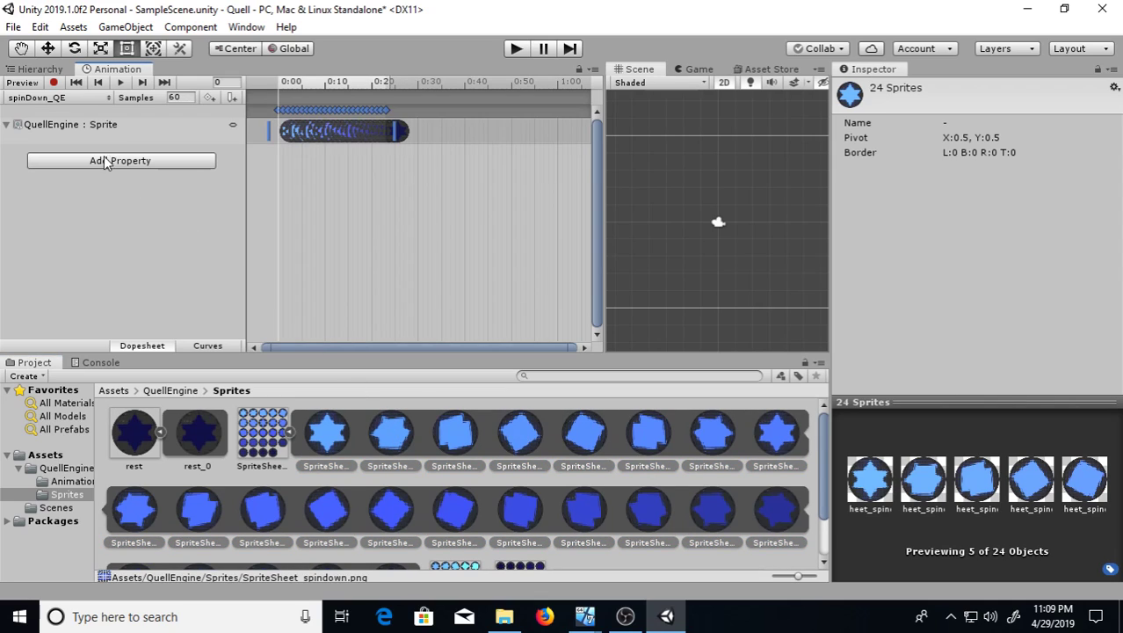
Step: Set the spinDown_QE clip's sample rate to 24 and preview the playback
click(184, 97)
text(24)
key(Return)
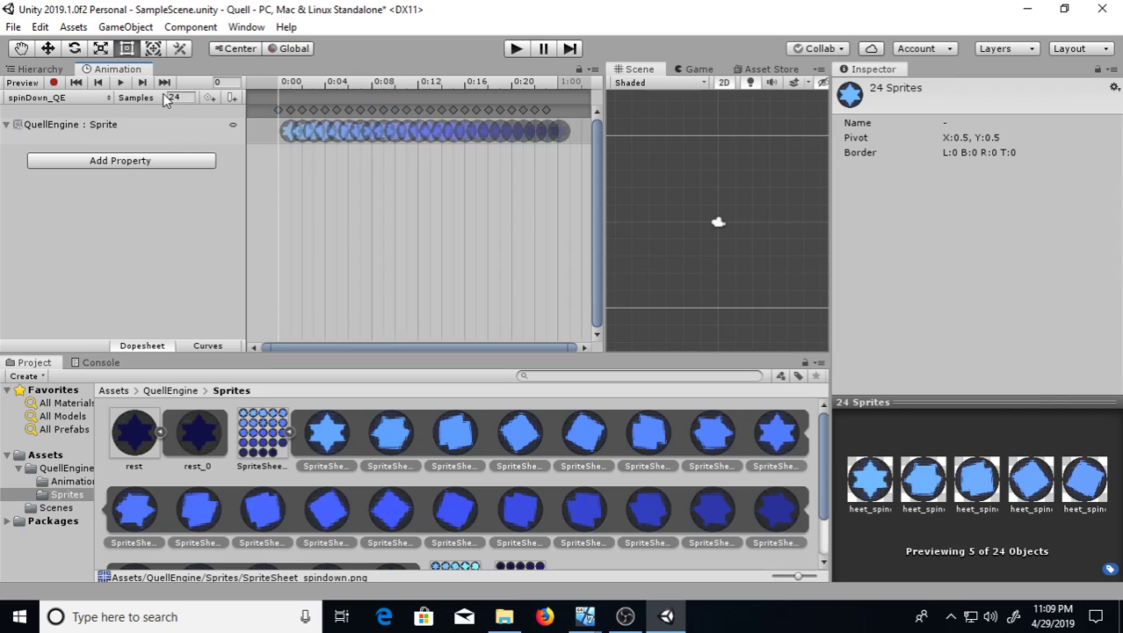
click(120, 82)
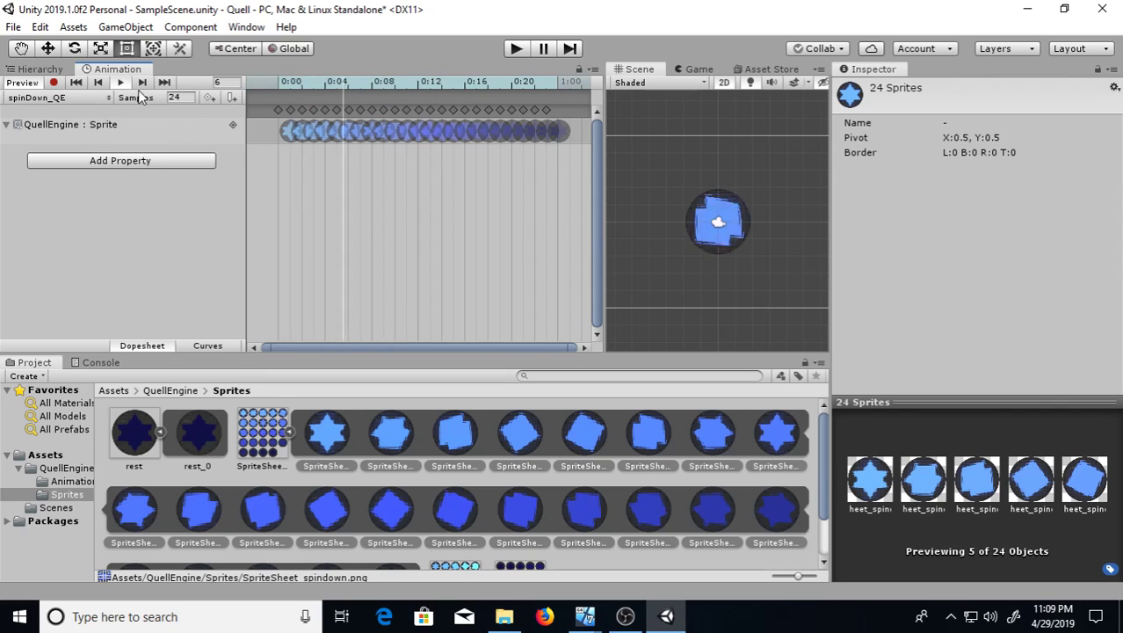
click(121, 82)
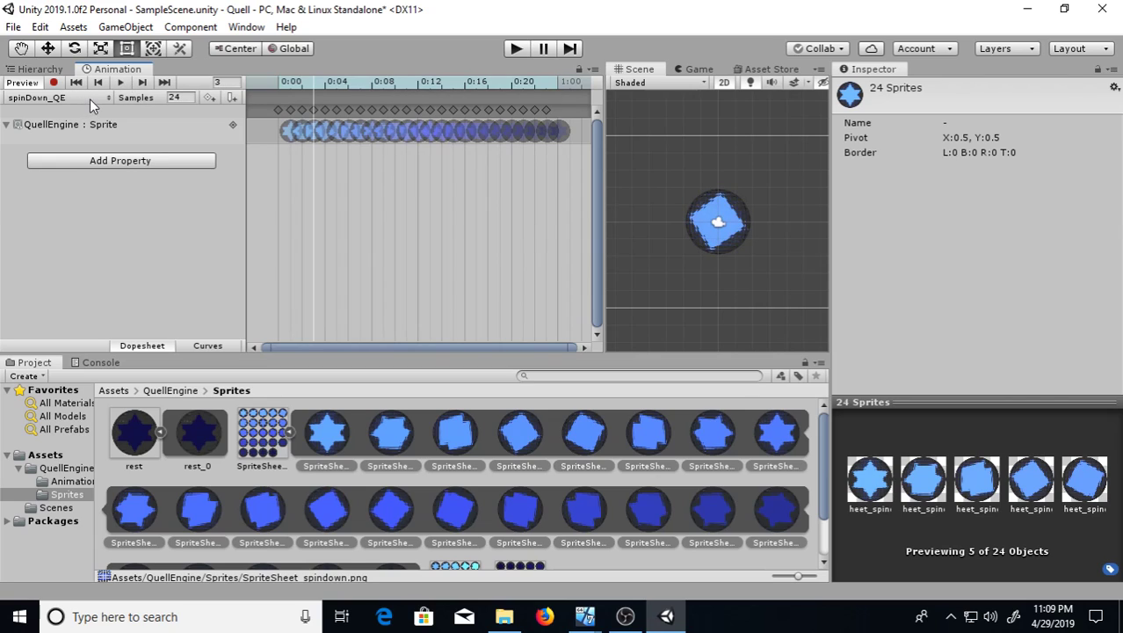
Step: Add all the sliced sprites of SpriteSheet_spinning to the spinning_QE clip
click(90, 99)
click(69, 151)
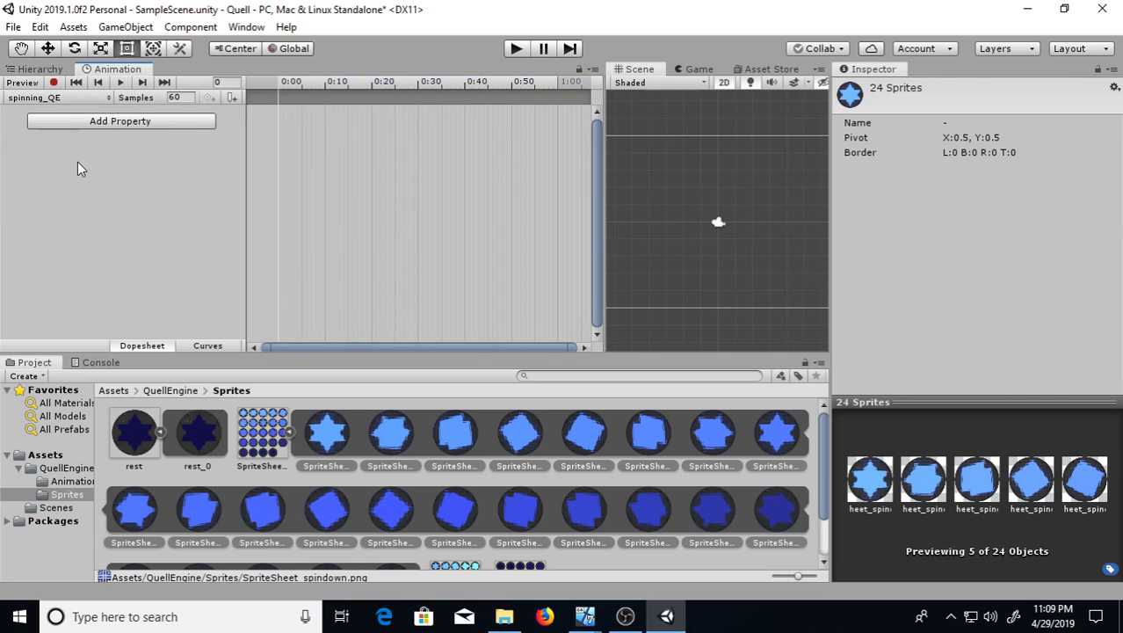
click(287, 434)
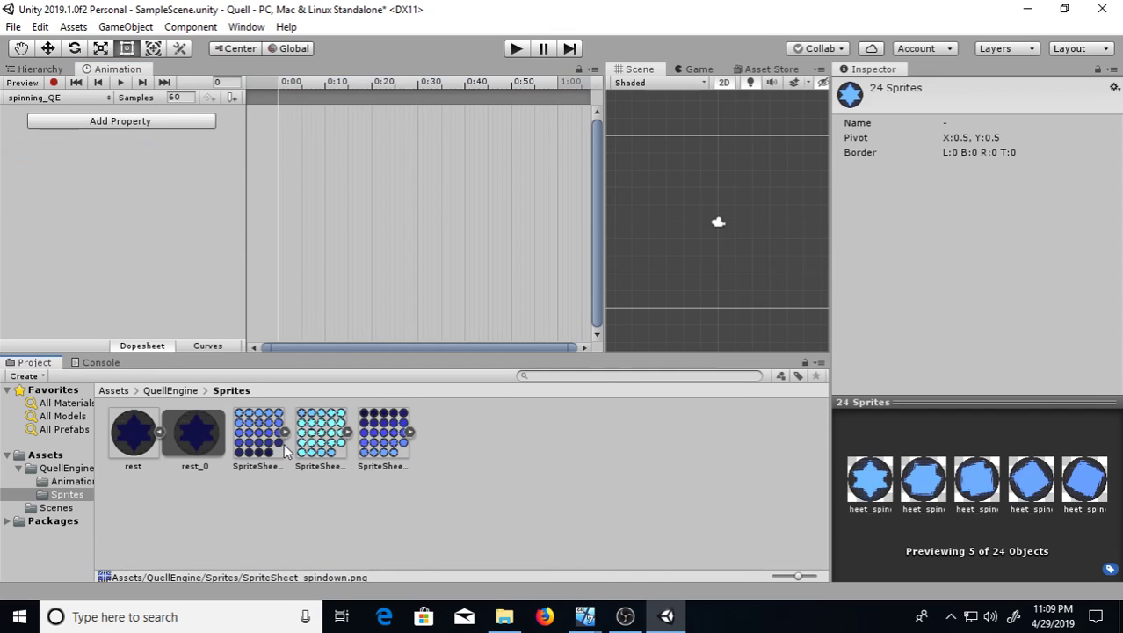
click(348, 432)
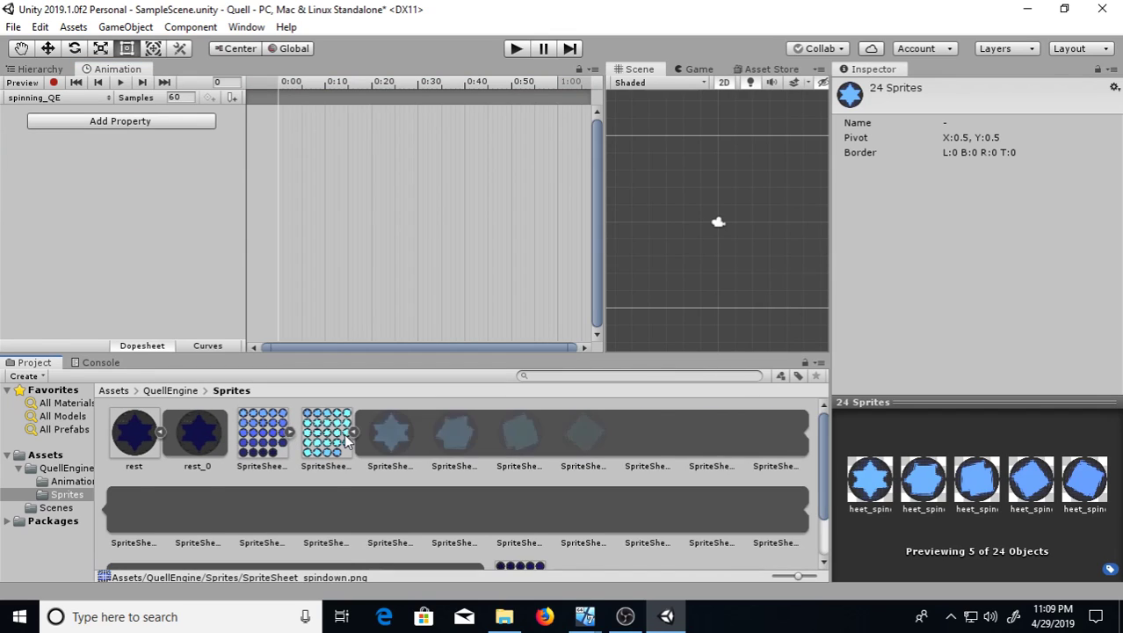
click(392, 432)
scroll(413, 466, down, 3)
shift+click(451, 530)
drag(451, 530, 121, 192)
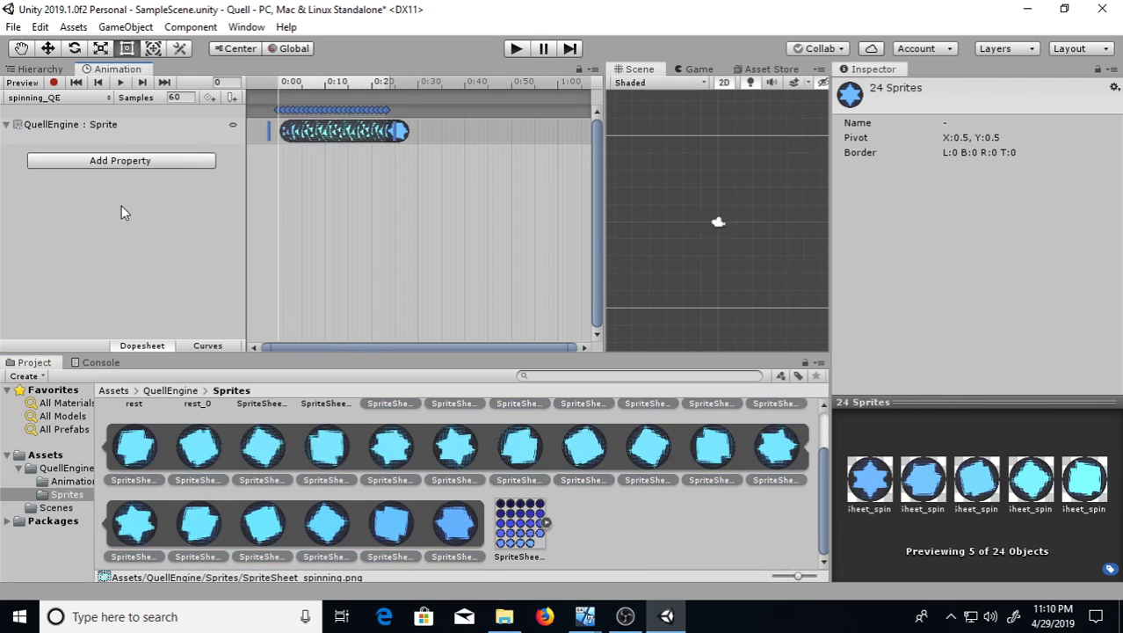
scroll(294, 146, down, 2)
scroll(294, 146, up, 3)
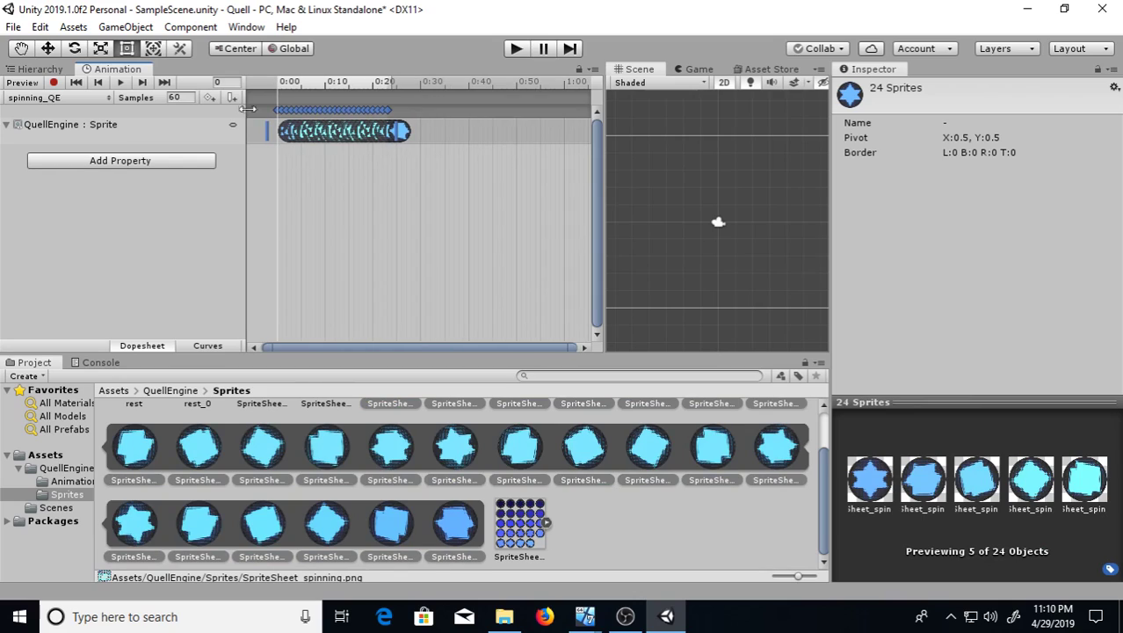
Step: Set the spinning_QE clip's sample rate to 24
click(176, 100)
text(24)
key(Return)
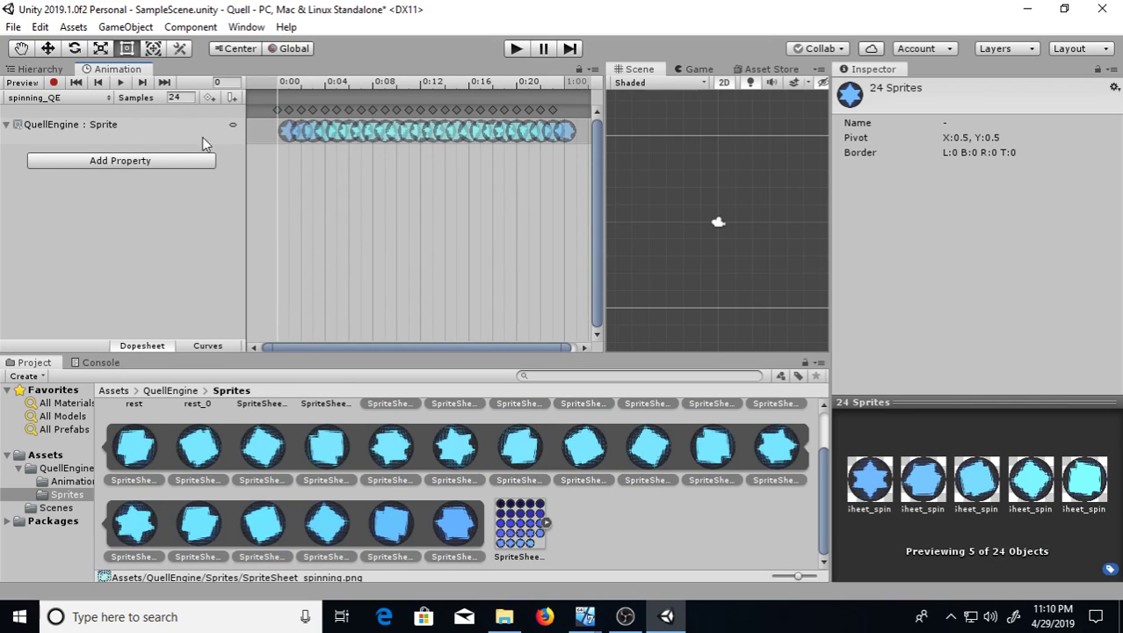
Step: Add all the sliced sprites of SpriteSheet_spinup to the spinUp_QE clip
click(91, 98)
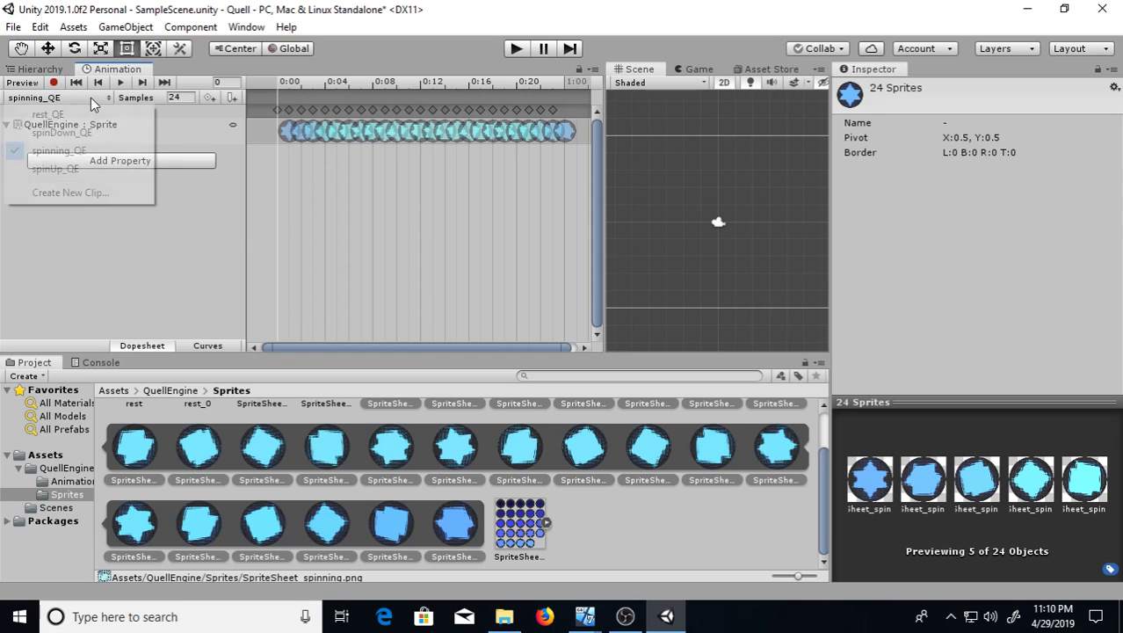
click(57, 167)
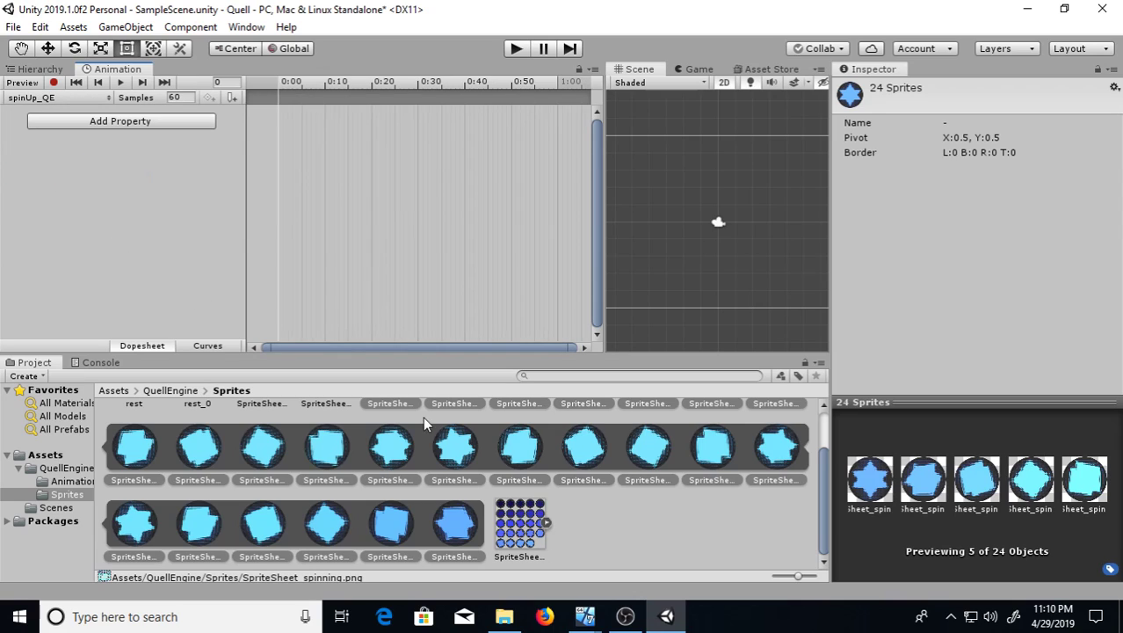
click(545, 522)
scroll(556, 525, down, 1)
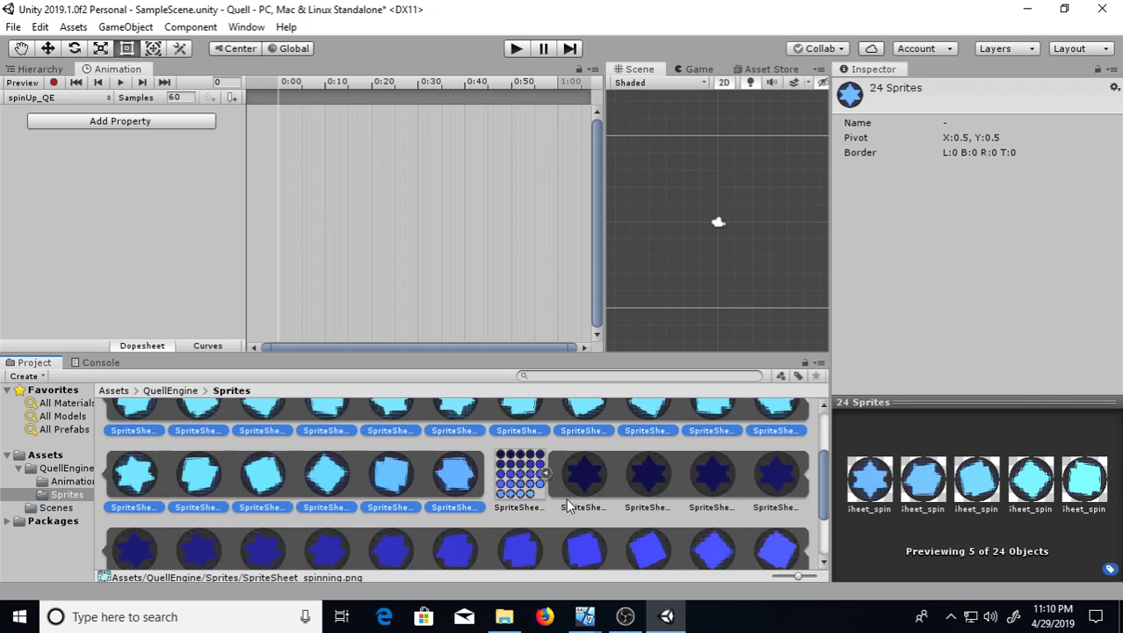
click(583, 477)
scroll(582, 477, down, 2)
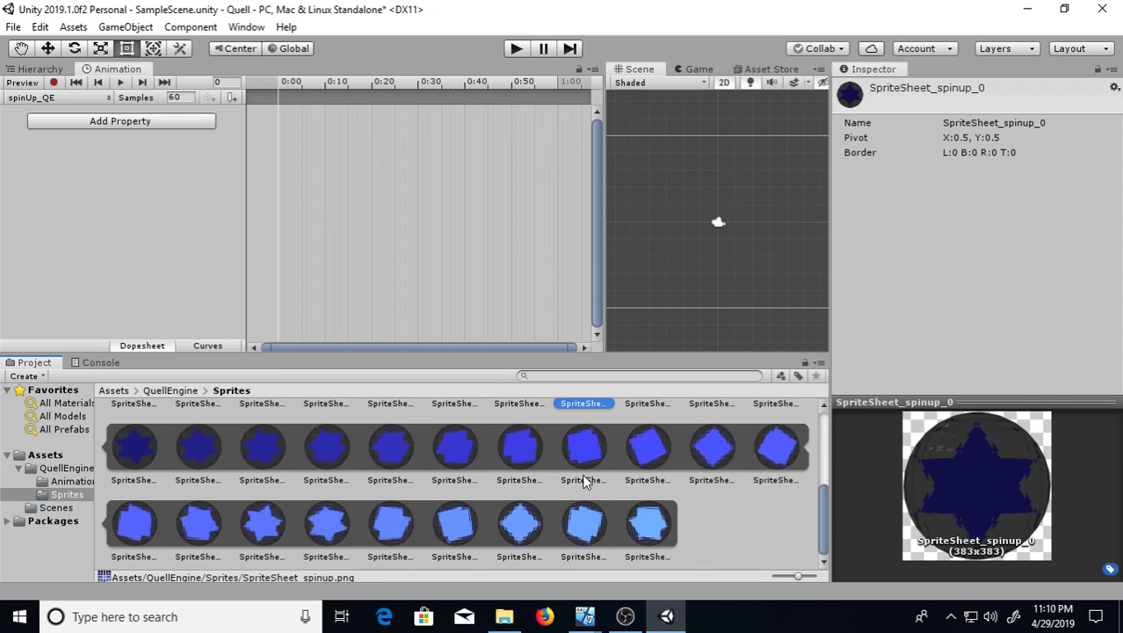
shift+click(650, 527)
drag(587, 446, 75, 160)
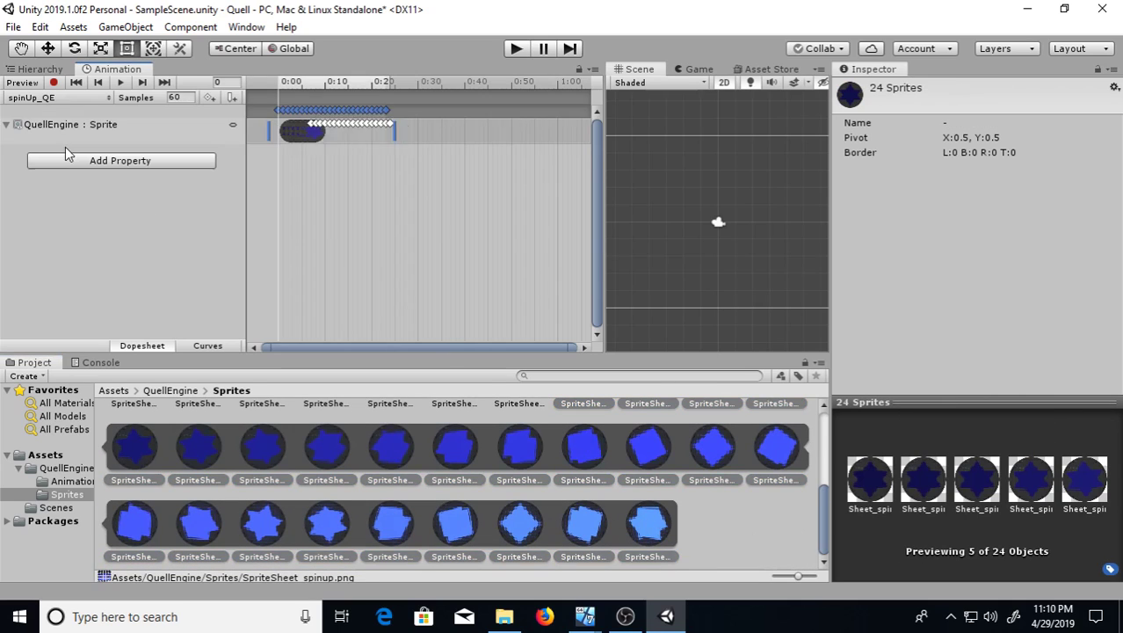
Step: Set the spinUp_QE clip's sample rate to 24
double_click(174, 97)
text(24)
key(Return)
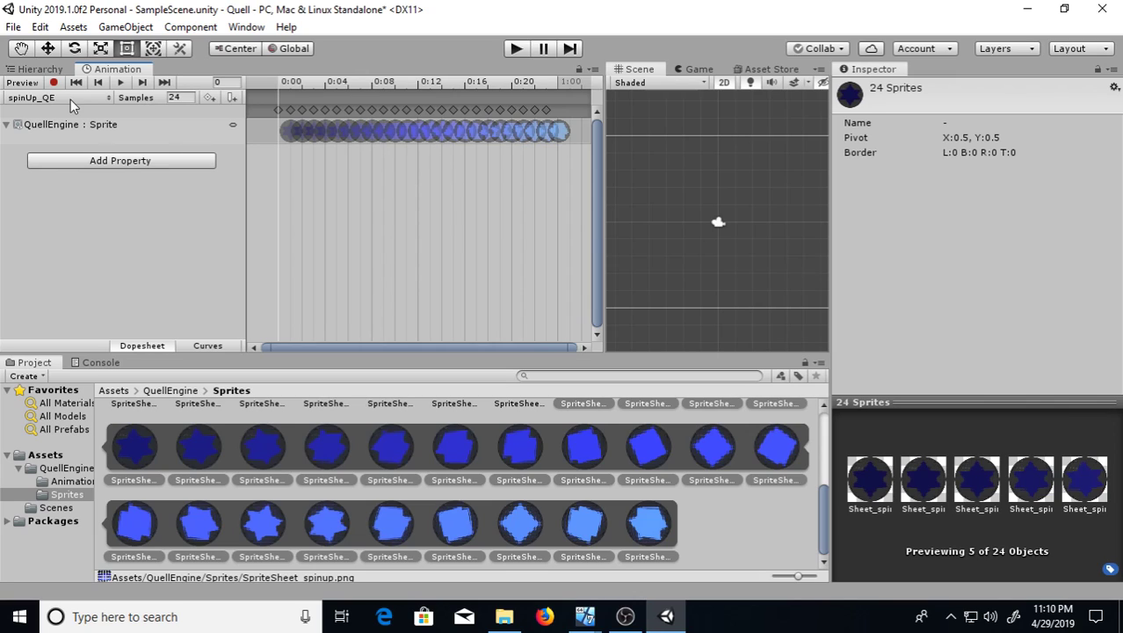
Step: Remove the Sprite property from the spinUp_QE clip and add all the sliced SpriteSheet_spinup sprites again
right_click(89, 129)
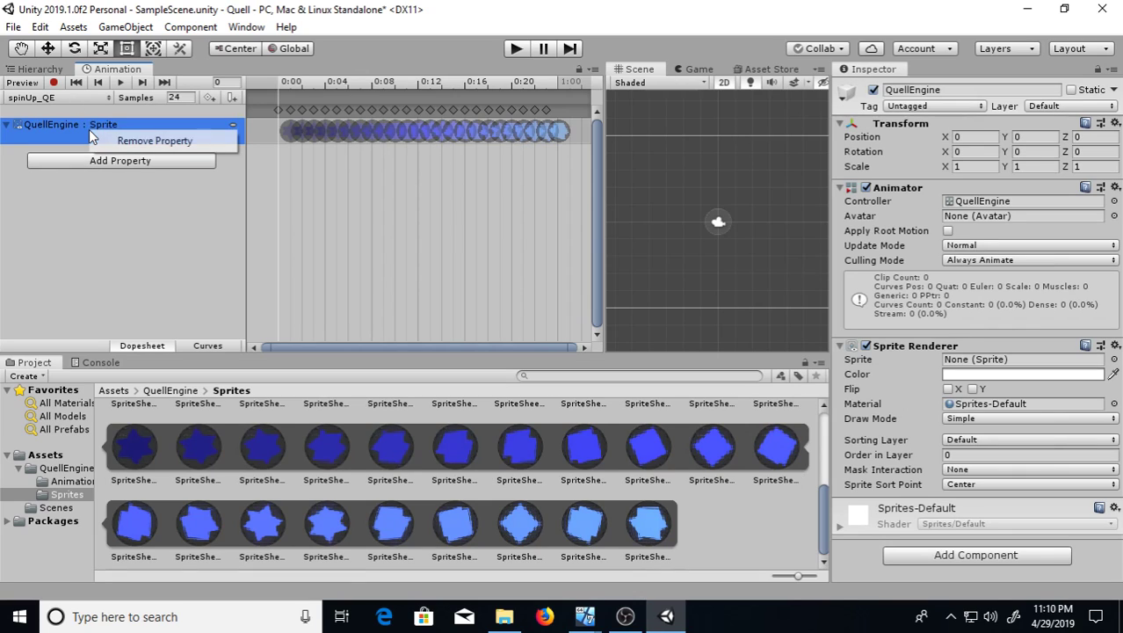
click(135, 141)
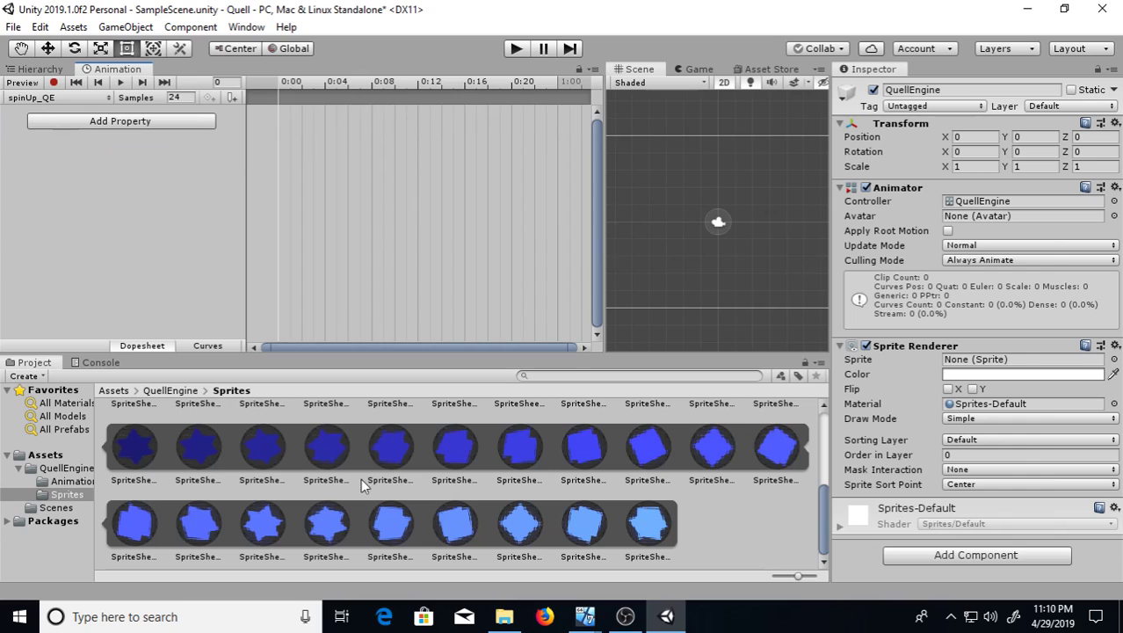
scroll(615, 508, up, 1)
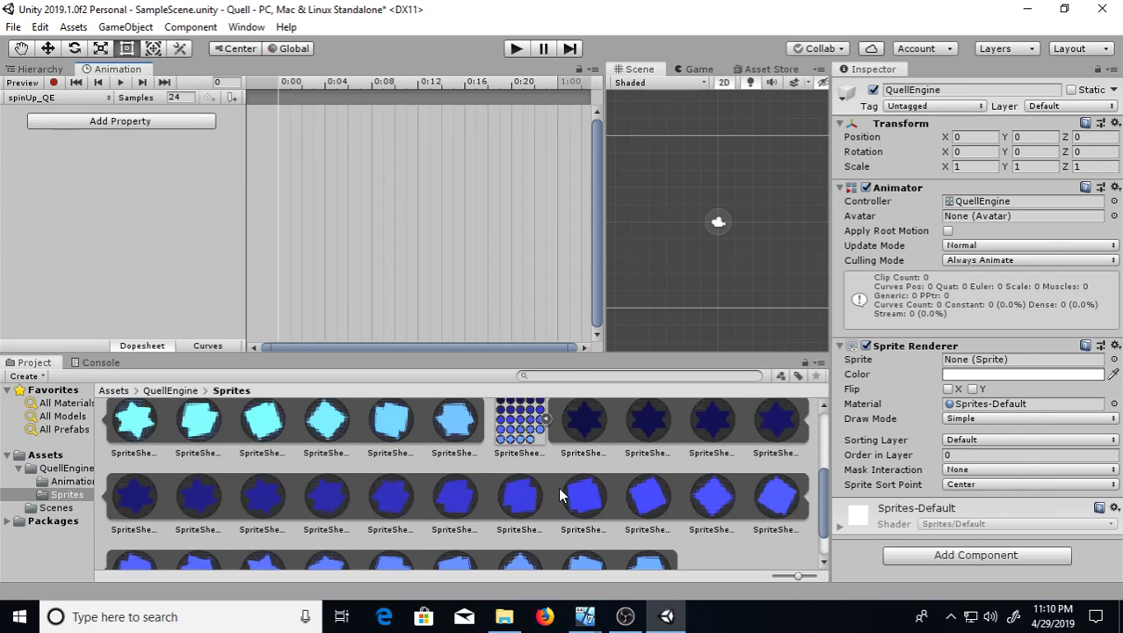
click(576, 426)
scroll(578, 436, down, 1)
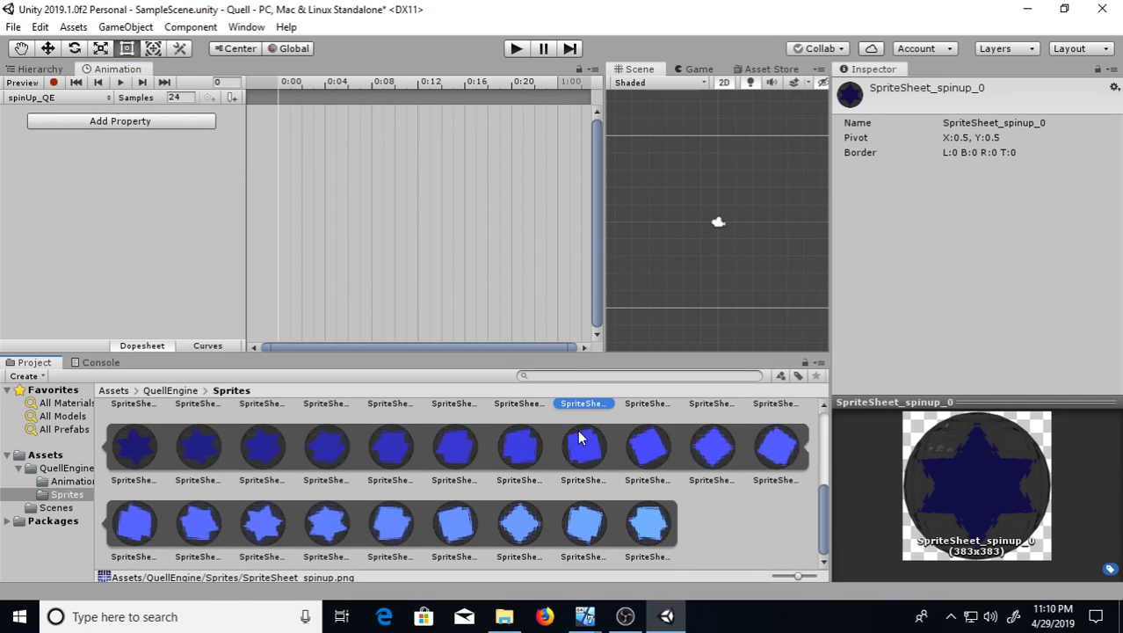
shift+click(648, 523)
drag(319, 343, 139, 235)
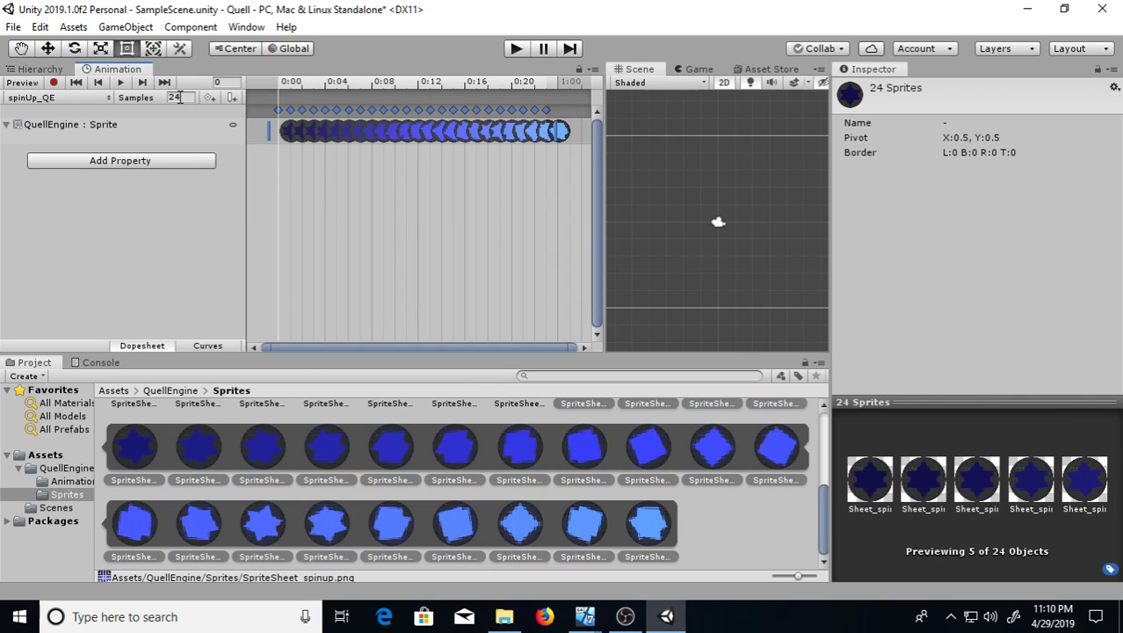
Step: Preview the spinUp_QE playback and switch the displayed clip to spinning_QE
click(120, 82)
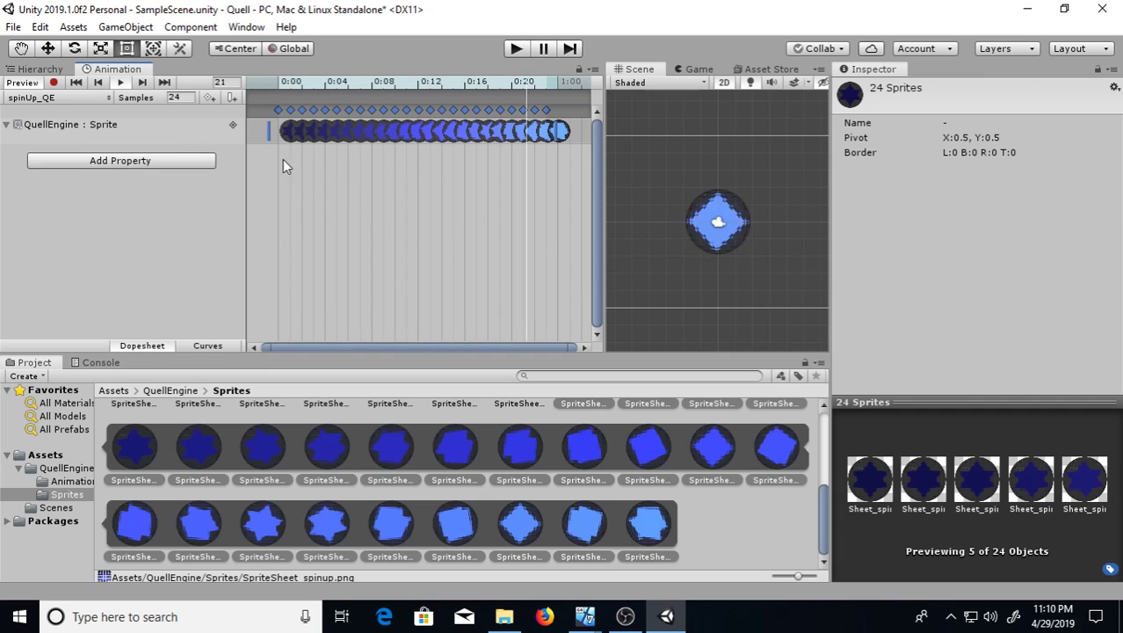
click(105, 102)
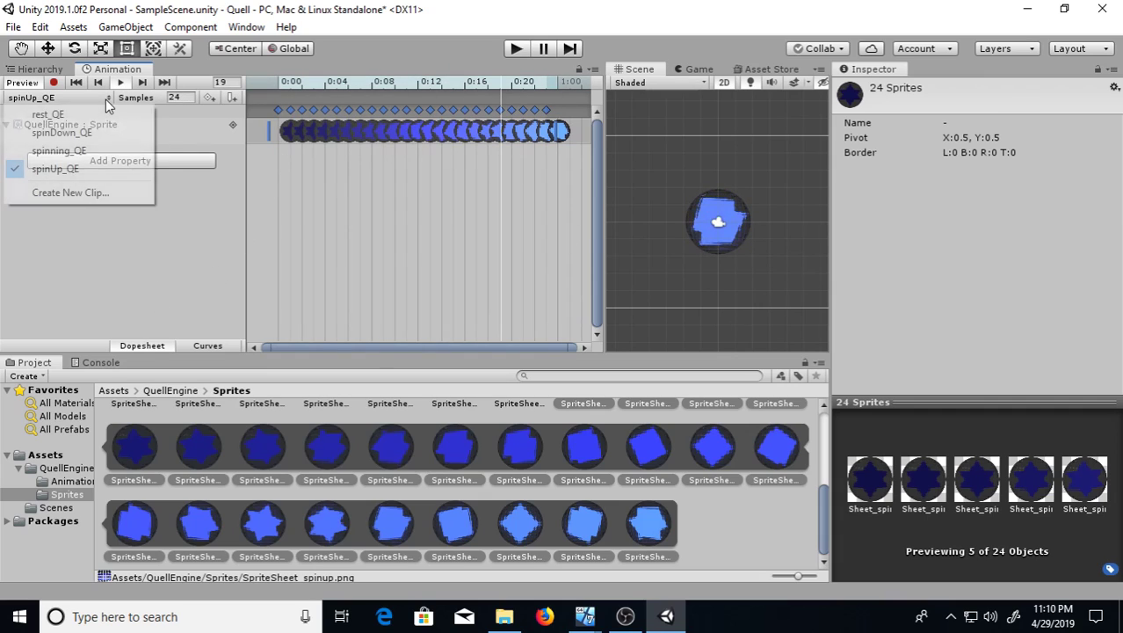
click(54, 150)
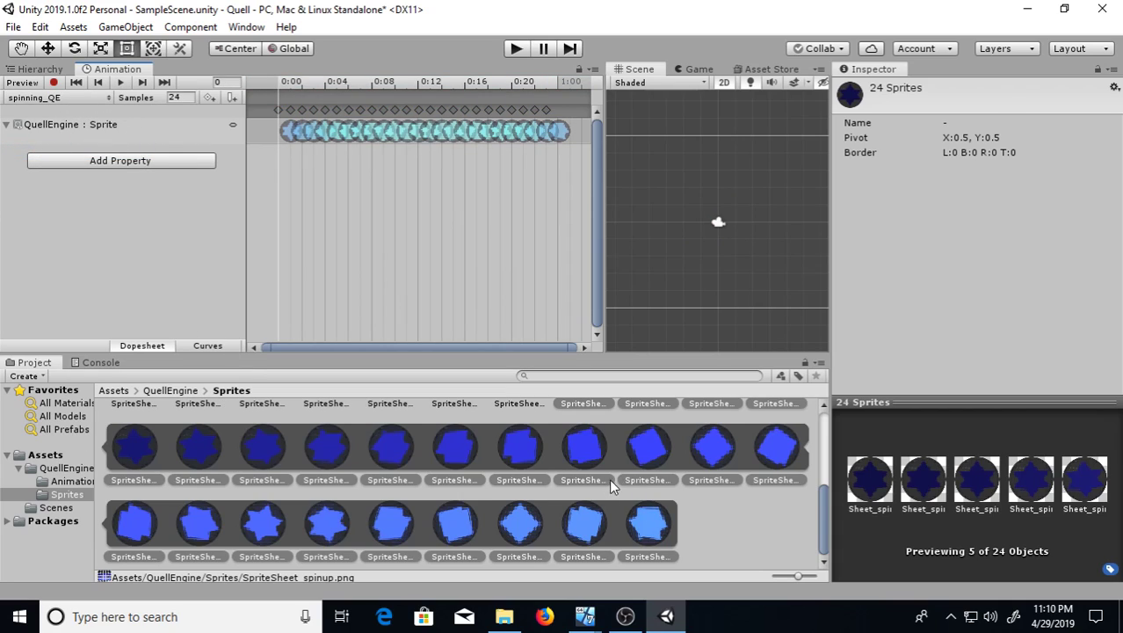
Step: Collapse the expanded sprite sheets and the rest sprite in the Sprites folder
scroll(607, 479, up, 1)
click(544, 518)
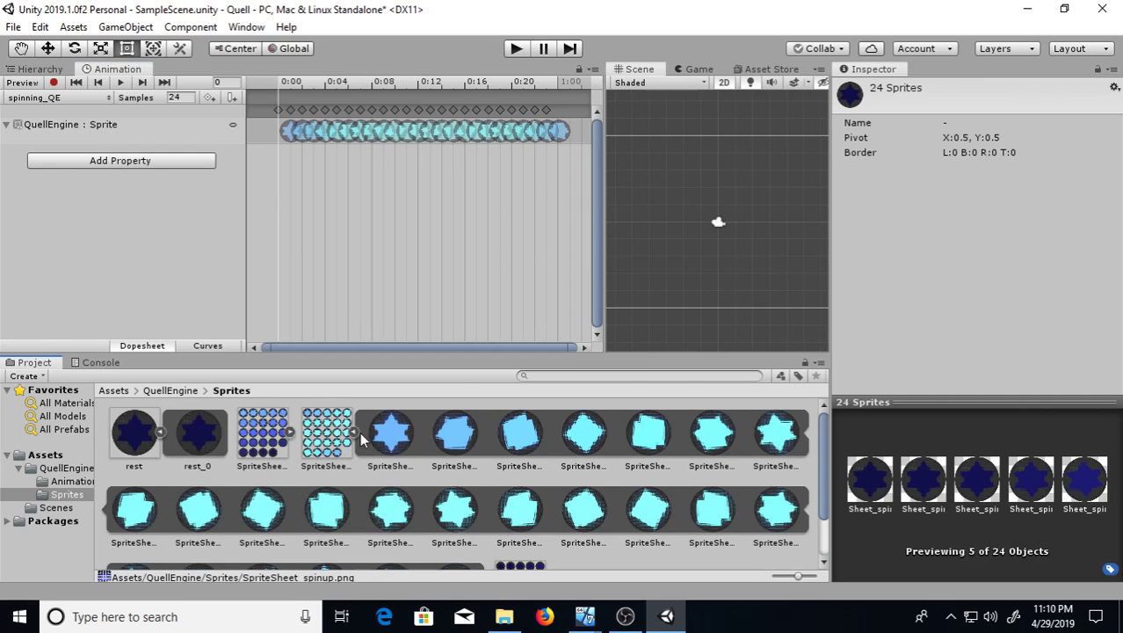
click(354, 431)
click(160, 431)
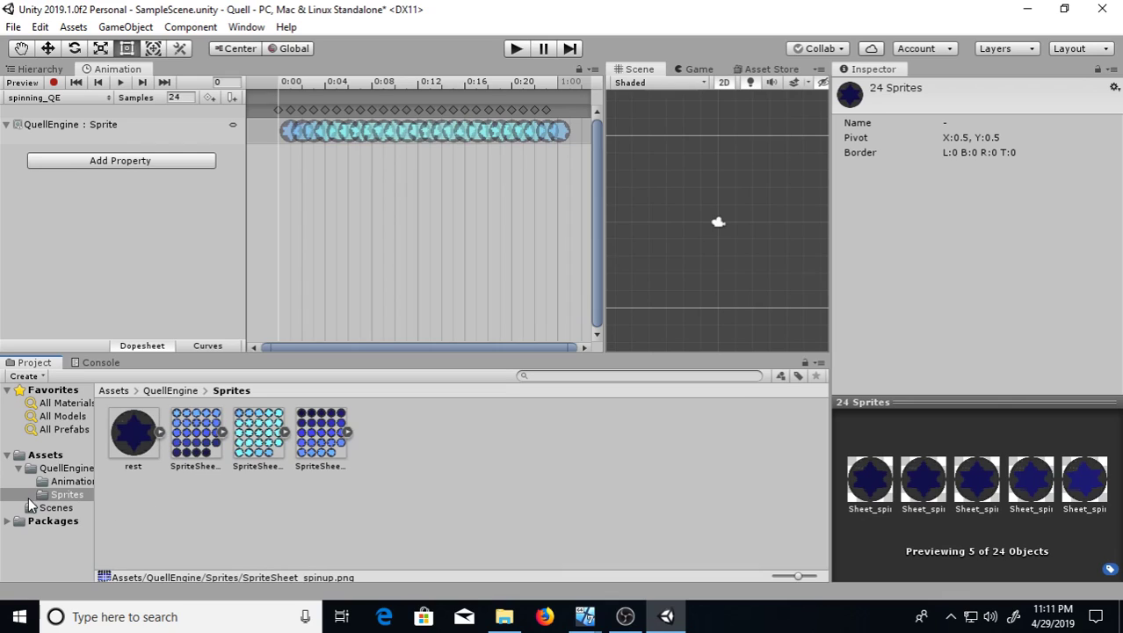
Step: Open the QuellEngine controller from the Animations folder and detach the Animator into a maximized window
click(70, 482)
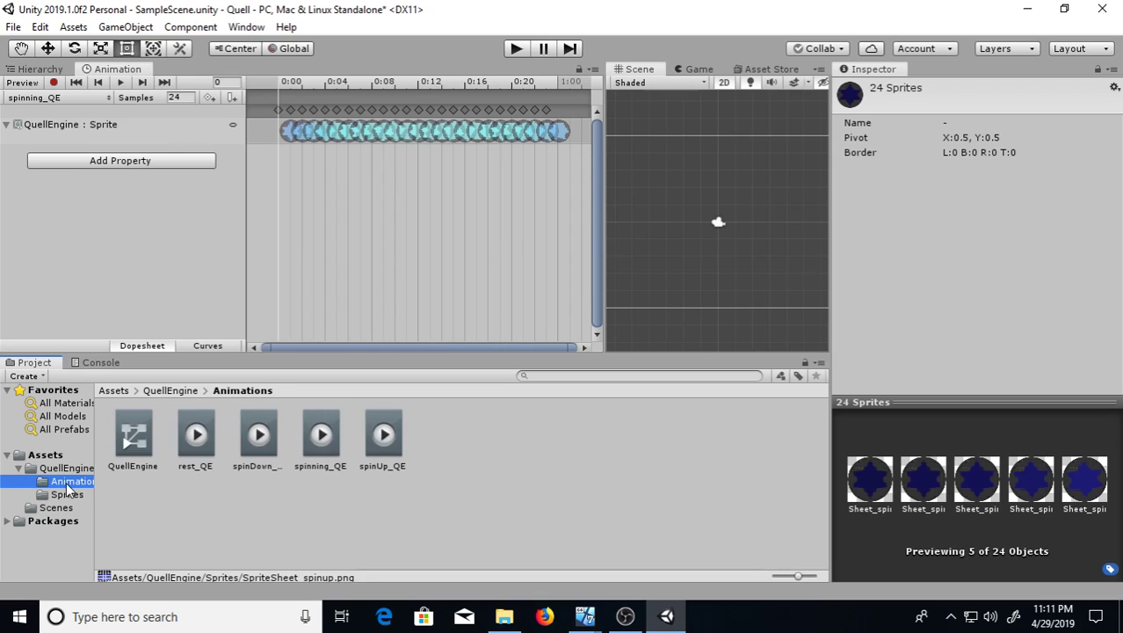
double_click(137, 433)
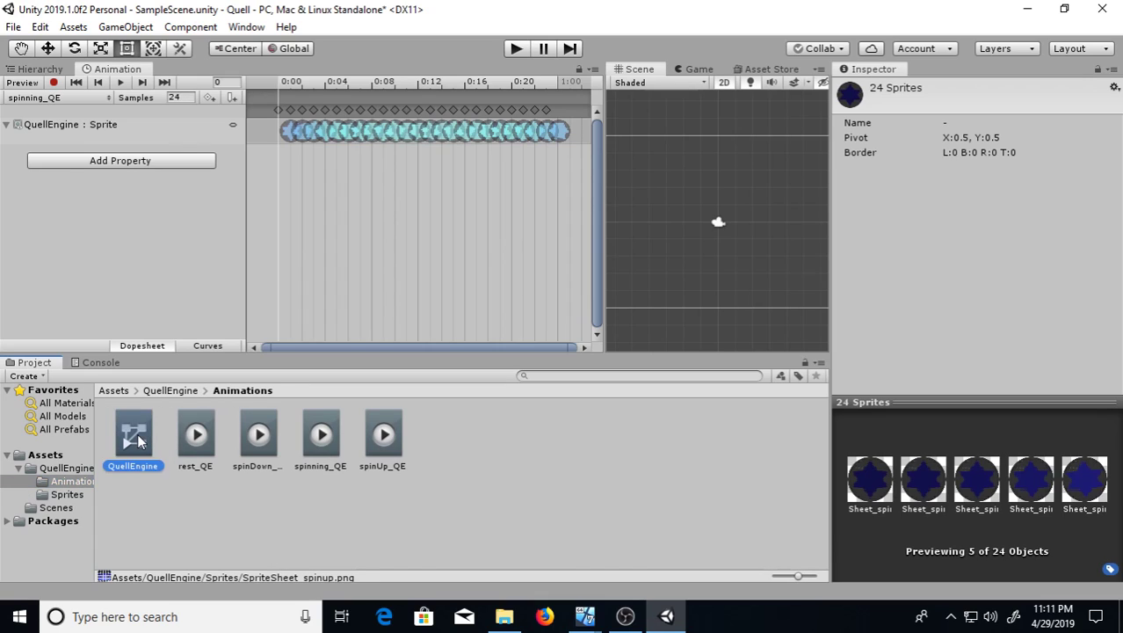
drag(603, 185, 327, 186)
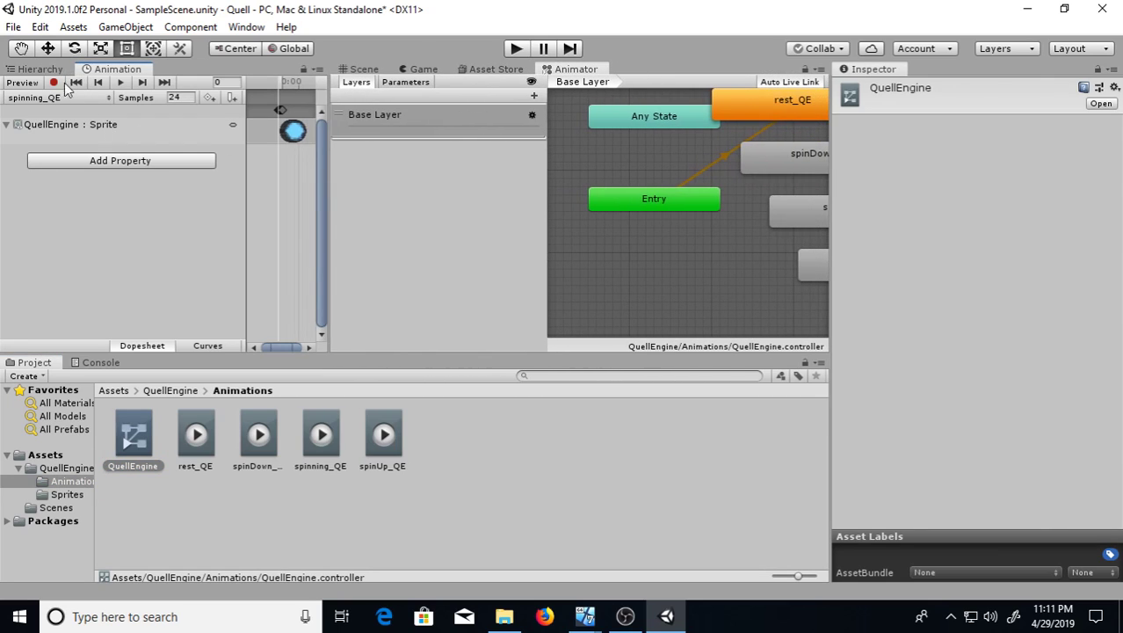
drag(568, 77, 552, 455)
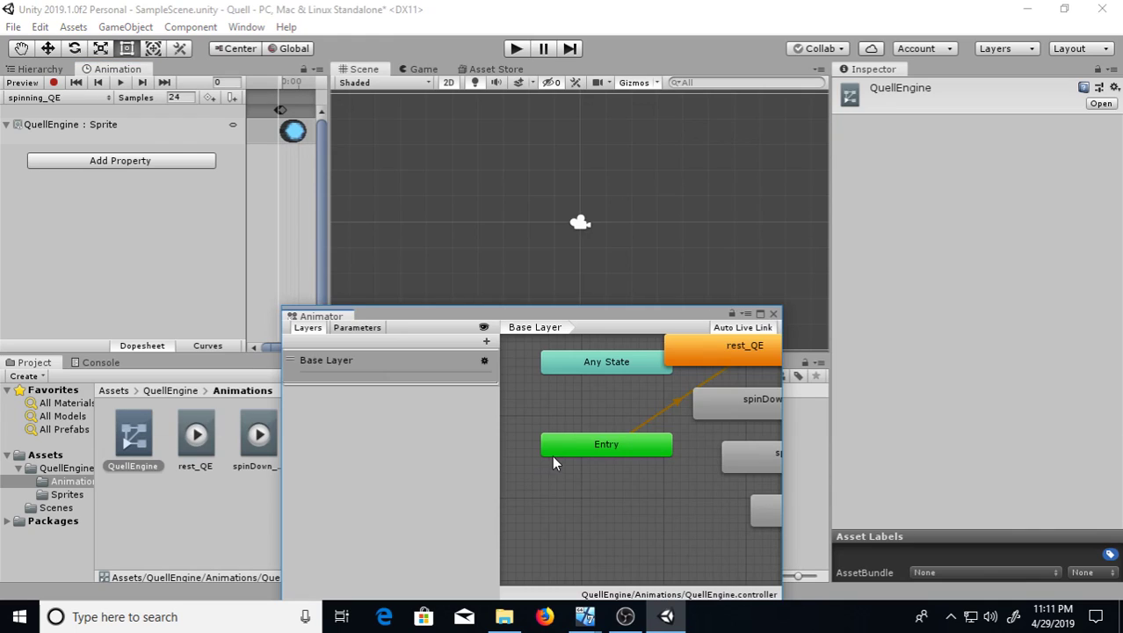
click(761, 313)
Step: Place the Exit node below Entry and spread the rest_QE, spinDown_QE, spinUp_QE and spinning_QE states apart in the graph
drag(615, 48, 919, 368)
drag(1088, 130, 476, 221)
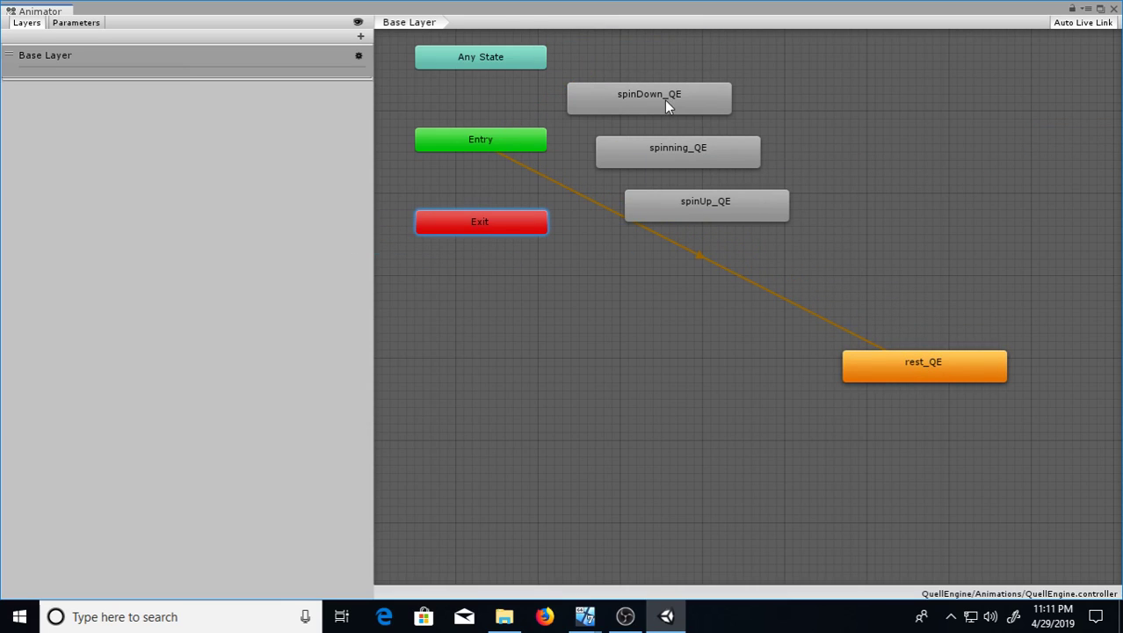
drag(891, 377, 833, 124)
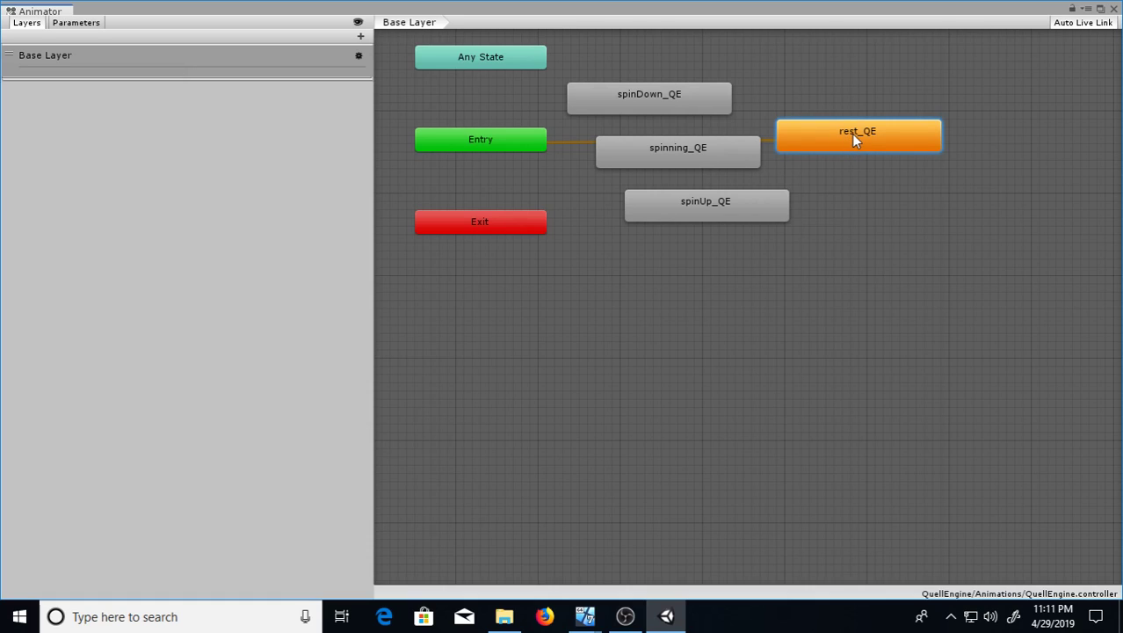
drag(723, 97, 946, 278)
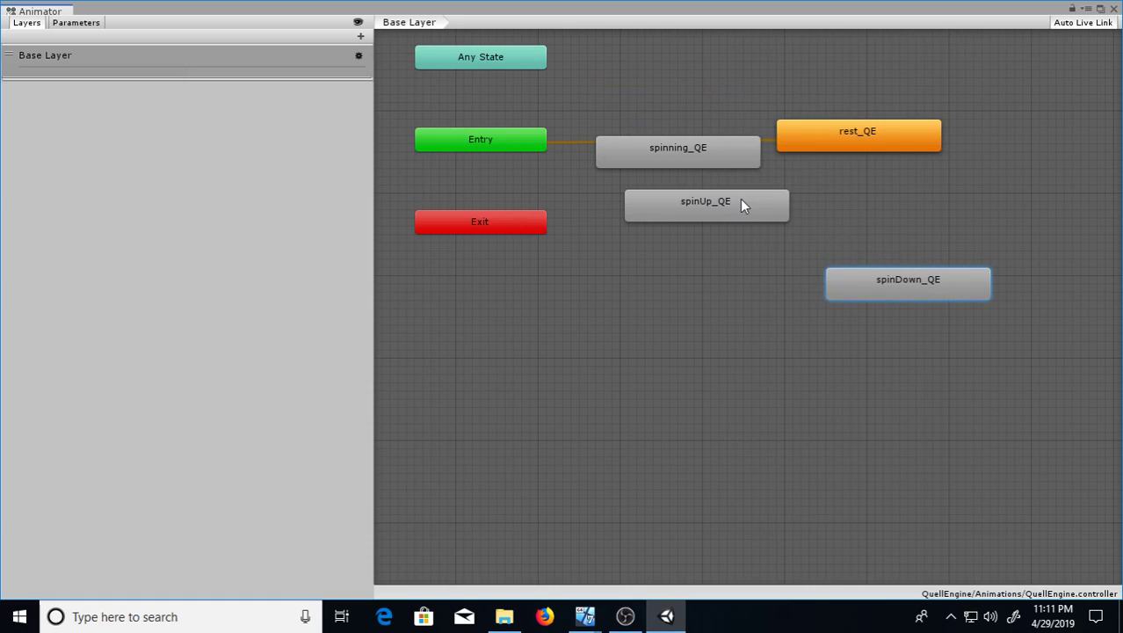
drag(742, 205, 661, 316)
drag(664, 164, 849, 409)
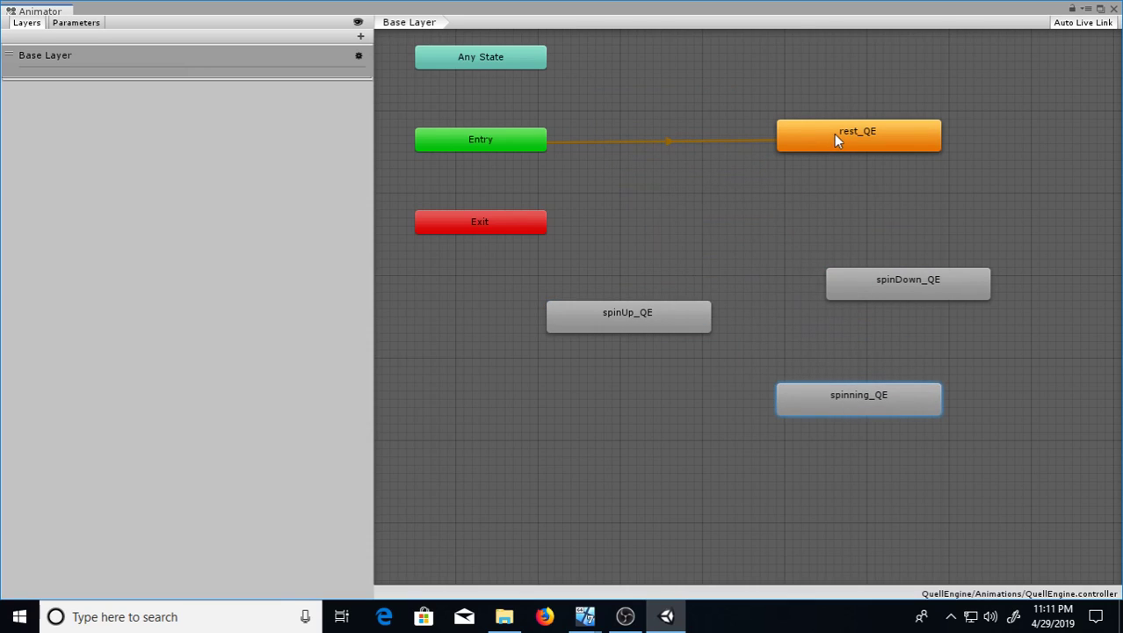
Step: Set spinUp_QE as the layer default state and make rest_QE the default again
right_click(660, 319)
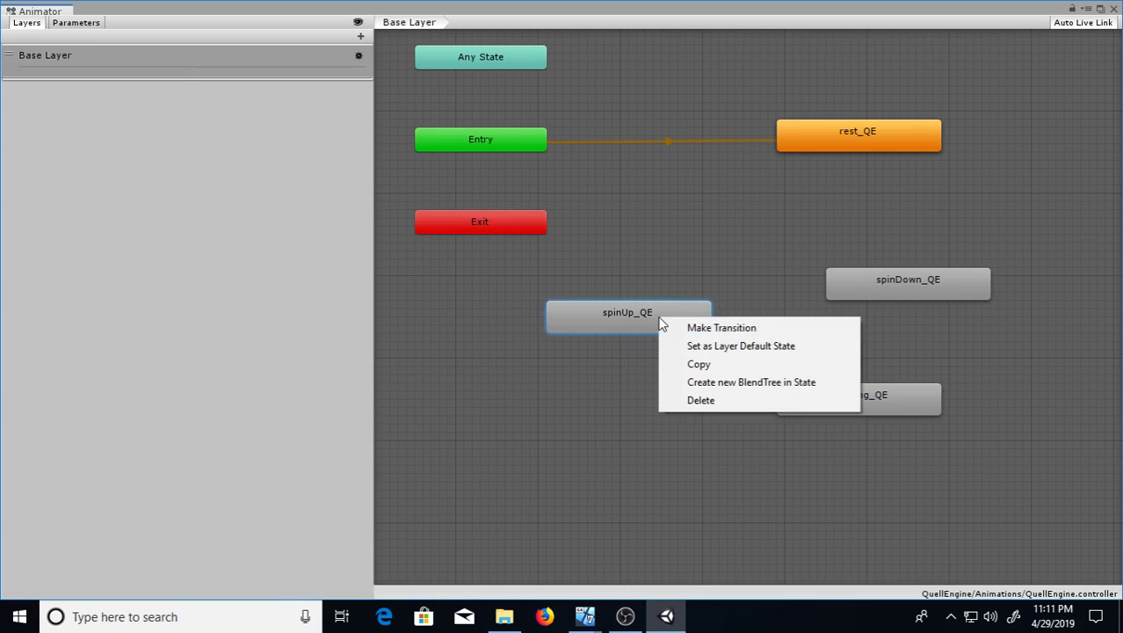
click(712, 351)
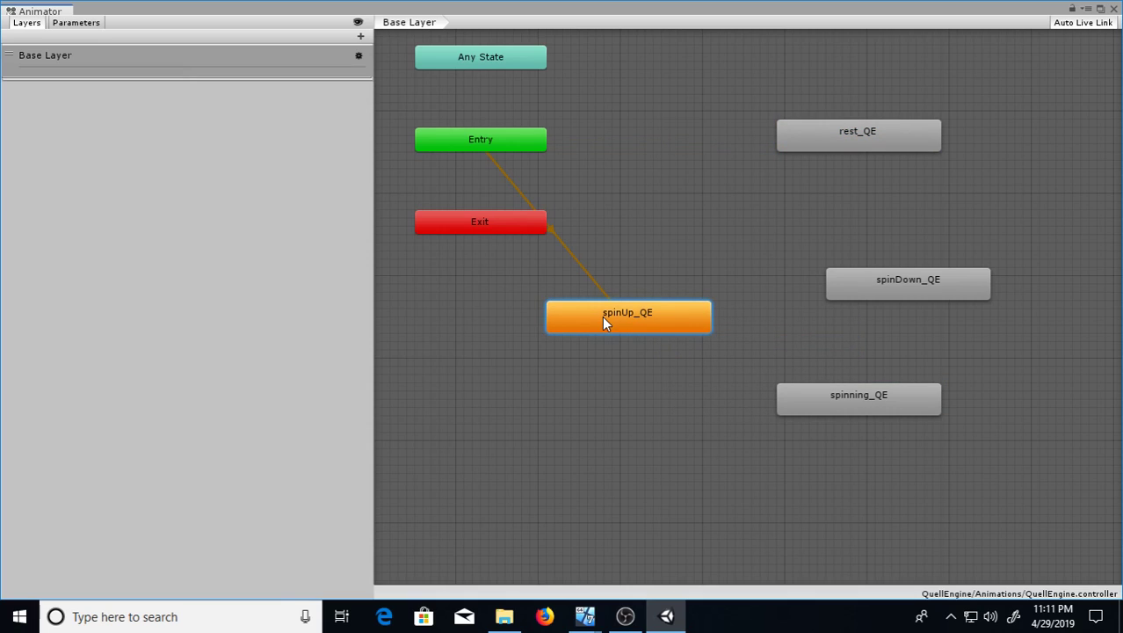
right_click(881, 136)
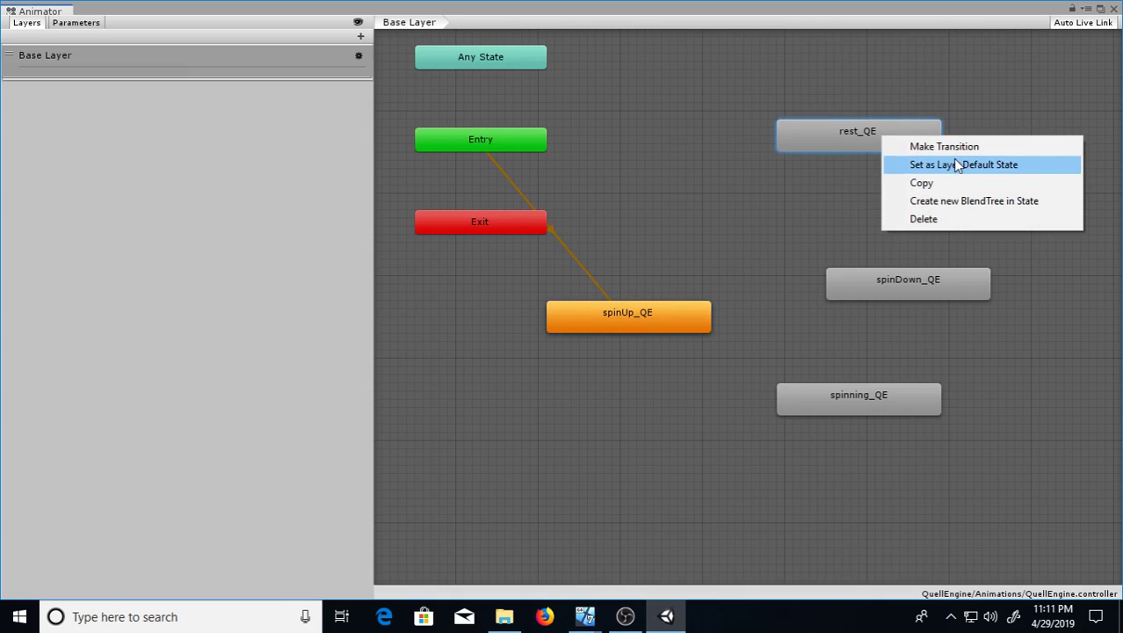
click(956, 163)
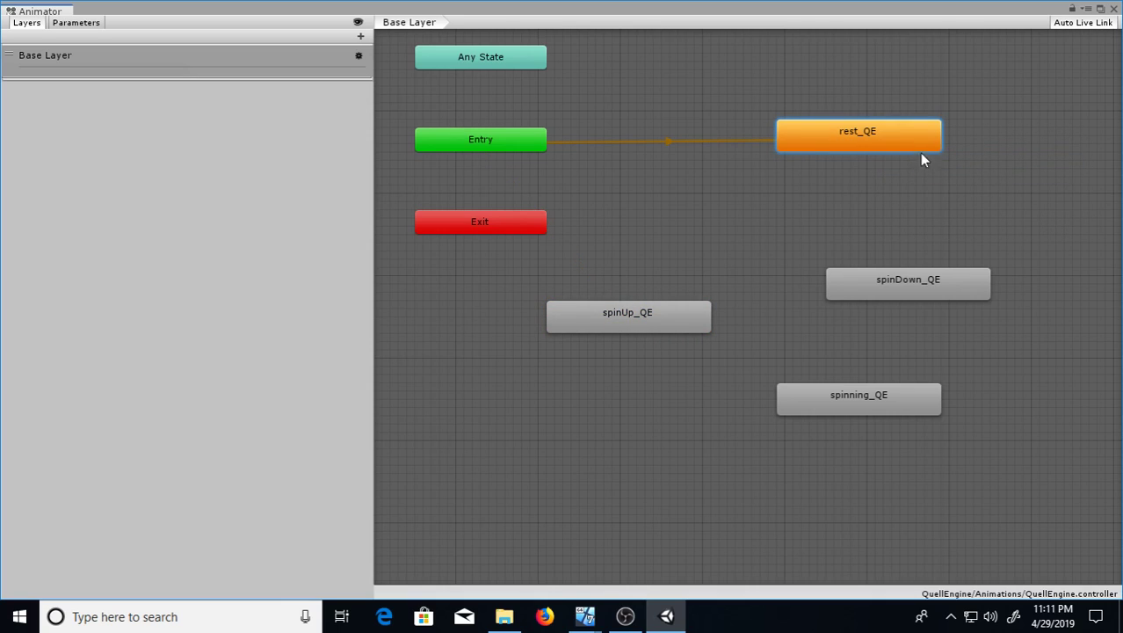
Step: Arrange the four states in a diamond with rest_QE above, spinUp_QE and spinDown_QE on either side, and spinning_QE below
drag(897, 132, 820, 164)
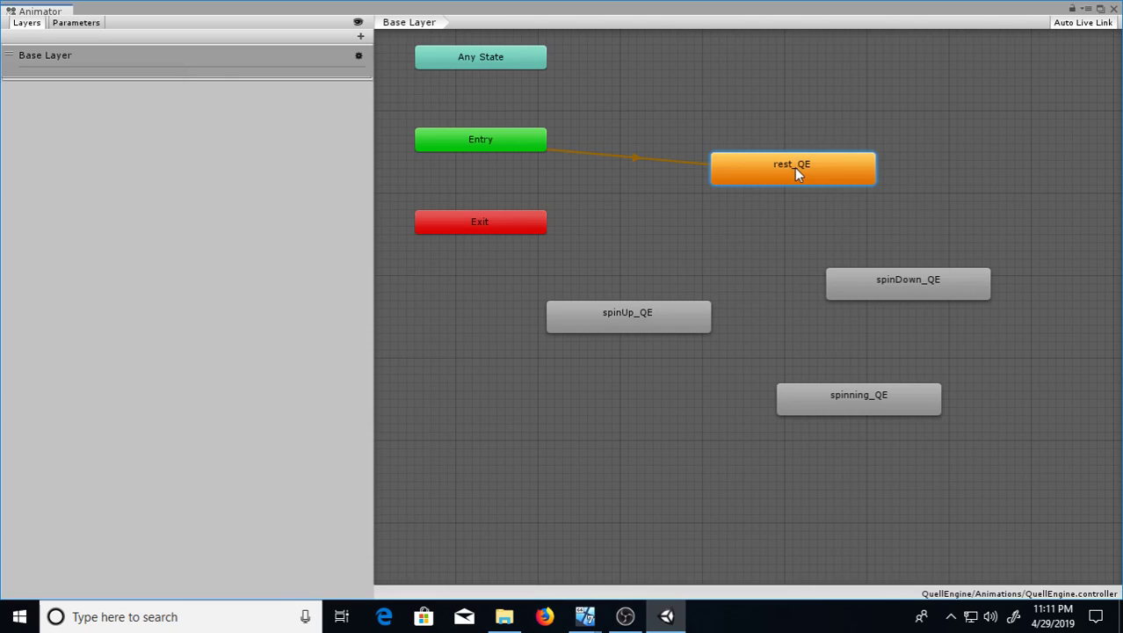
drag(651, 314, 697, 282)
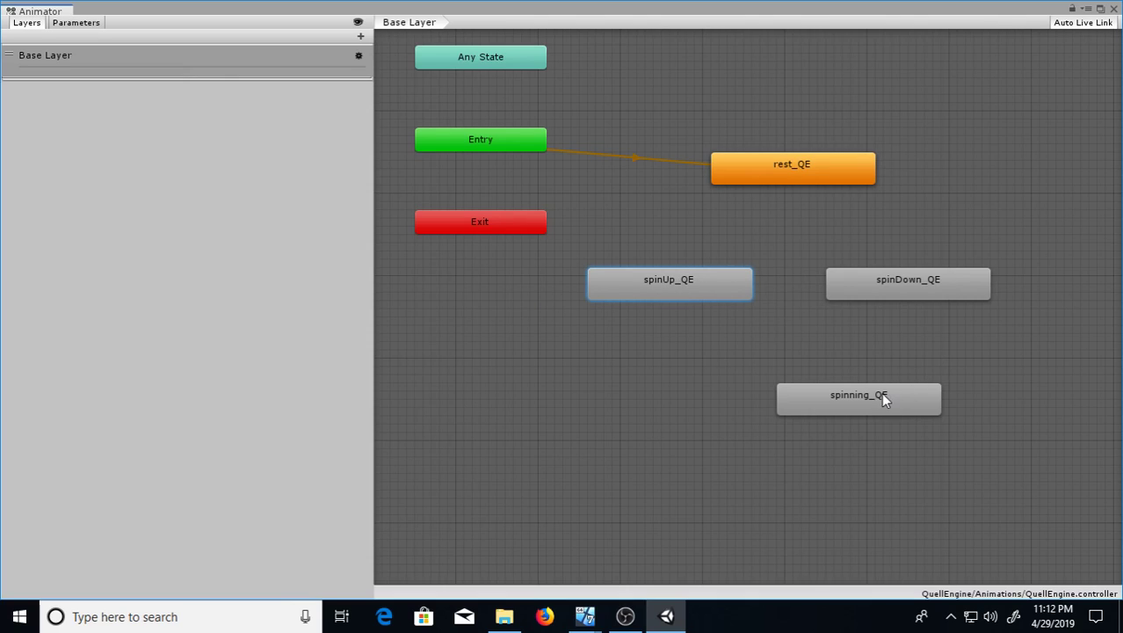
drag(842, 403, 782, 409)
drag(905, 279, 921, 283)
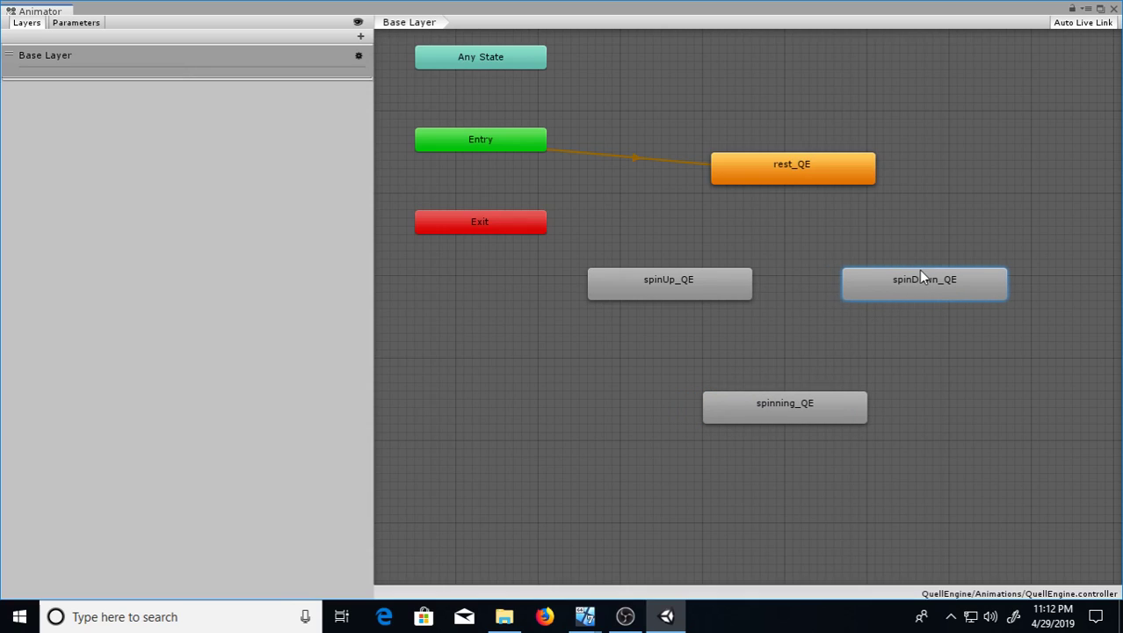
Step: Create a transition from the rest_QE state to the spinUp_QE state
right_click(796, 176)
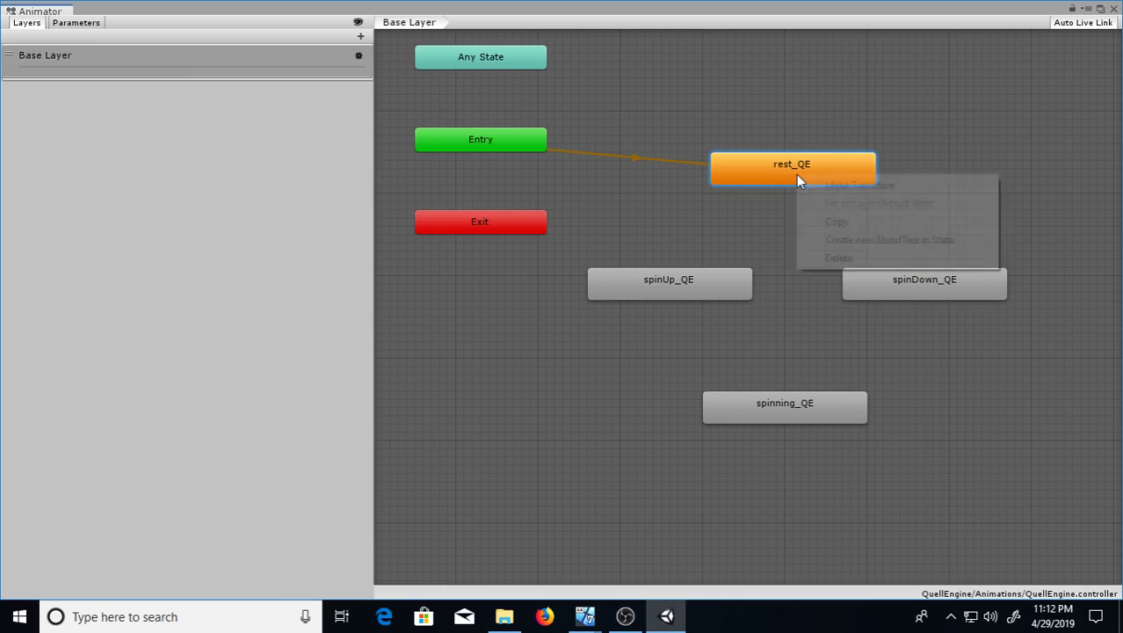
click(865, 188)
click(693, 278)
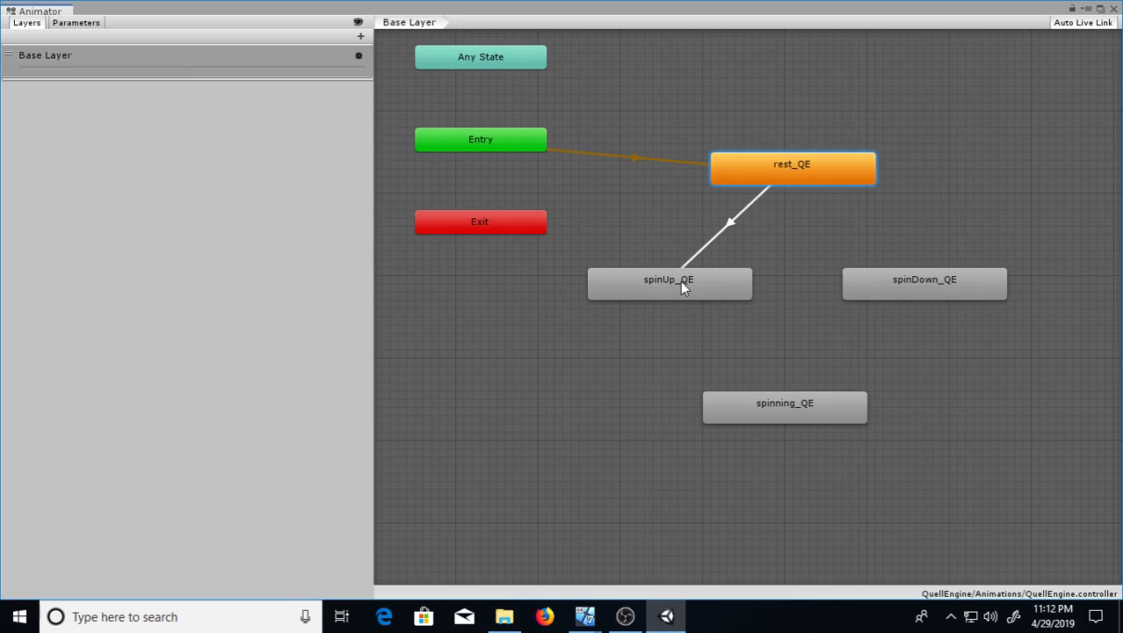
Step: Create transitions from the spinUp_QE state to spinning_QE and from spinning_QE to spinDown_QE
right_click(668, 284)
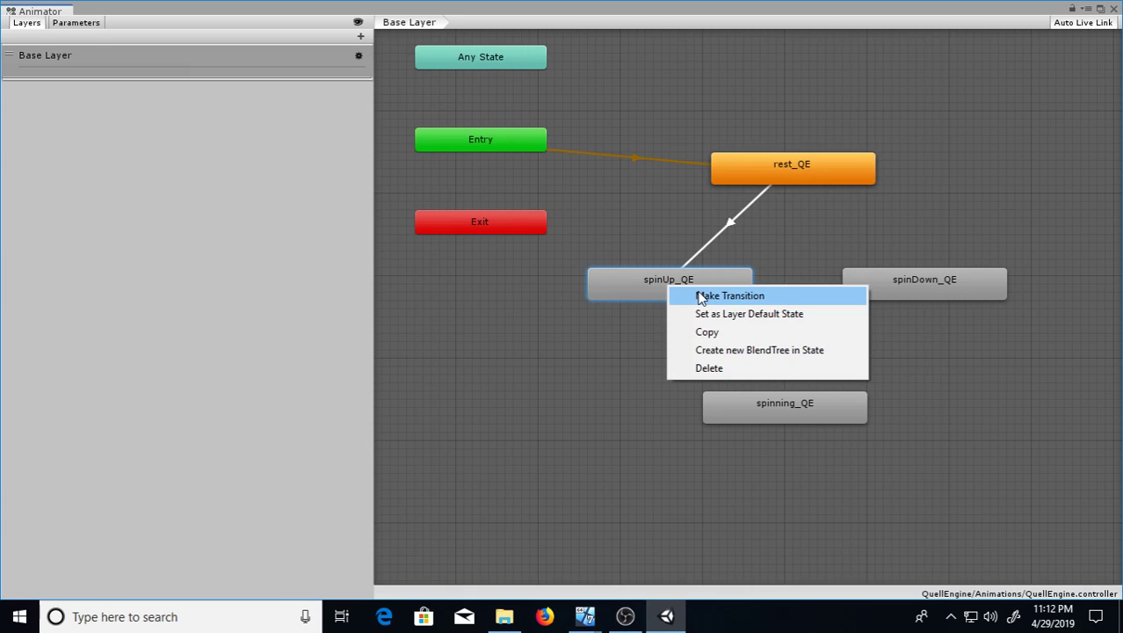
click(701, 296)
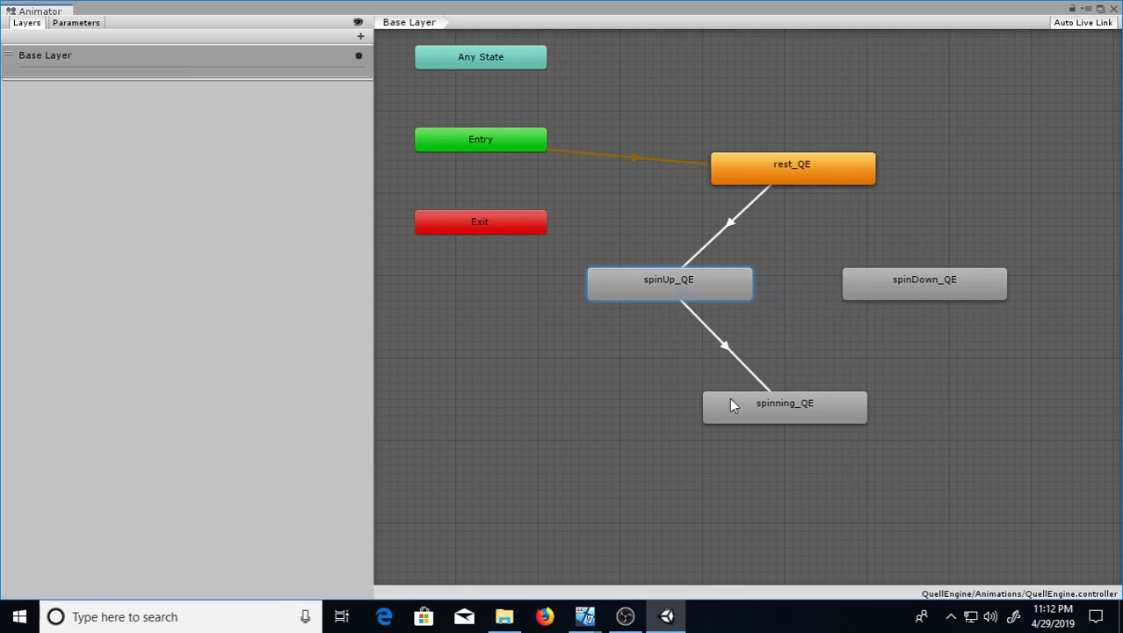
click(791, 403)
right_click(792, 404)
click(858, 410)
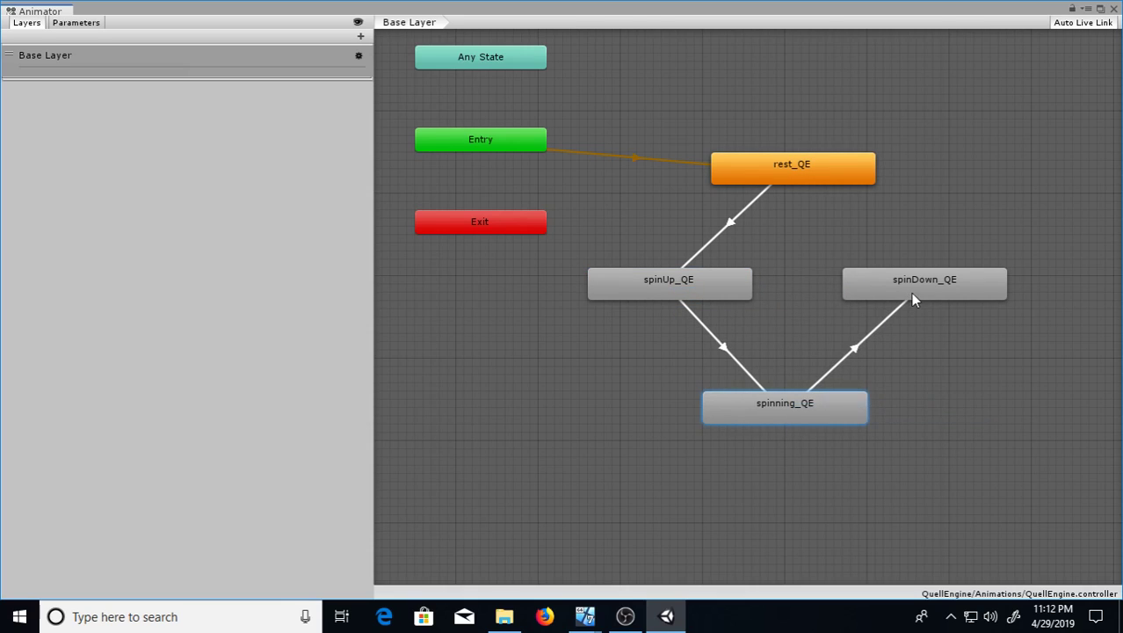
click(912, 298)
Step: Create transitions from the spinDown_QE state to rest_QE and from spinUp_QE to spinDown_QE
right_click(938, 290)
click(949, 300)
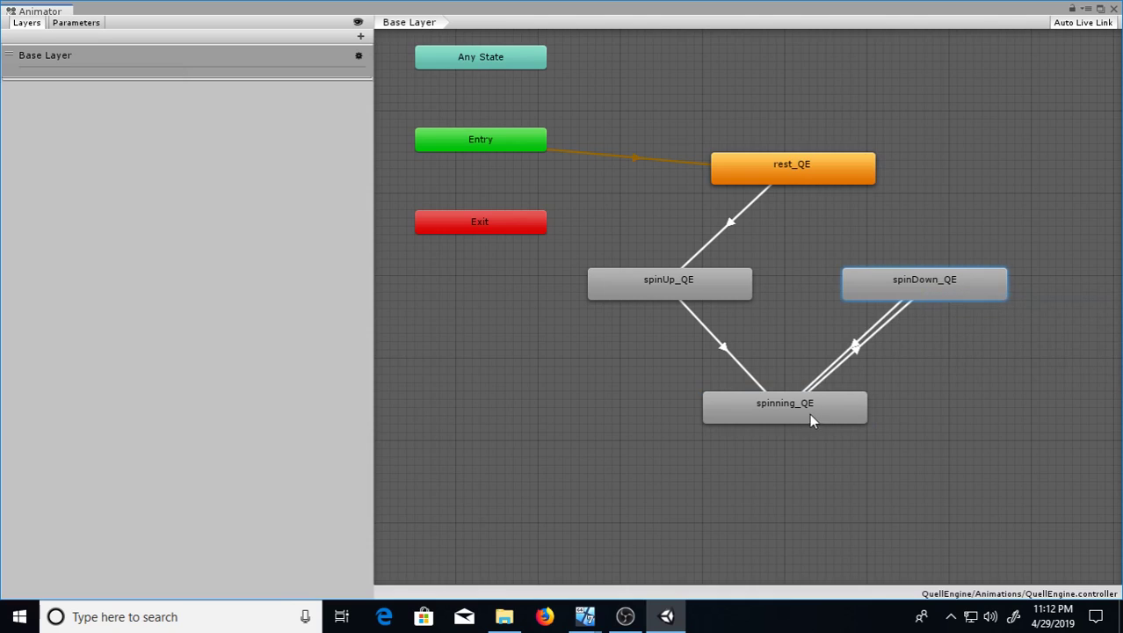
click(815, 166)
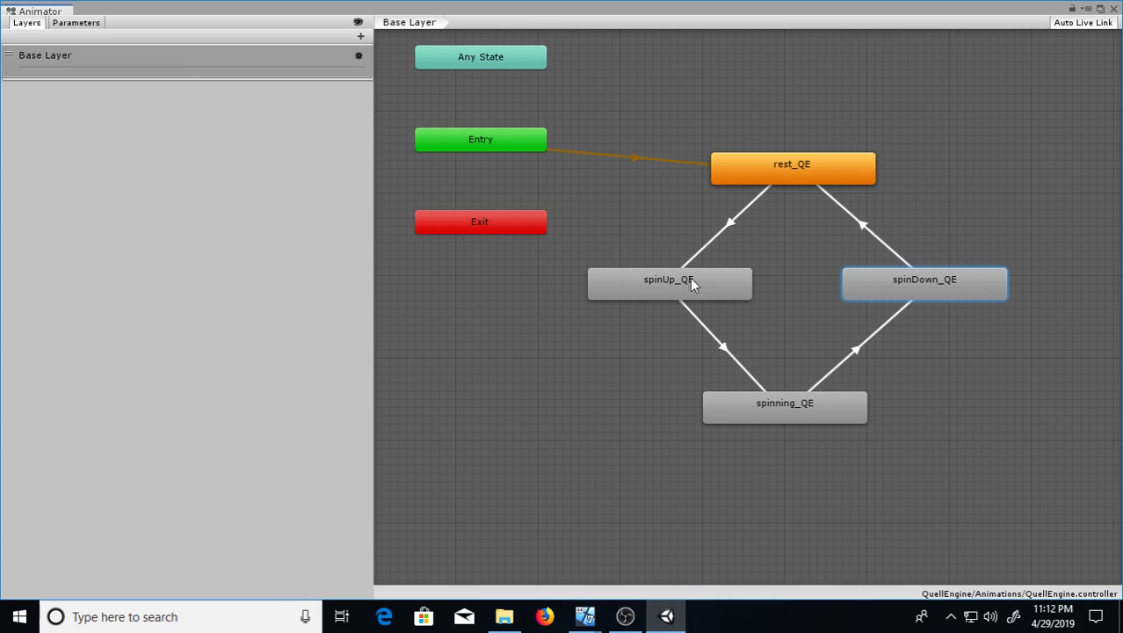
right_click(741, 289)
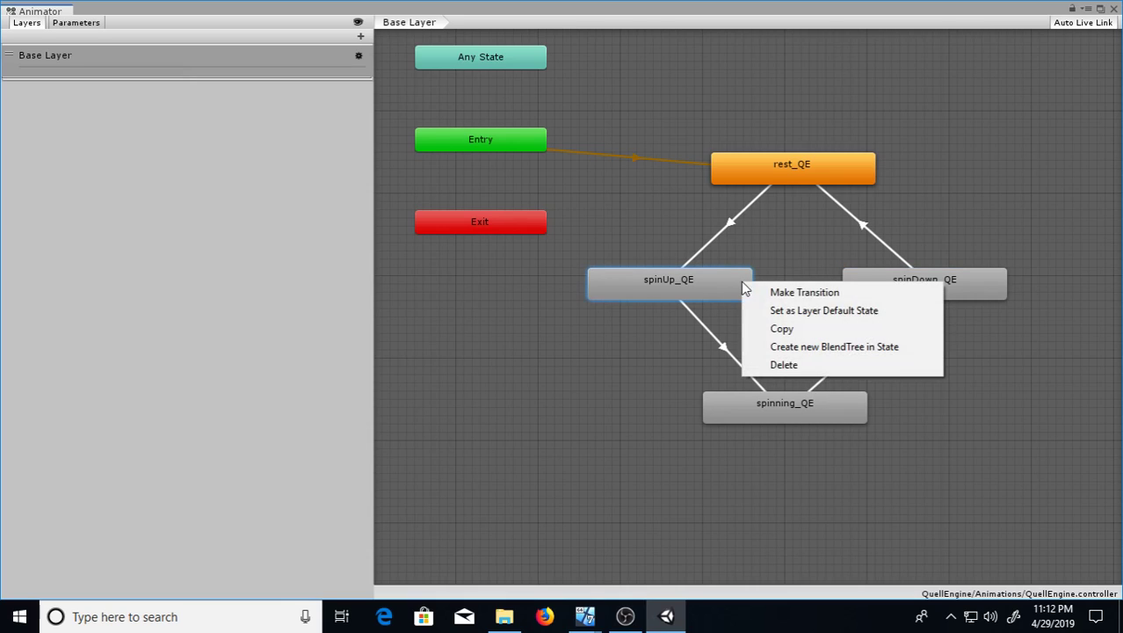
click(770, 291)
click(848, 280)
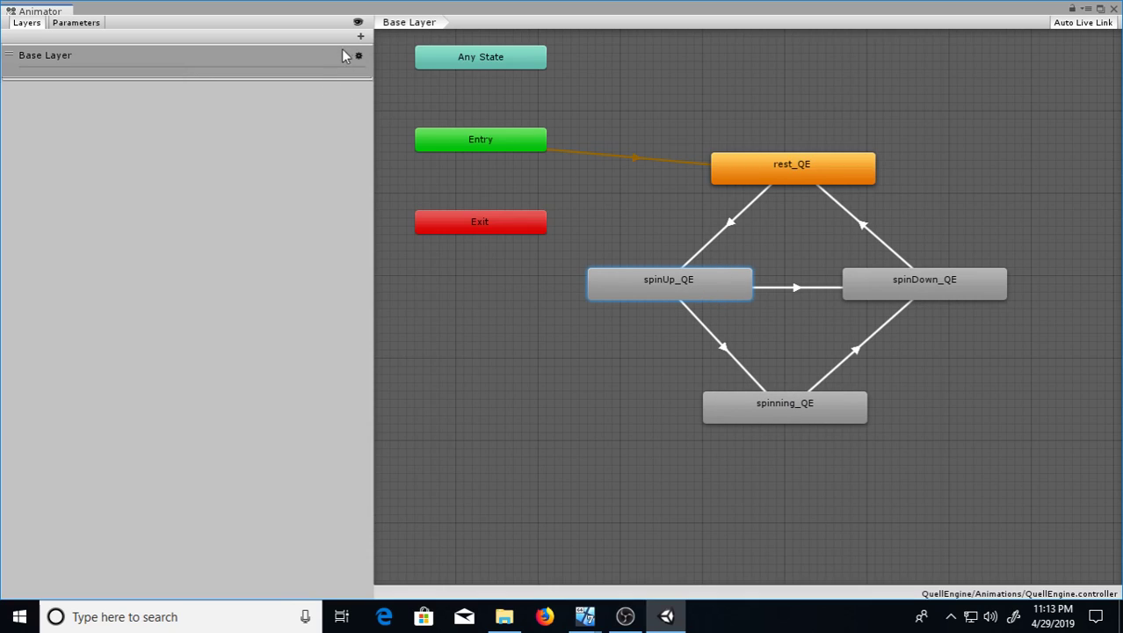
Step: Add a Bool parameter named QuellEngineOn to the animator controller and keep its default value off
click(84, 23)
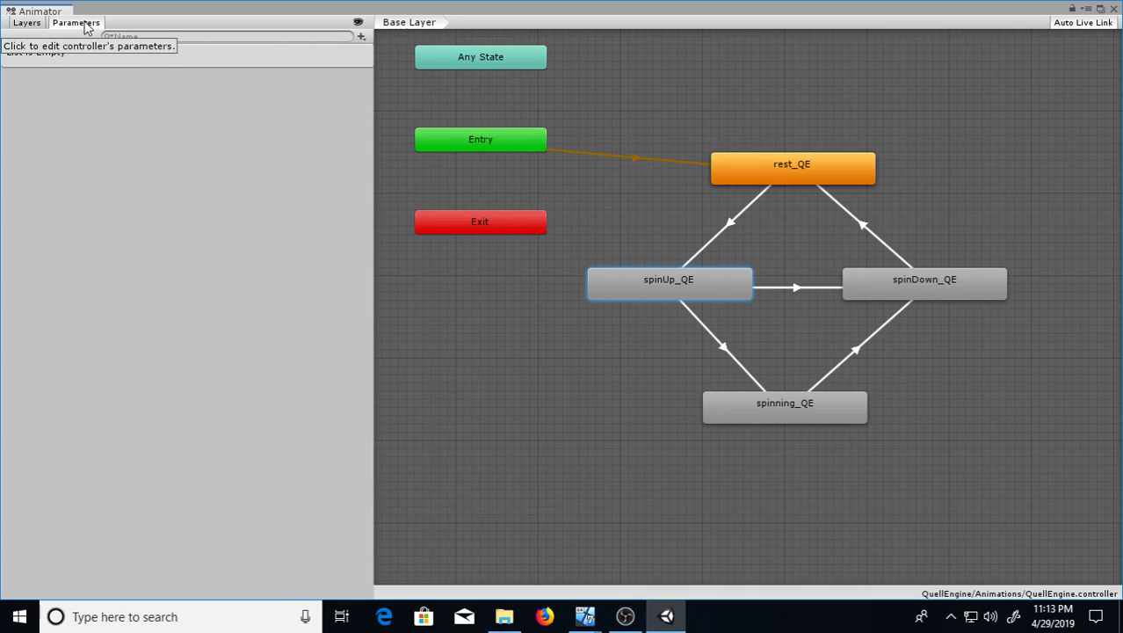
click(361, 36)
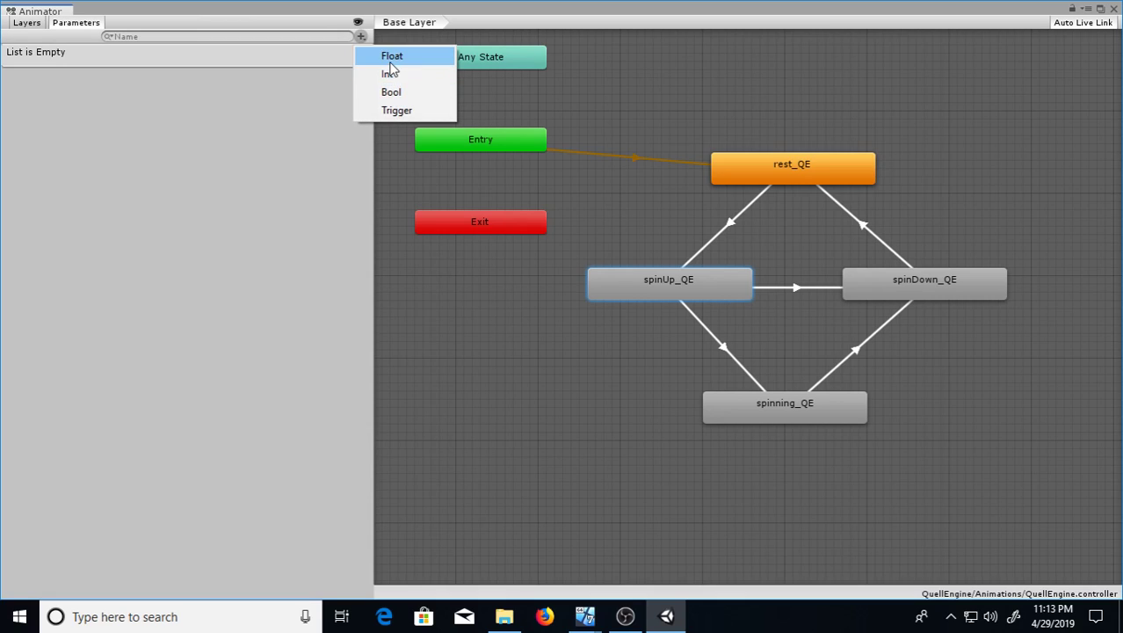
click(391, 92)
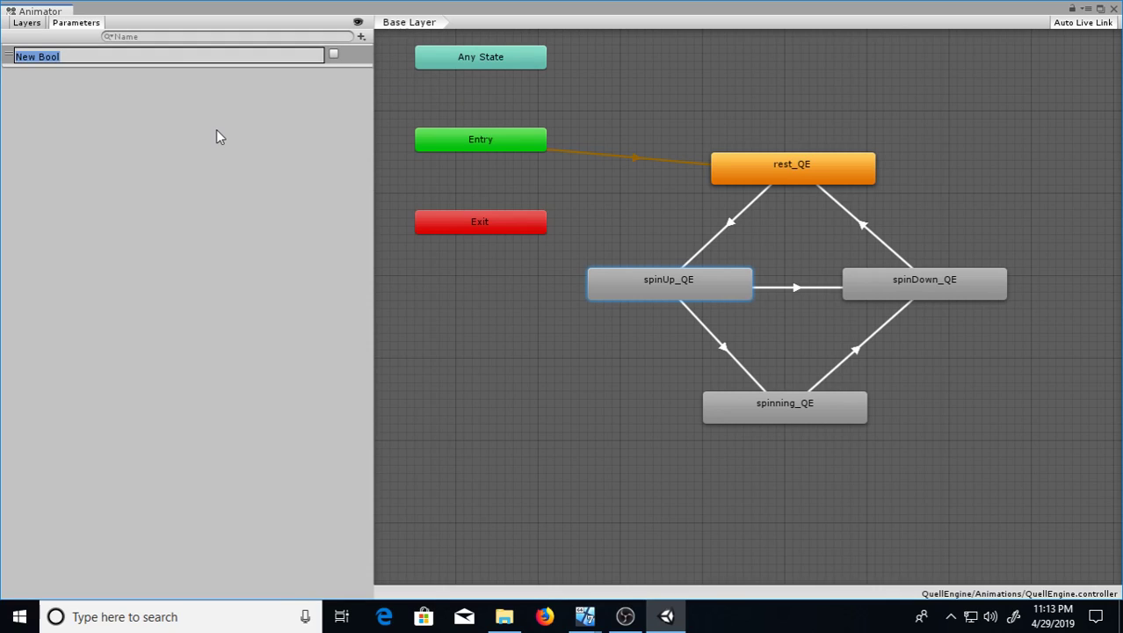
text(QuellEngineOn)
key(Return)
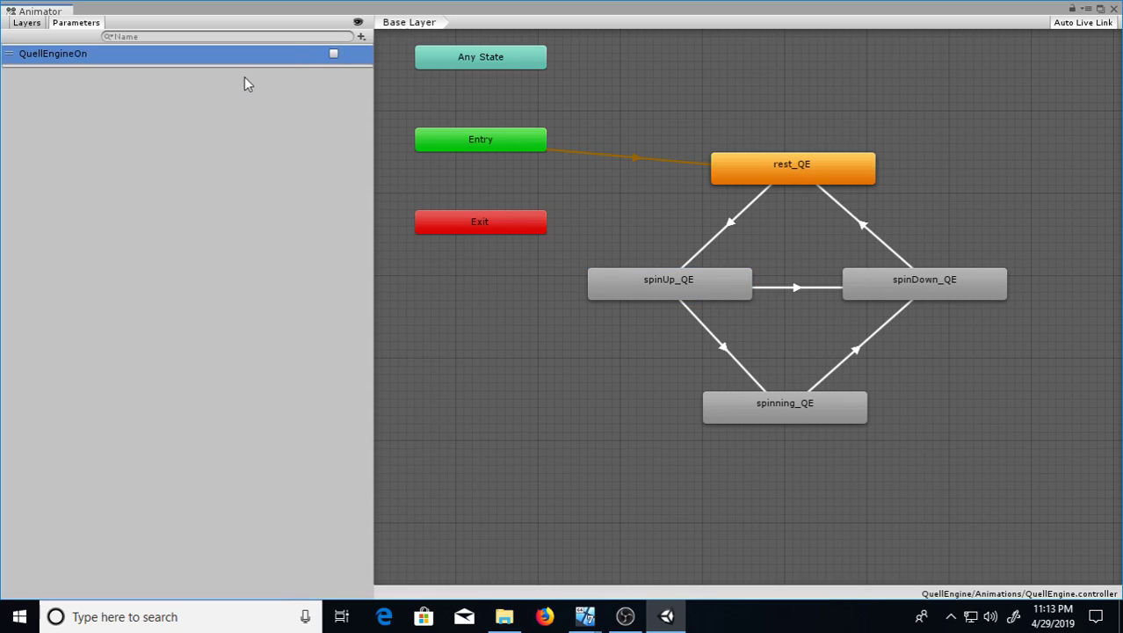
click(334, 55)
click(334, 53)
click(334, 54)
Step: Dock the Animator window beside the Hierarchy and Animation windows and widen it so all four states fit in view
drag(928, 2, 849, 125)
drag(57, 141, 180, 74)
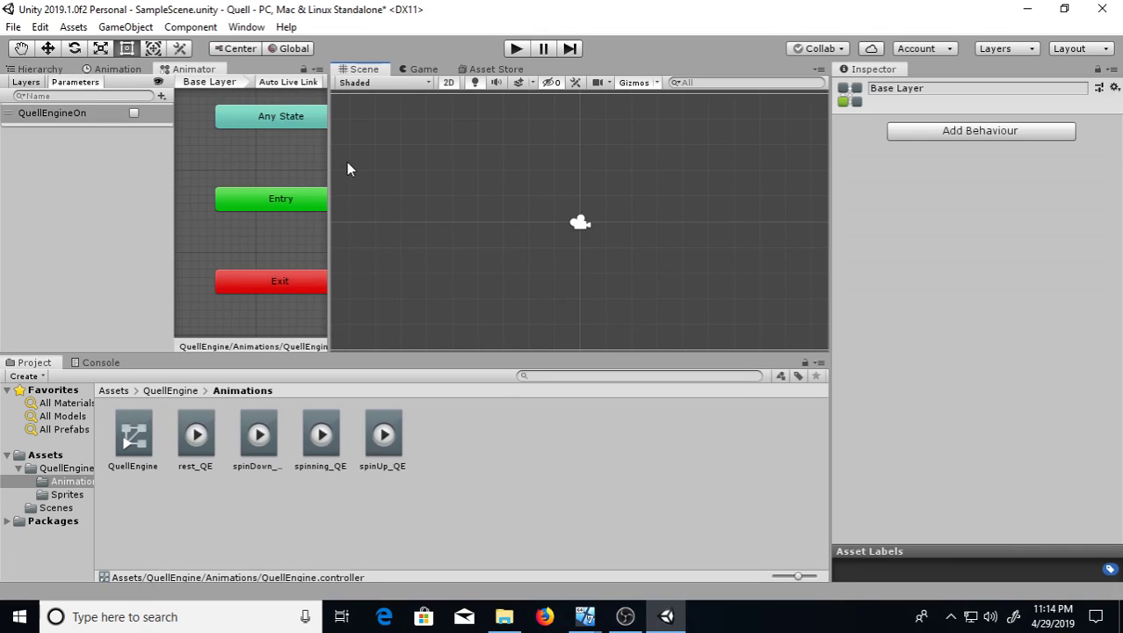
drag(329, 159, 664, 191)
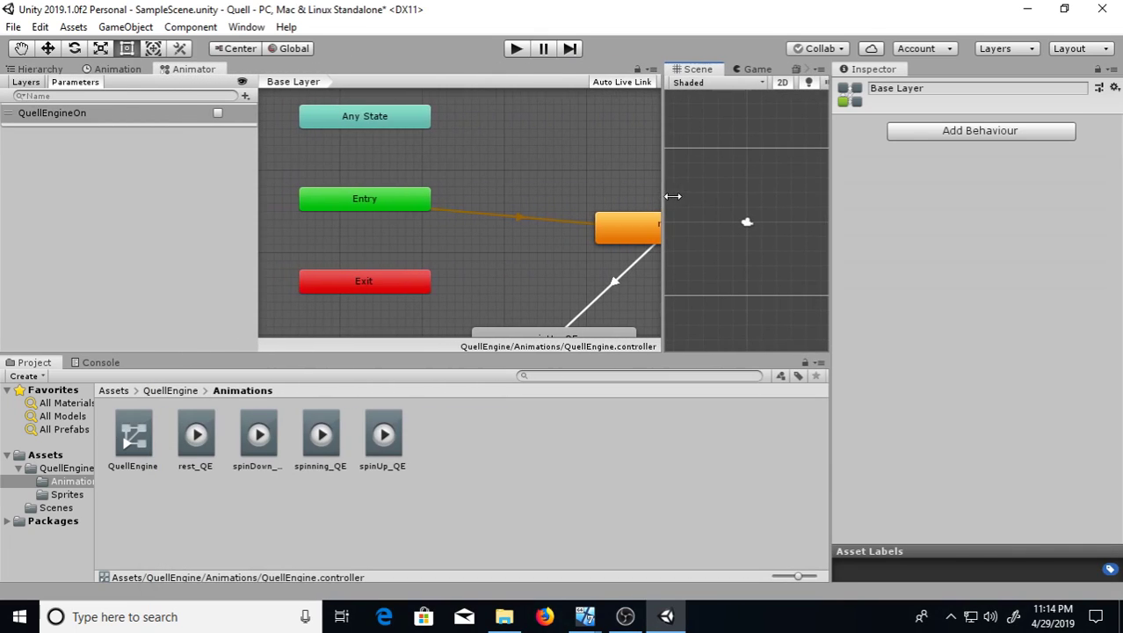
middle_drag(539, 160, 387, 127)
scroll(391, 128, down, 5)
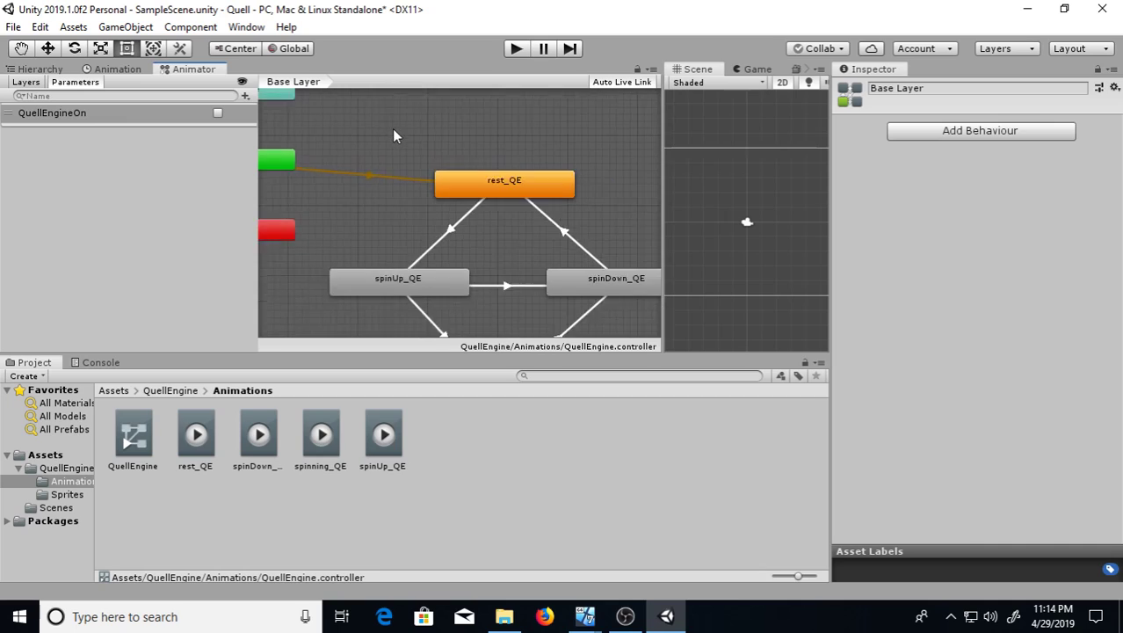
middle_drag(529, 157, 552, 134)
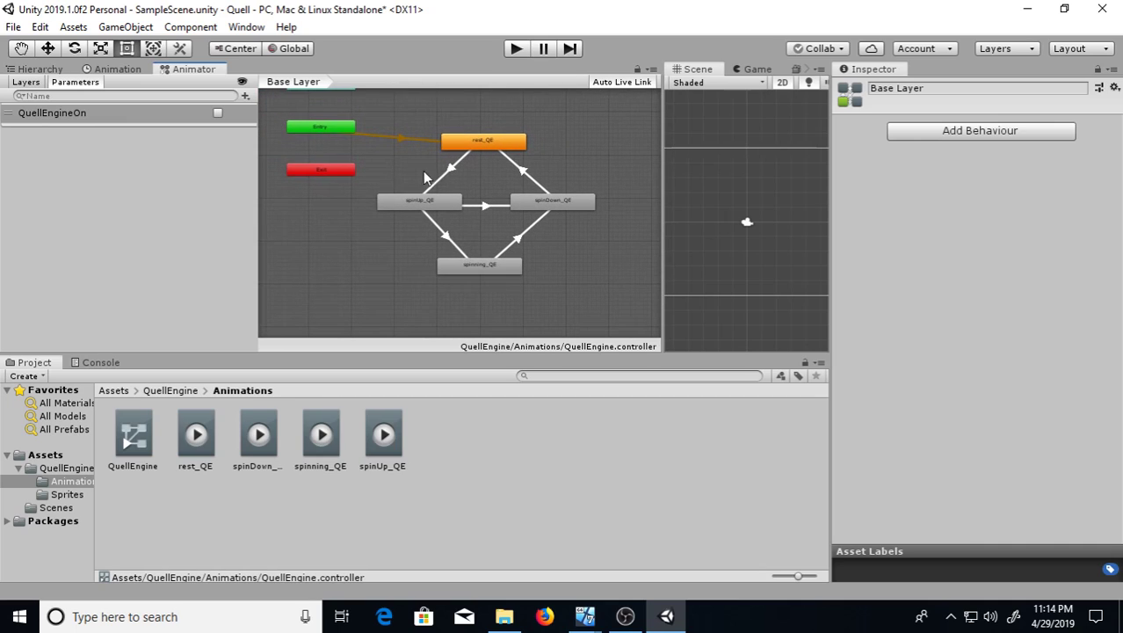
Step: Widen the Inspector and add the condition QuellEngineOn true to the rest_QE to spinUp_QE transition
click(449, 170)
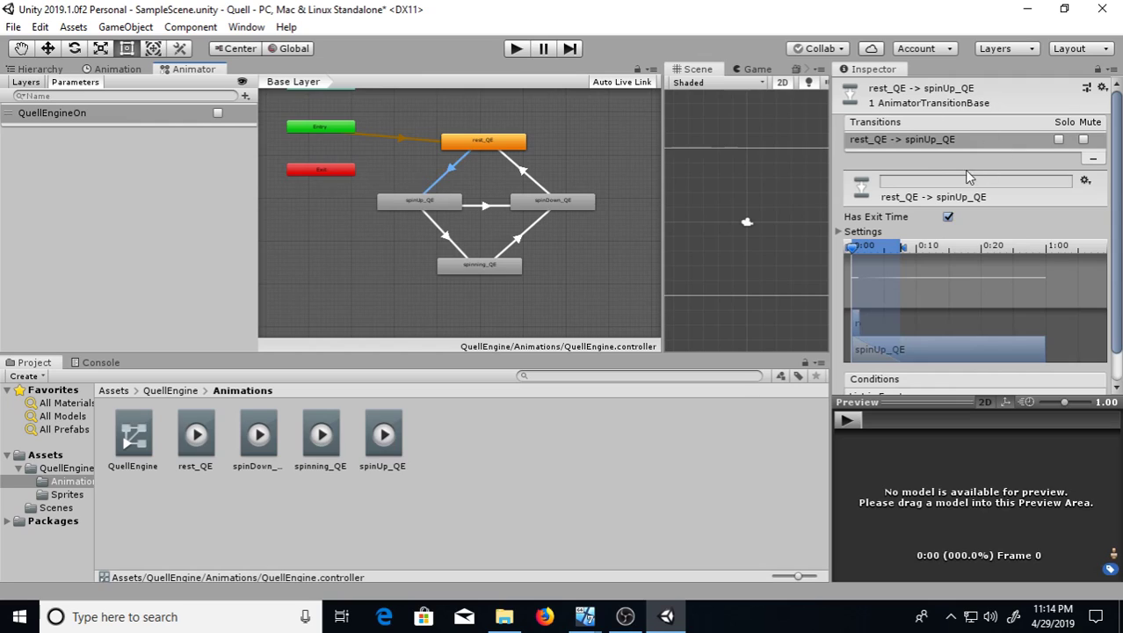
drag(834, 160, 762, 160)
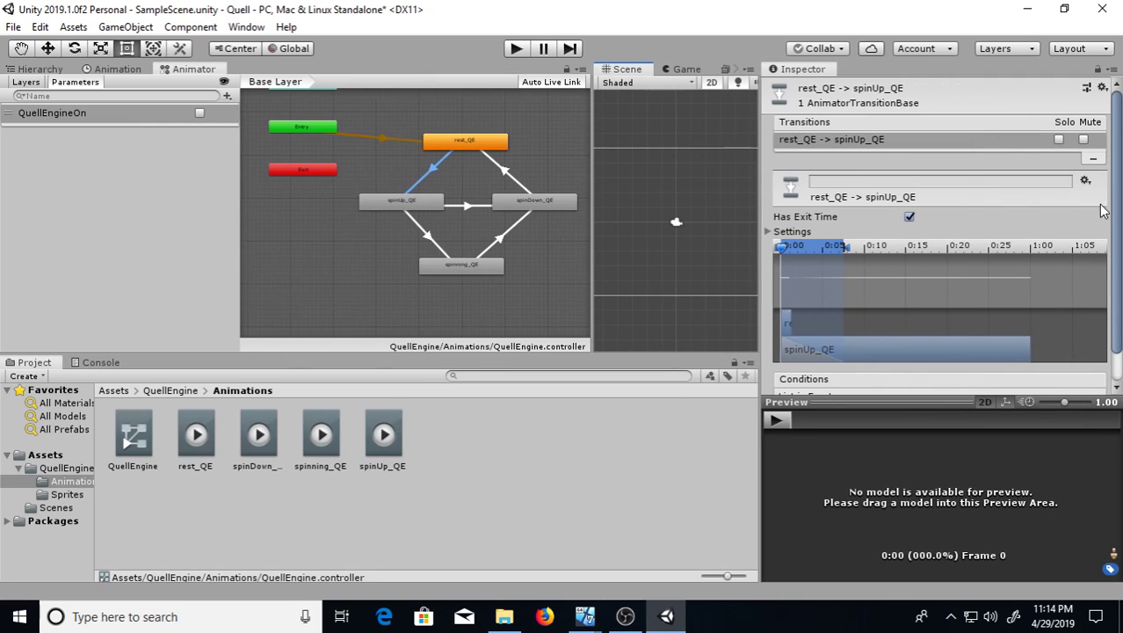
scroll(1120, 211, down, 1)
drag(1119, 211, 1119, 237)
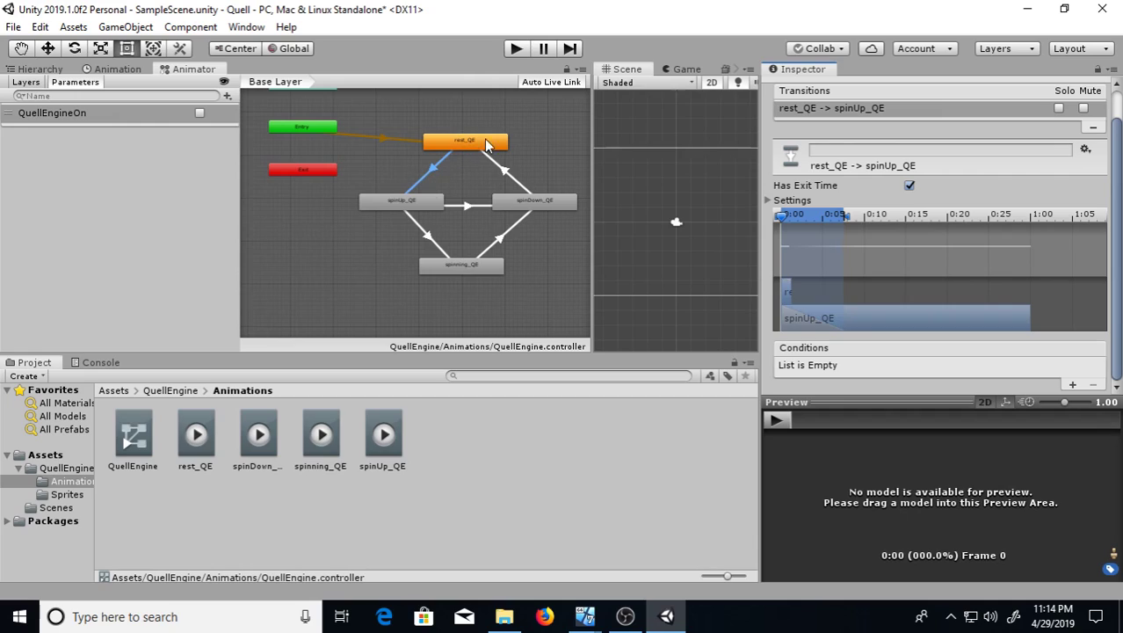
click(1073, 386)
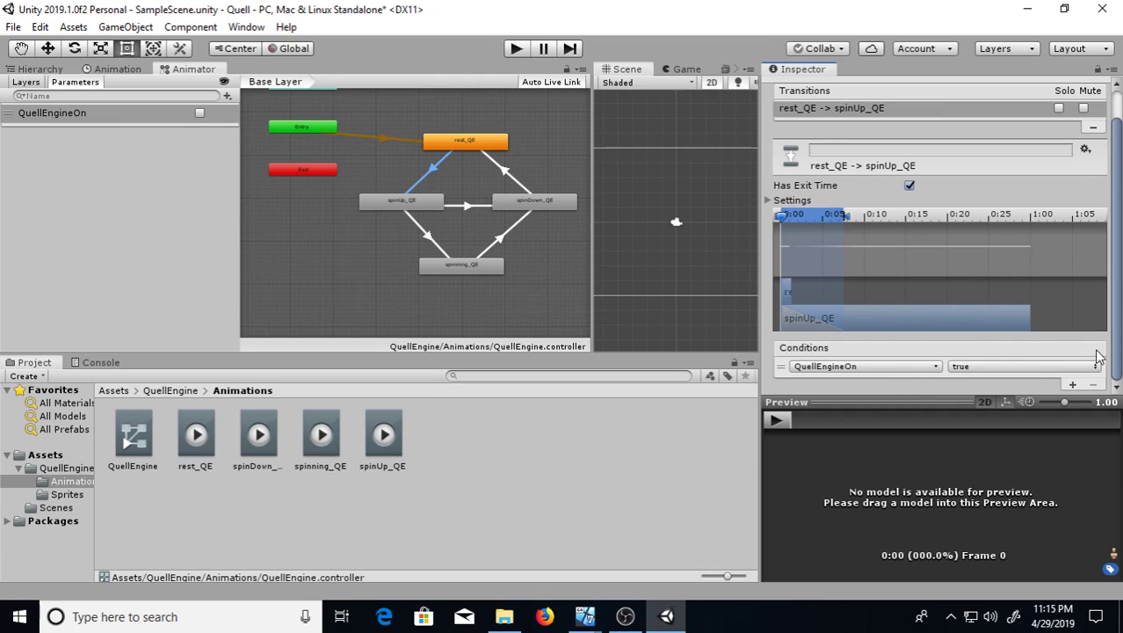
Step: Add the condition QuellEngineOn true to the spinUp_QE to spinning_QE transition
click(432, 204)
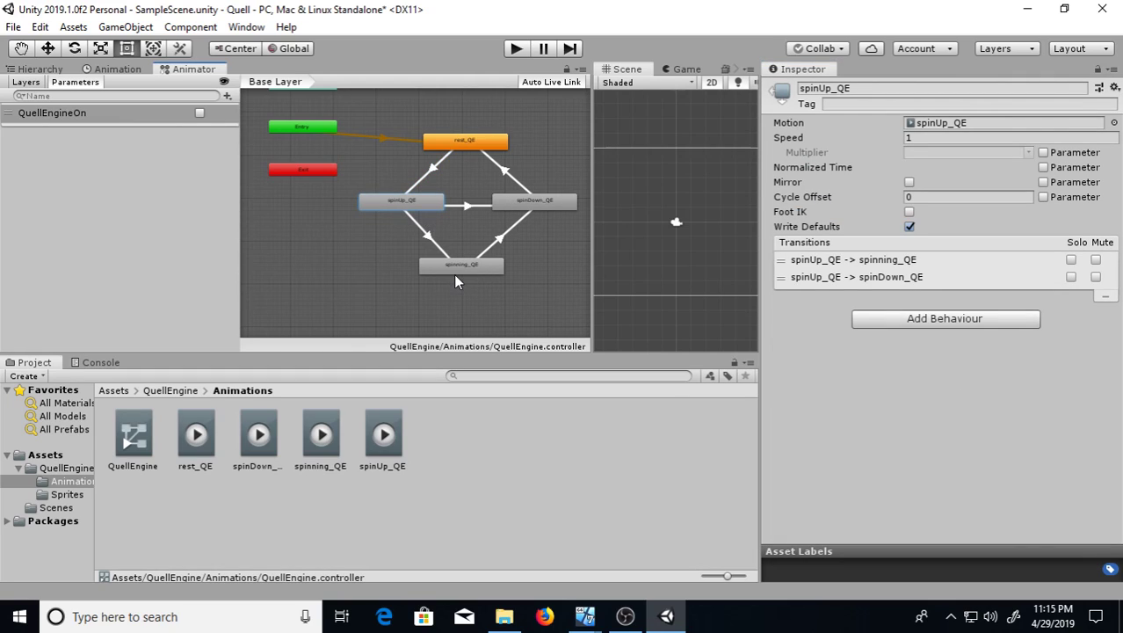
click(429, 236)
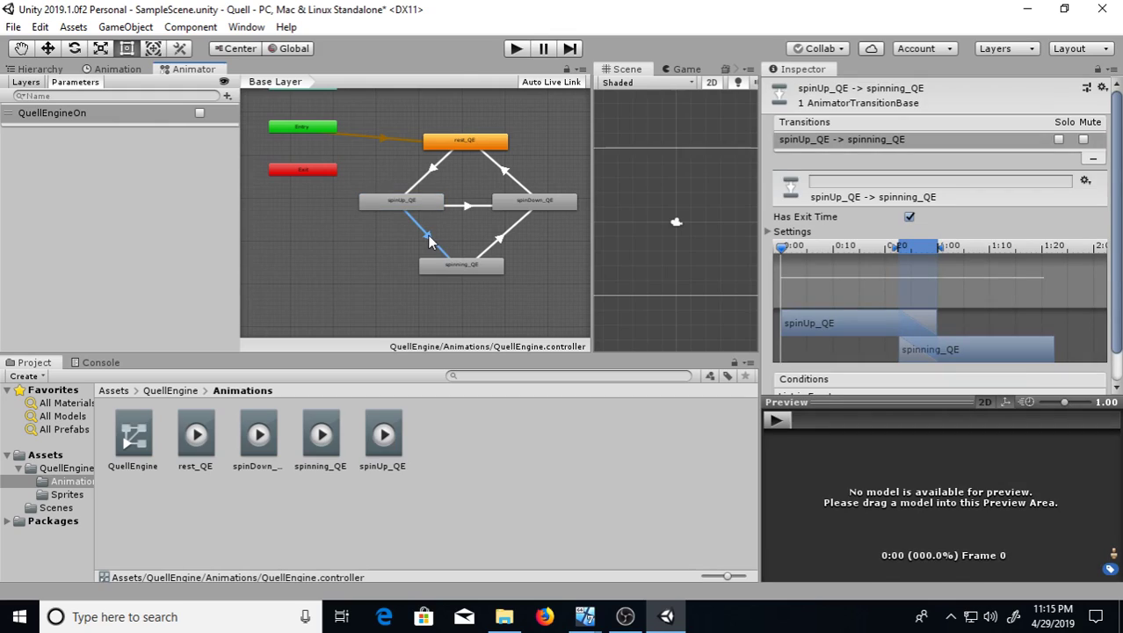
scroll(1113, 306, down, 2)
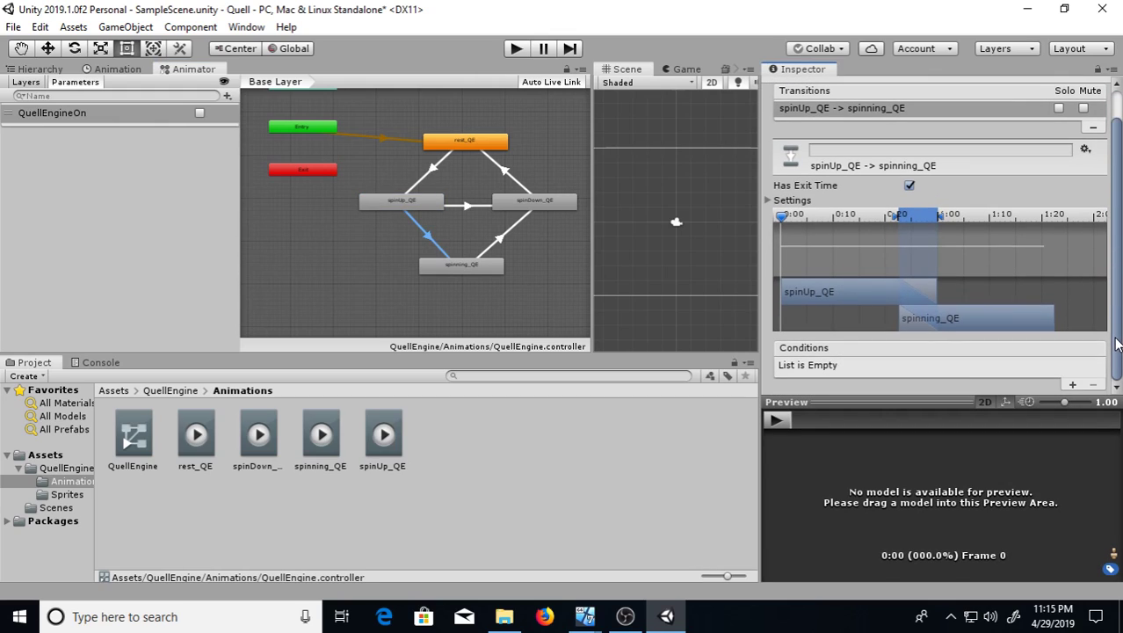
click(1072, 384)
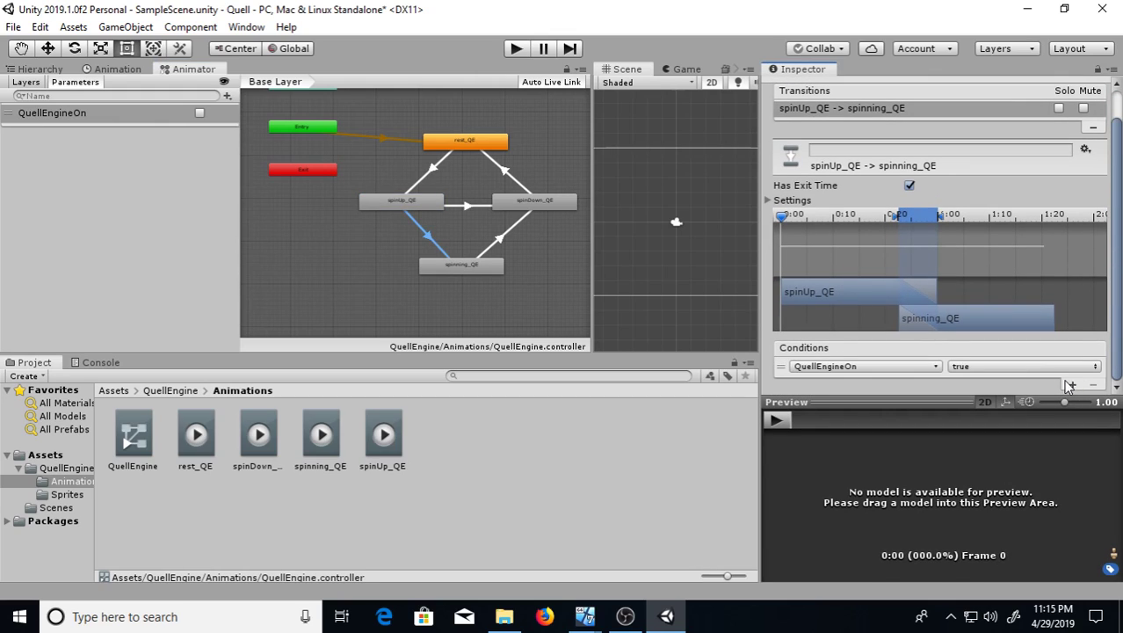
Step: Add a QuellEngineOn condition set to false to the spinUp_QE to spinDown_QE transition
click(465, 204)
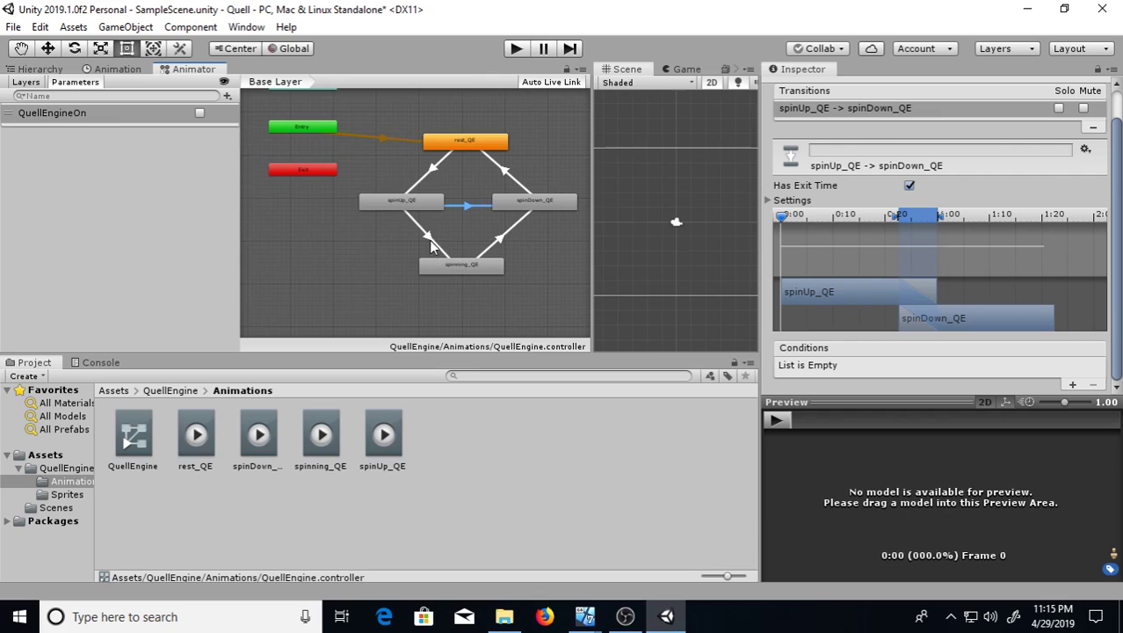
click(1072, 384)
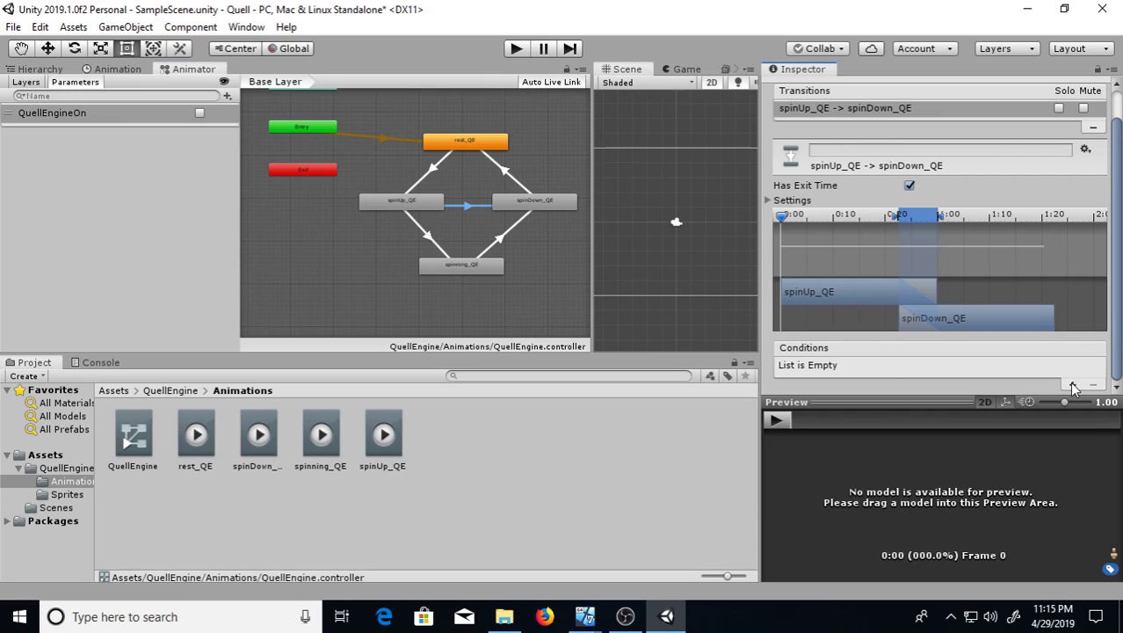
click(1002, 365)
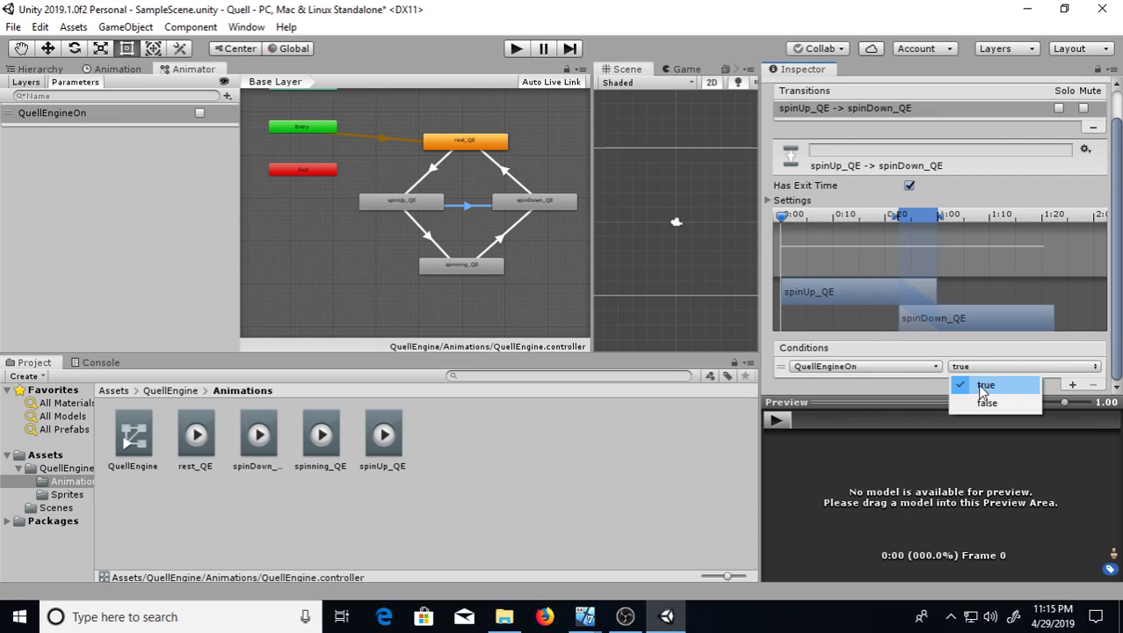
click(987, 404)
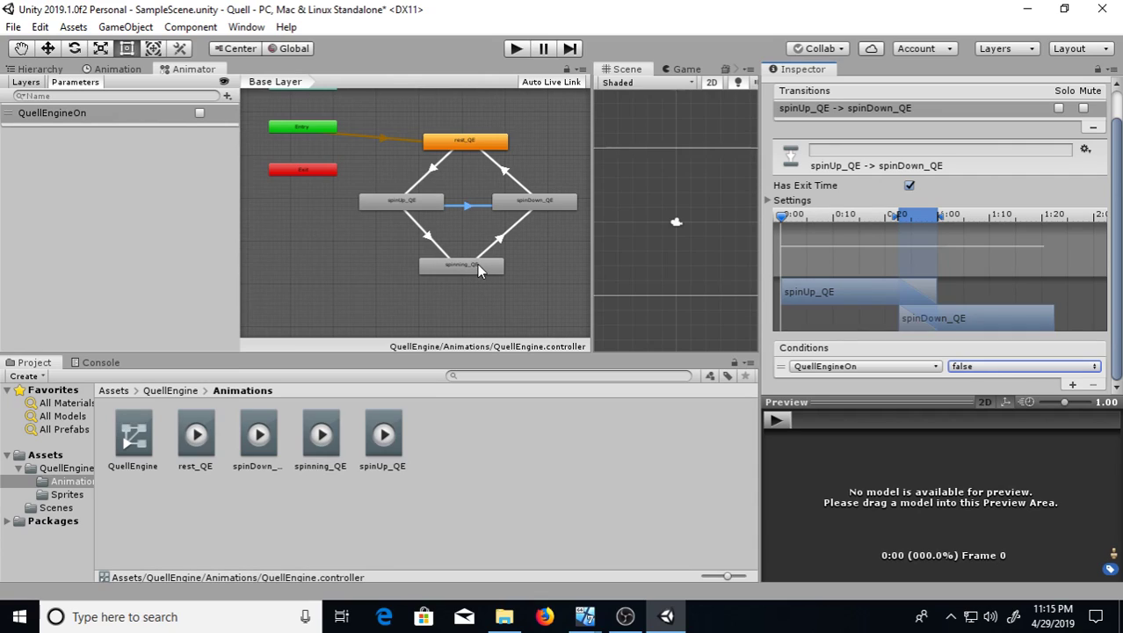
Step: Add a QuellEngineOn condition set to false to the spinning_QE to spinDown_QE transition
click(498, 242)
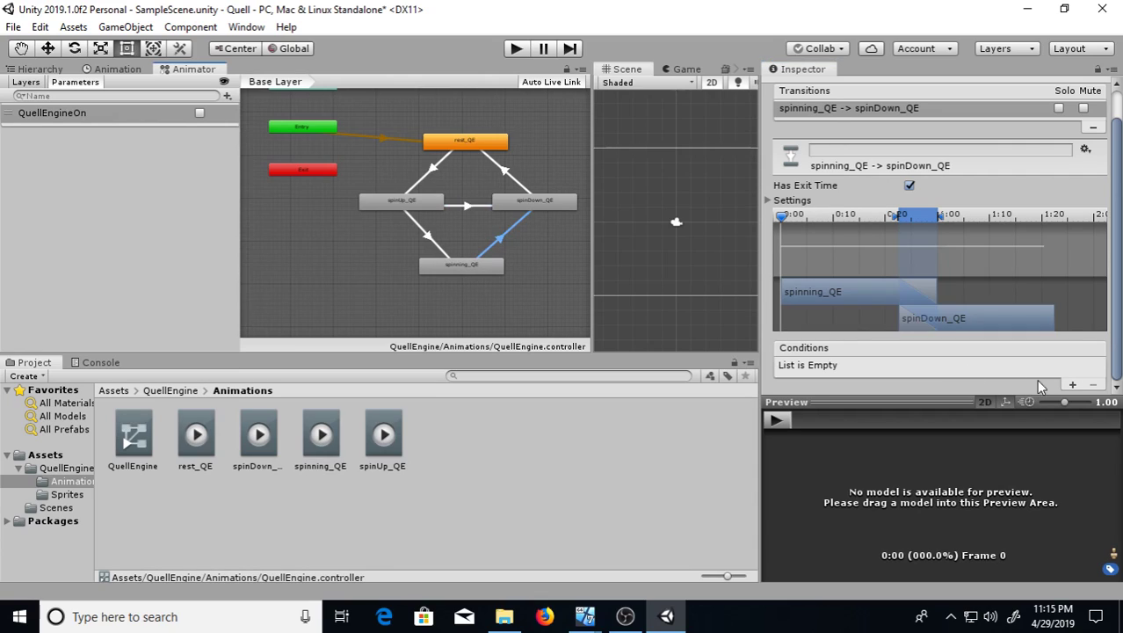
click(1072, 385)
click(1068, 366)
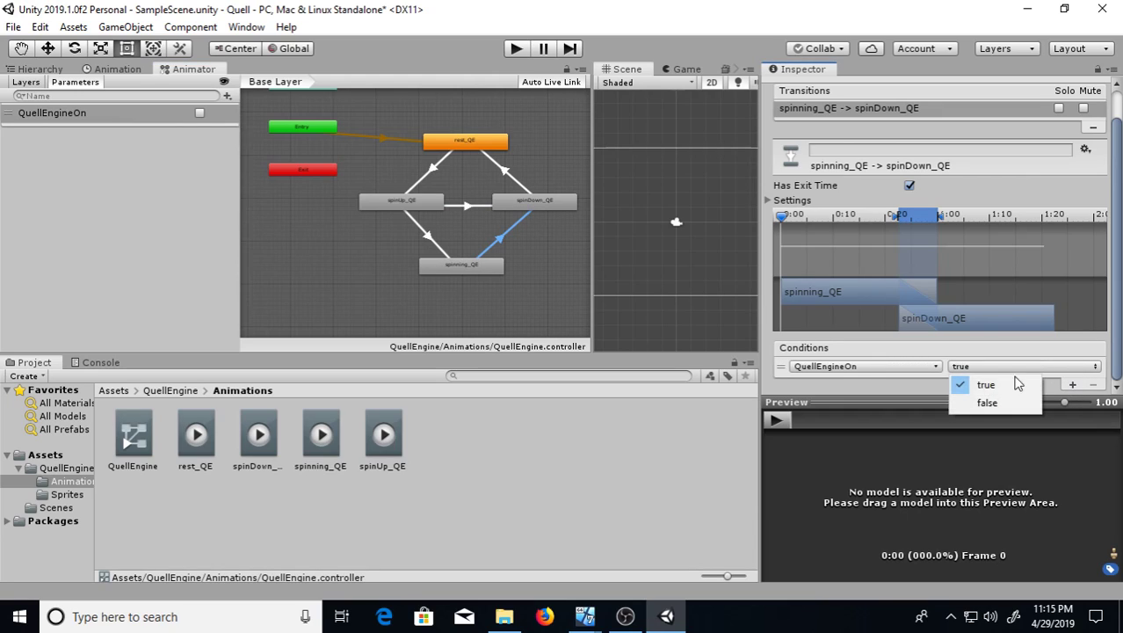
click(980, 402)
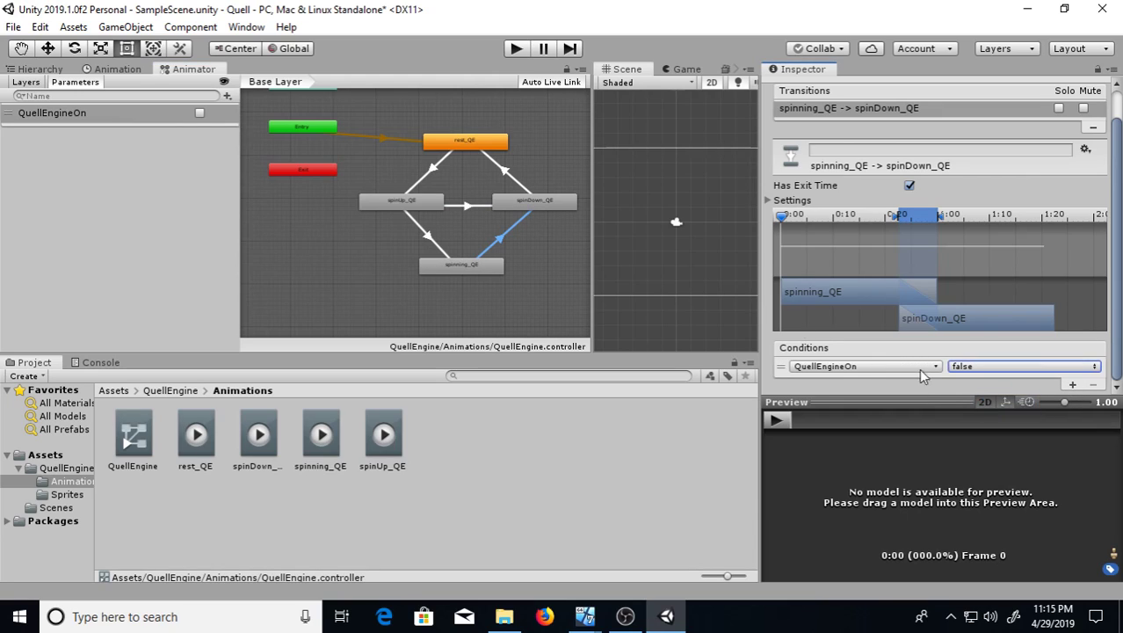
Step: Toggle Has Exit Time off and back on for the spinDown_QE to rest_QE transition
click(512, 179)
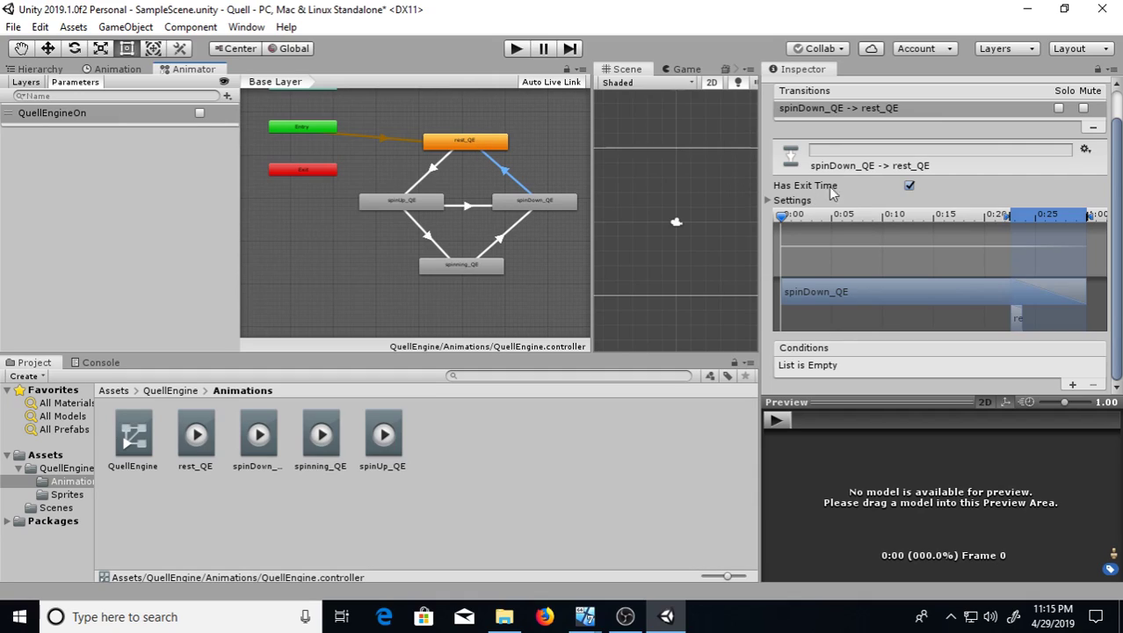
click(908, 185)
click(908, 185)
Step: Nudge the Entry node slightly, then run the scene in the Game view with the rest_QE state selected
drag(309, 127, 314, 135)
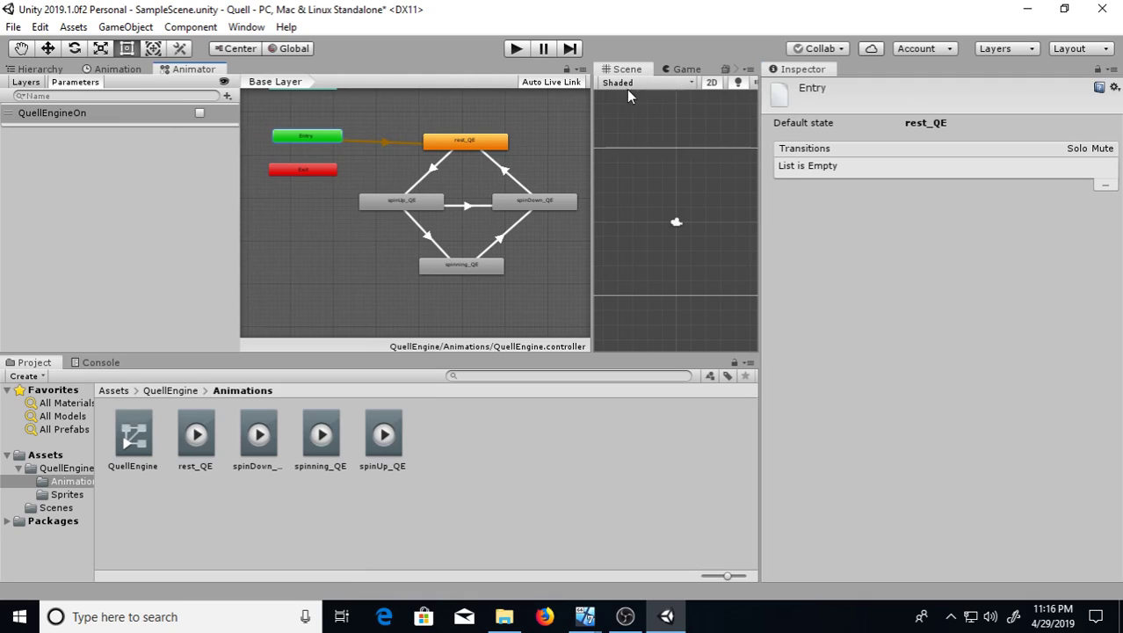
click(686, 70)
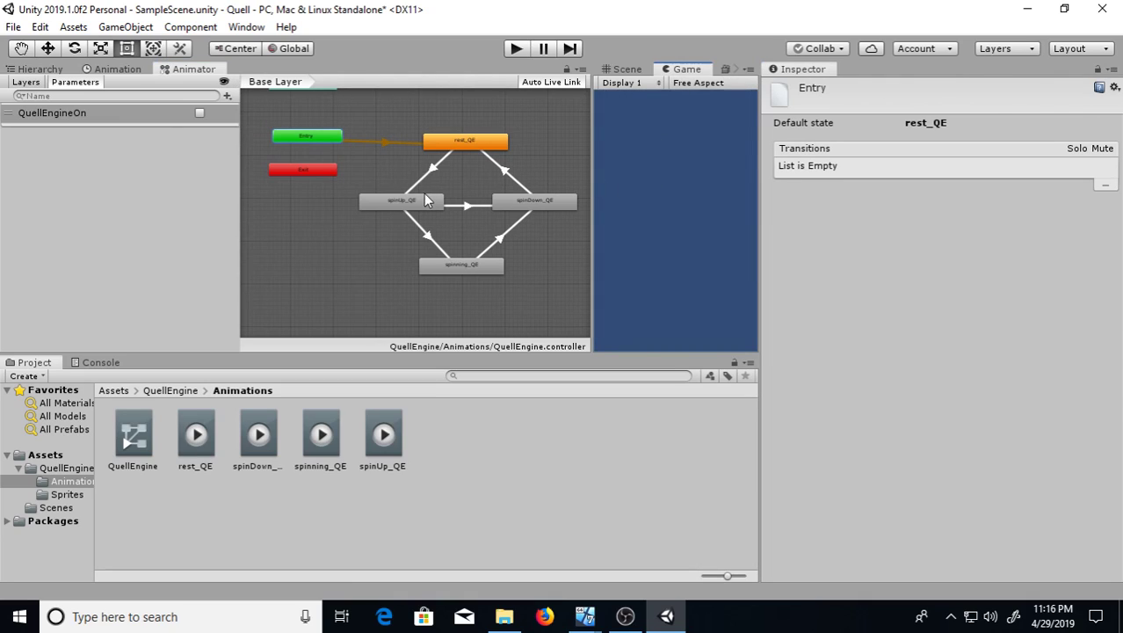
click(517, 49)
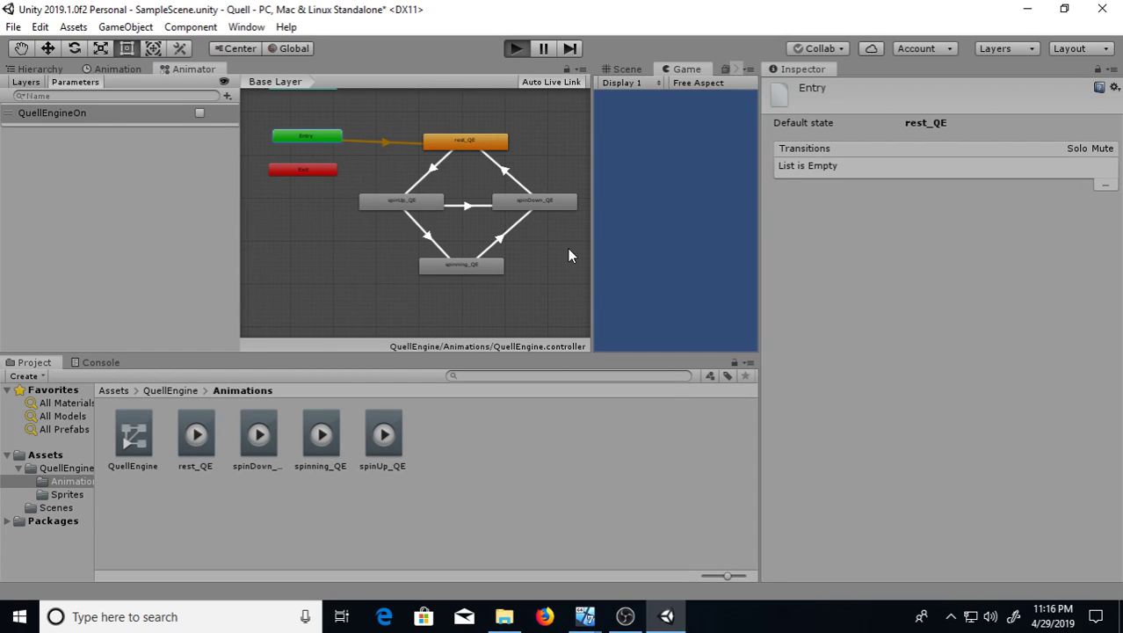
click(470, 148)
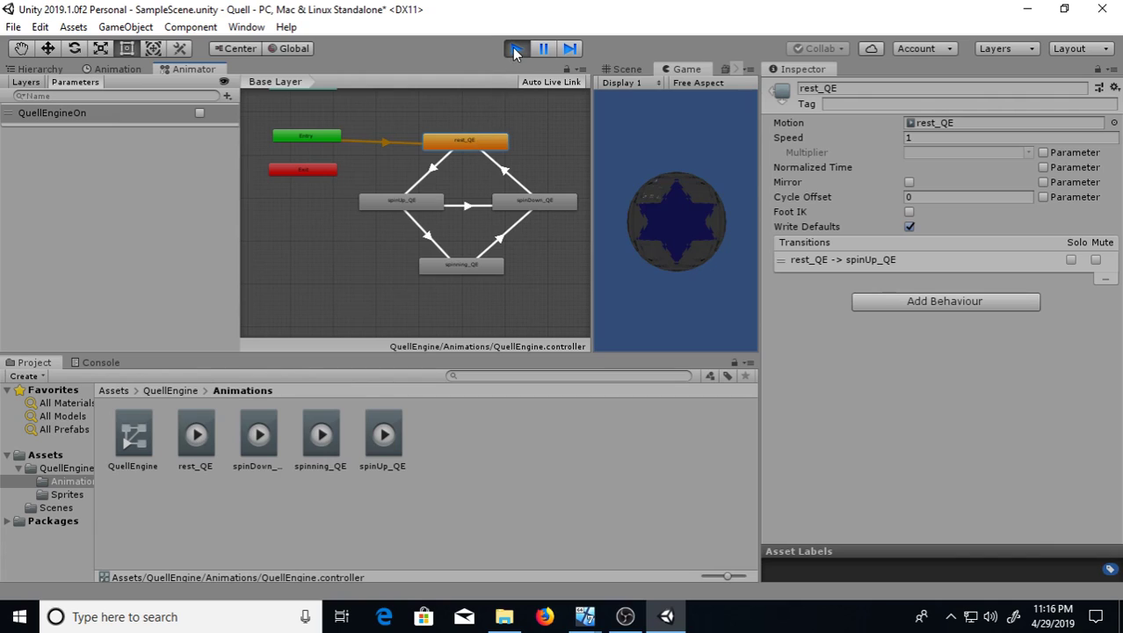
Step: Stop the running scene and inspect the rest_QE to spinUp_QE transition
key(ctrl+p)
click(432, 165)
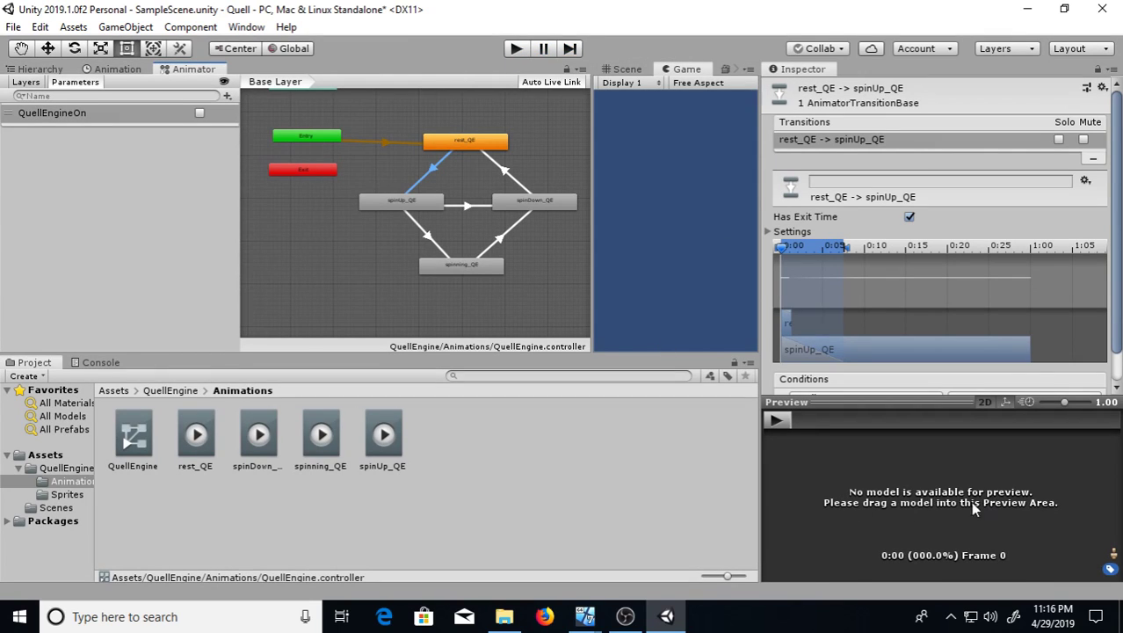
click(25, 83)
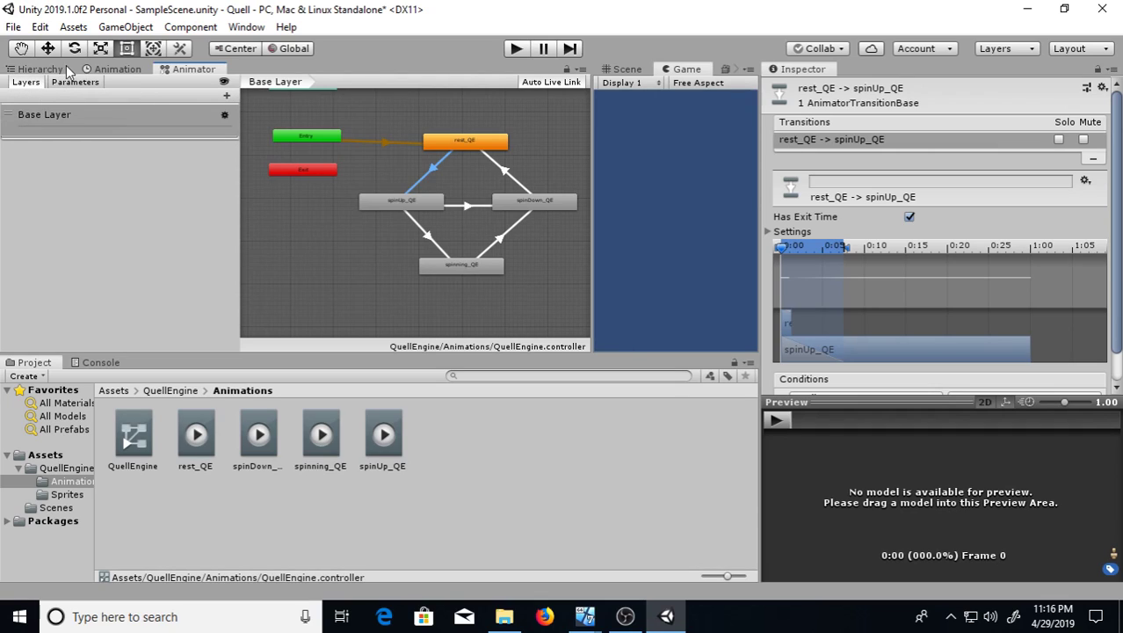
click(58, 81)
Step: Assign the rest_0 sprite to the Sprite Renderer of the QuellEngine object
click(40, 69)
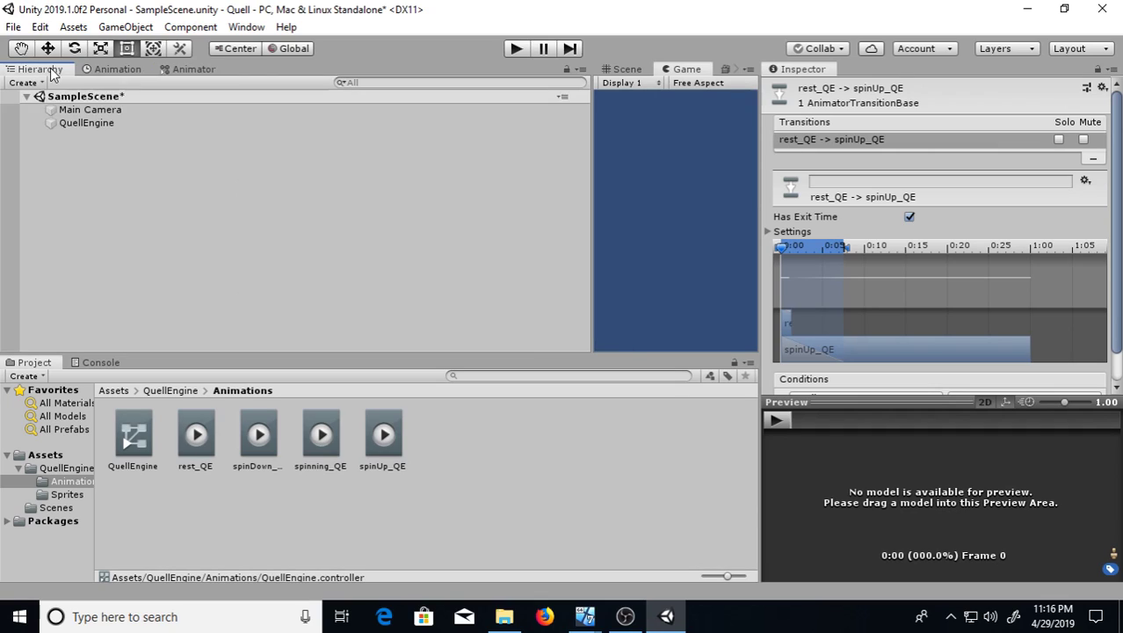
click(82, 123)
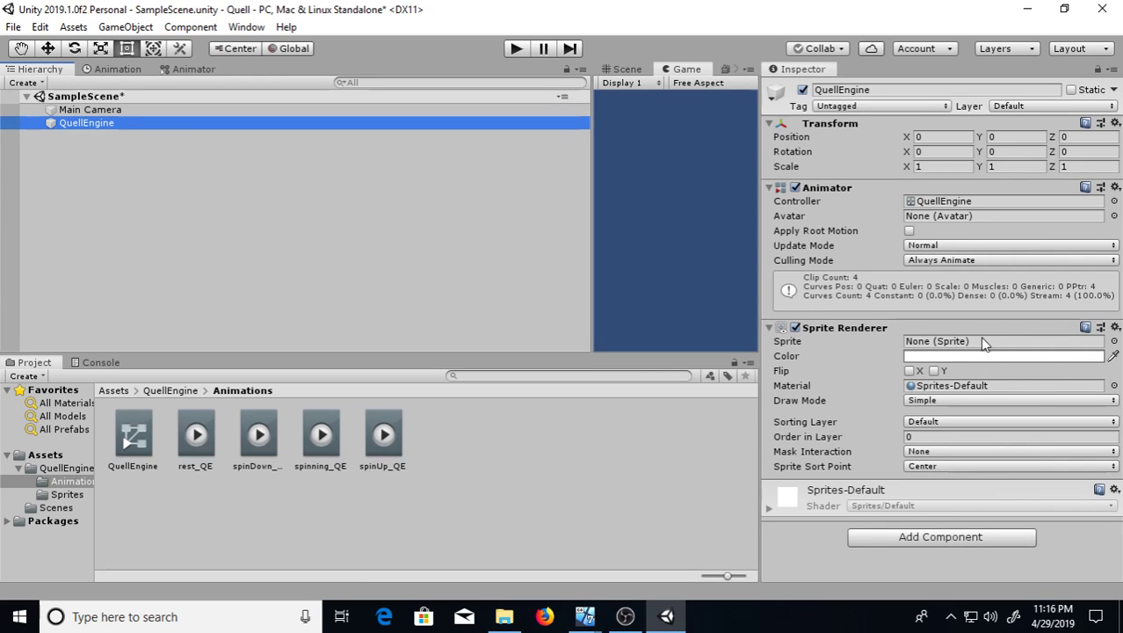
click(1115, 341)
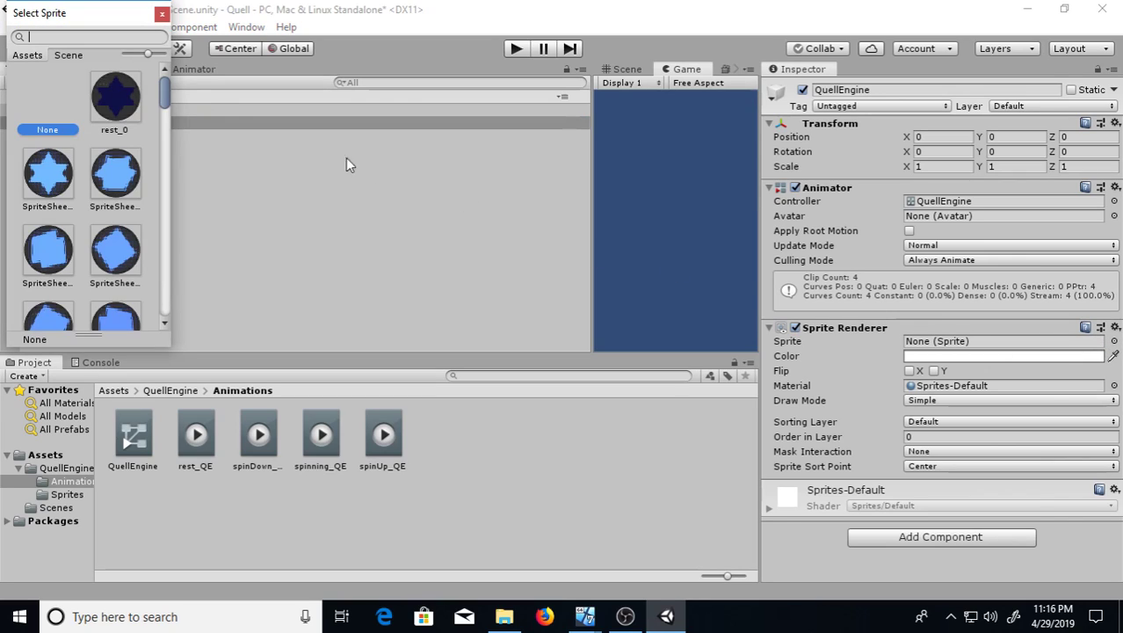
click(117, 102)
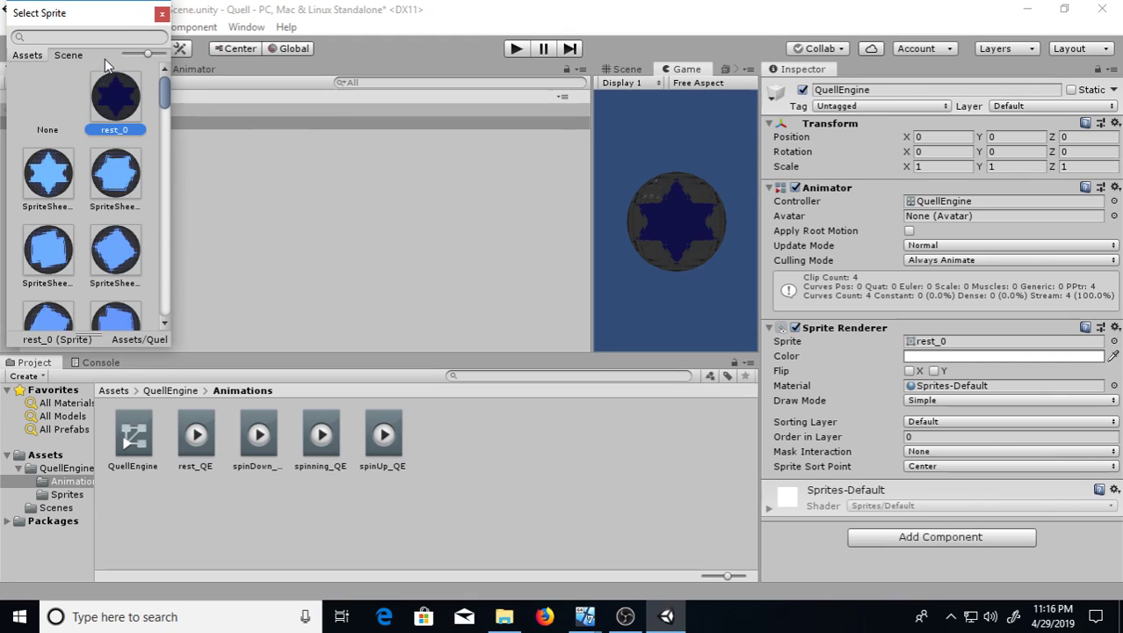
click(162, 15)
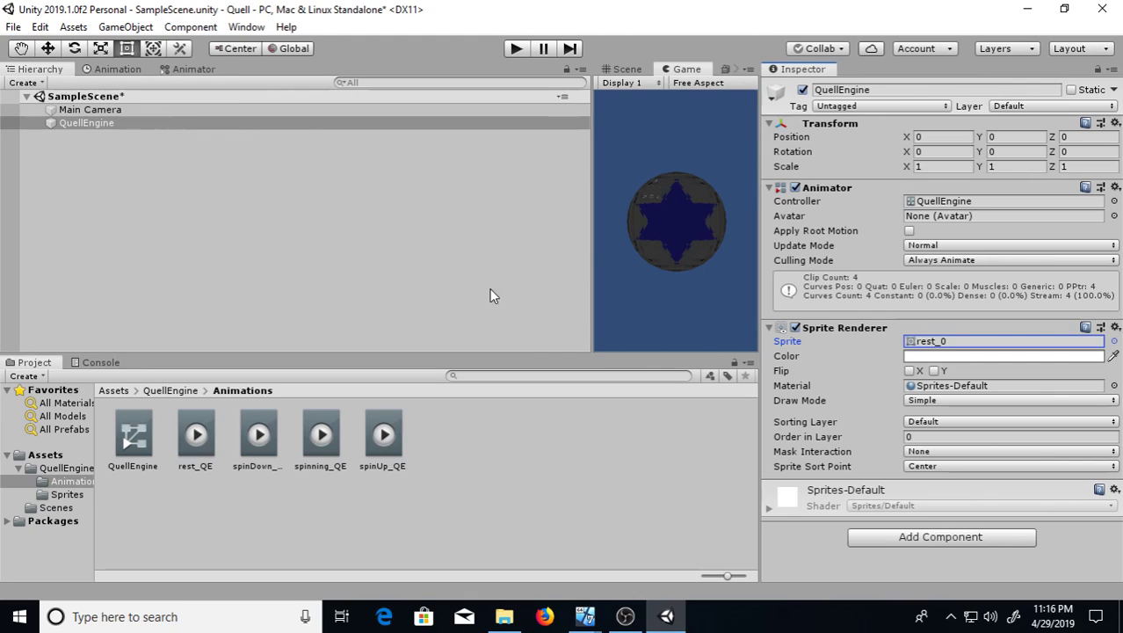
Step: Play and pause the preview of the rest_QE to spinUp_QE transition
click(188, 68)
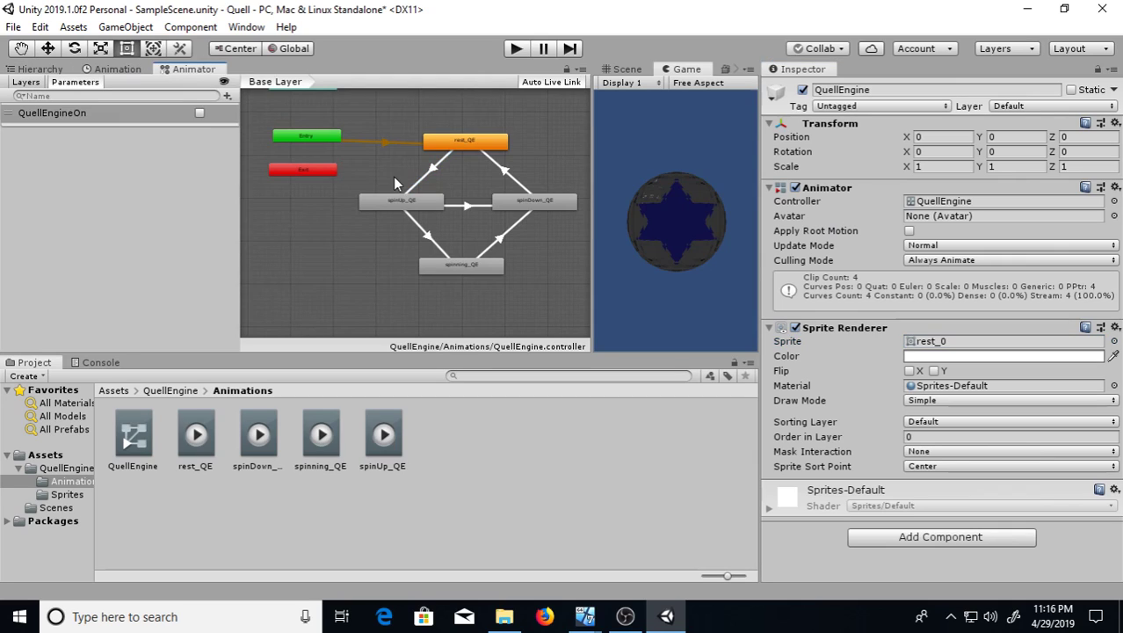
click(430, 174)
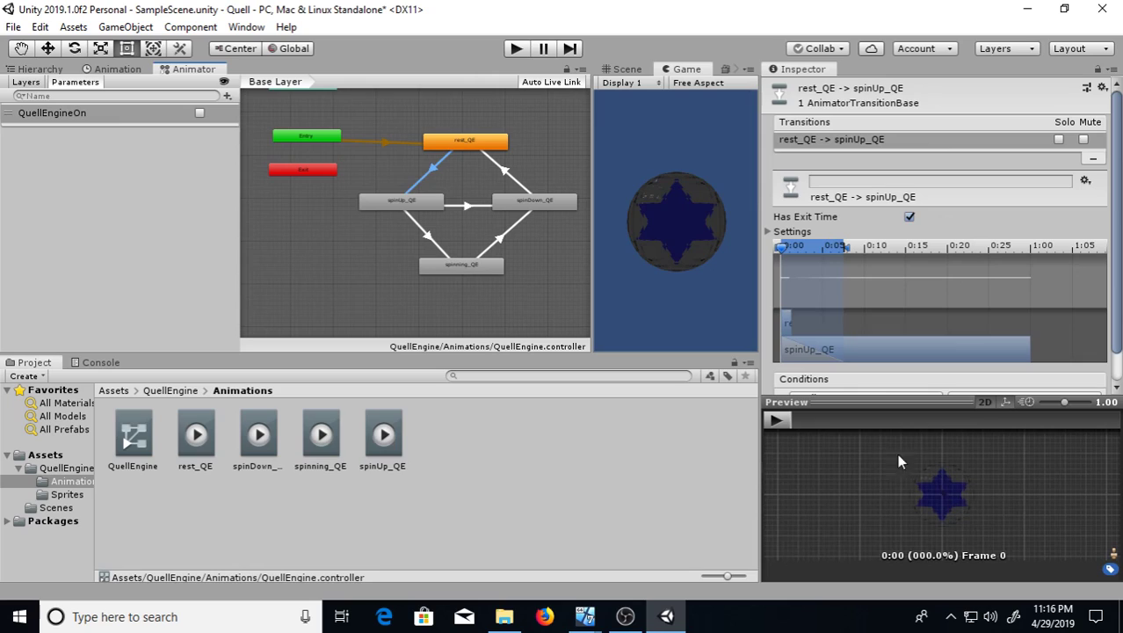
click(777, 419)
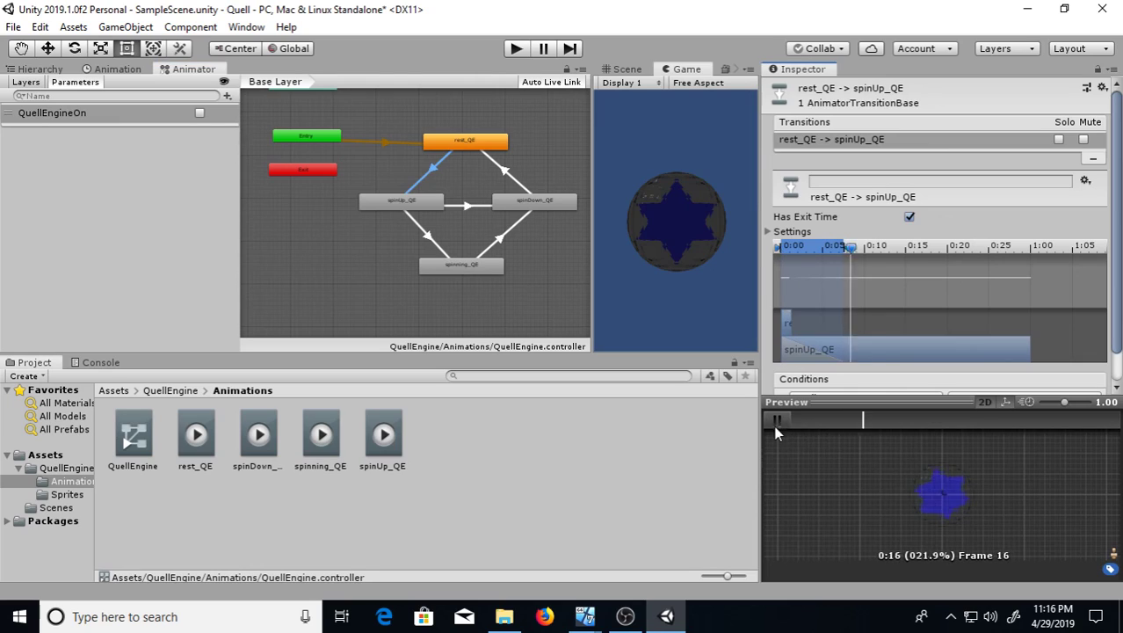
click(777, 419)
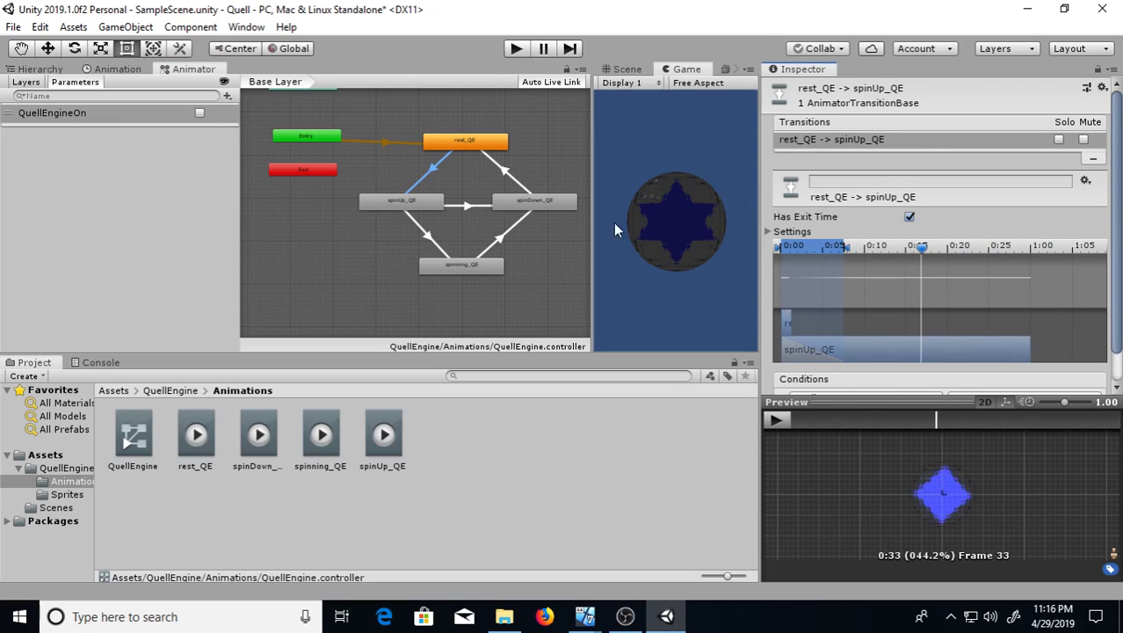
Step: Run the scene, switch the QuellEngineOn parameter on and off twice to test the transitions, and stop it
click(516, 50)
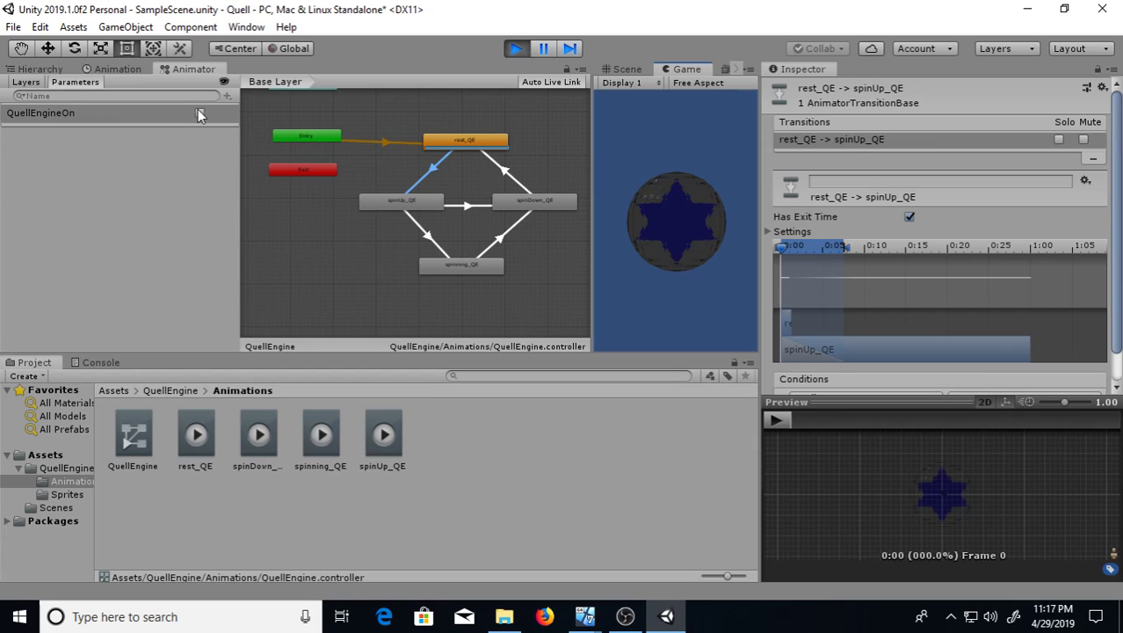
click(200, 113)
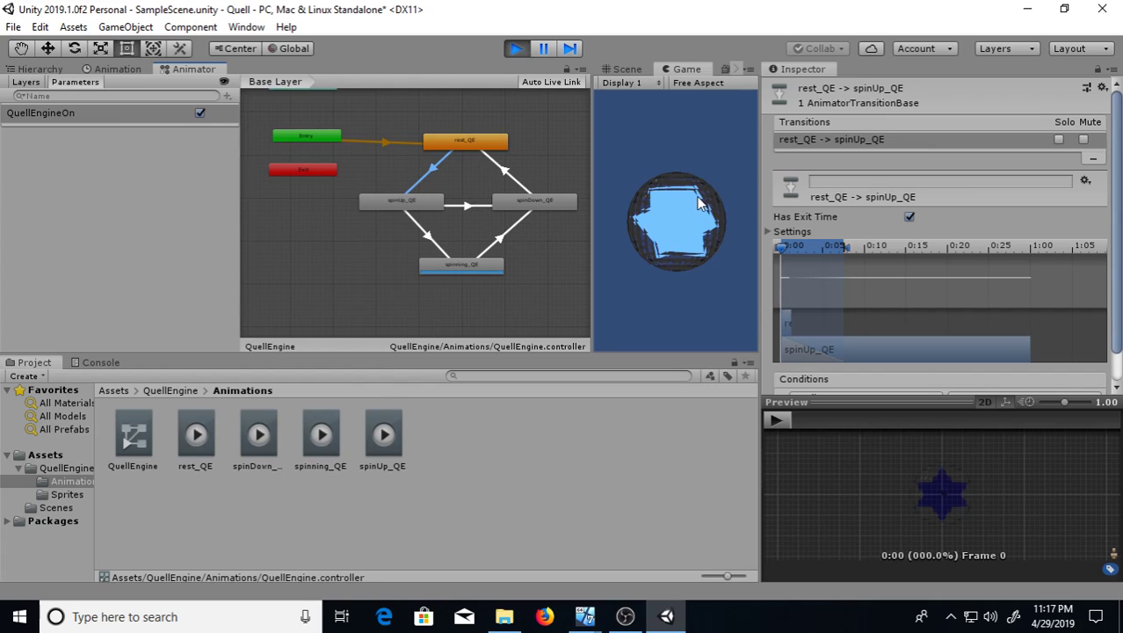
click(200, 115)
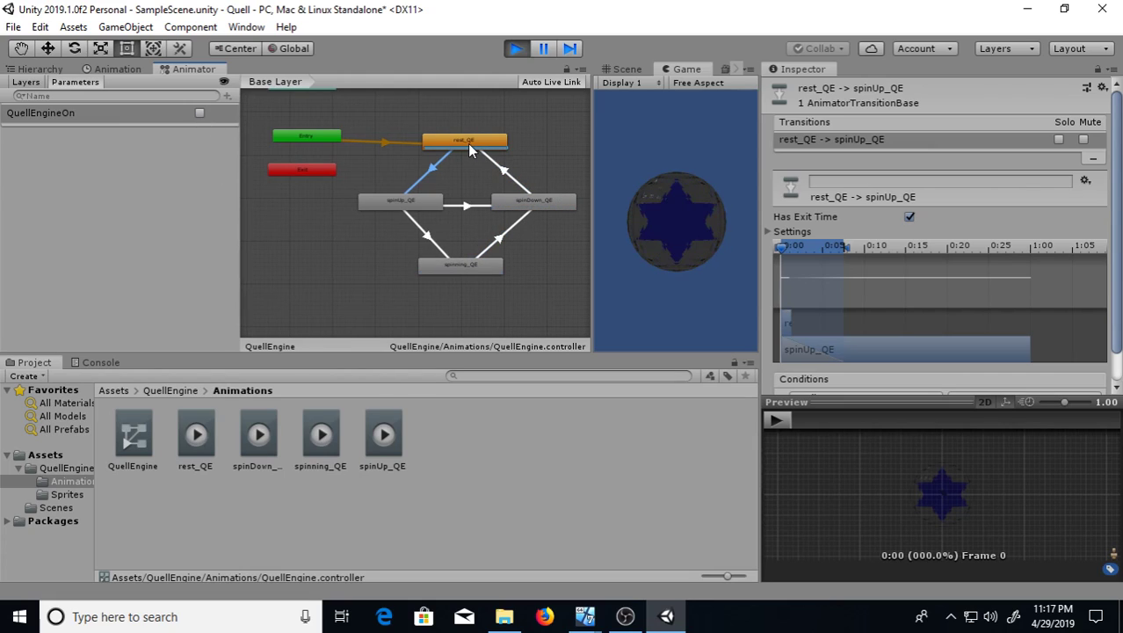
click(198, 114)
click(198, 115)
click(515, 49)
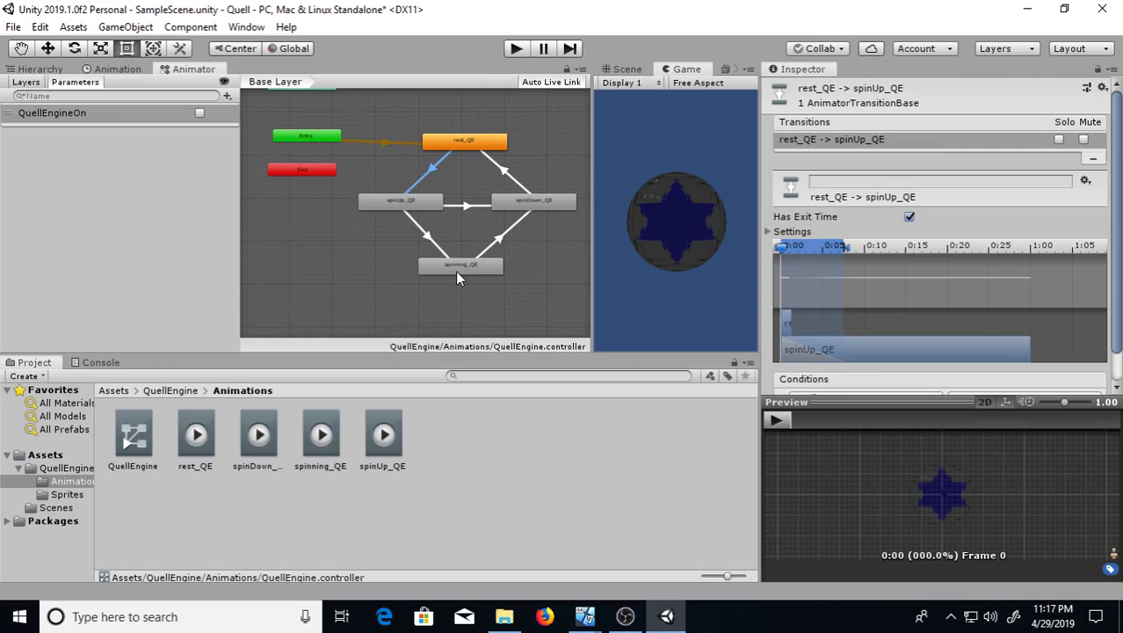
Step: Enable Loop Time on the spinning_QE animation clip
click(456, 268)
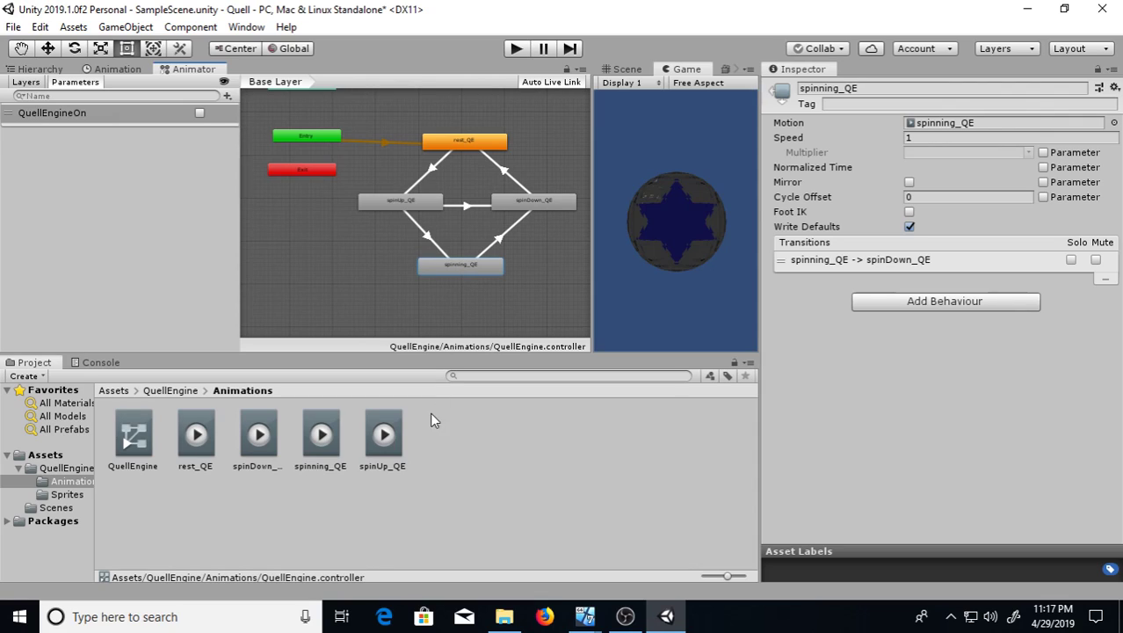
click(321, 435)
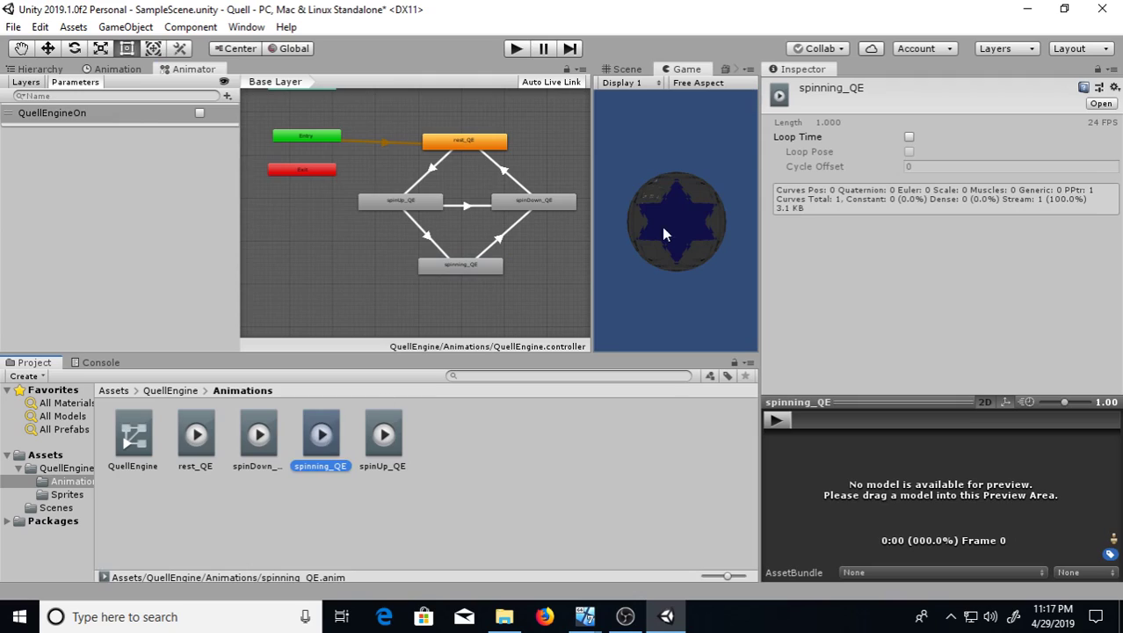
click(910, 137)
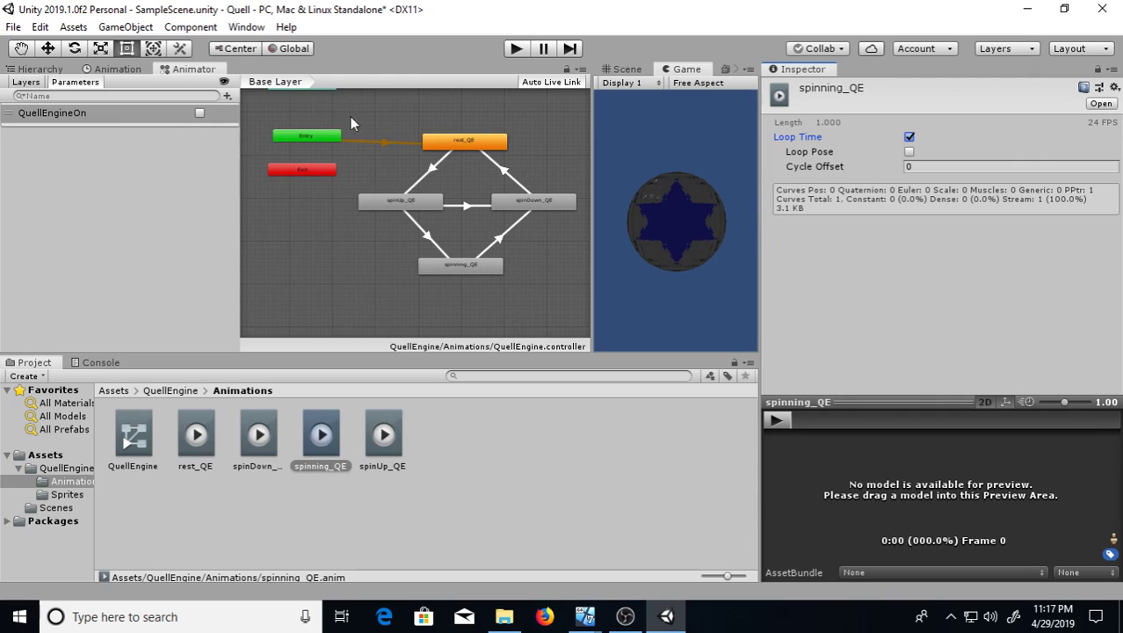
Step: Test the looping spin by running the scene, turning QuellEngineOn on and back off, and stopping the scene
click(516, 48)
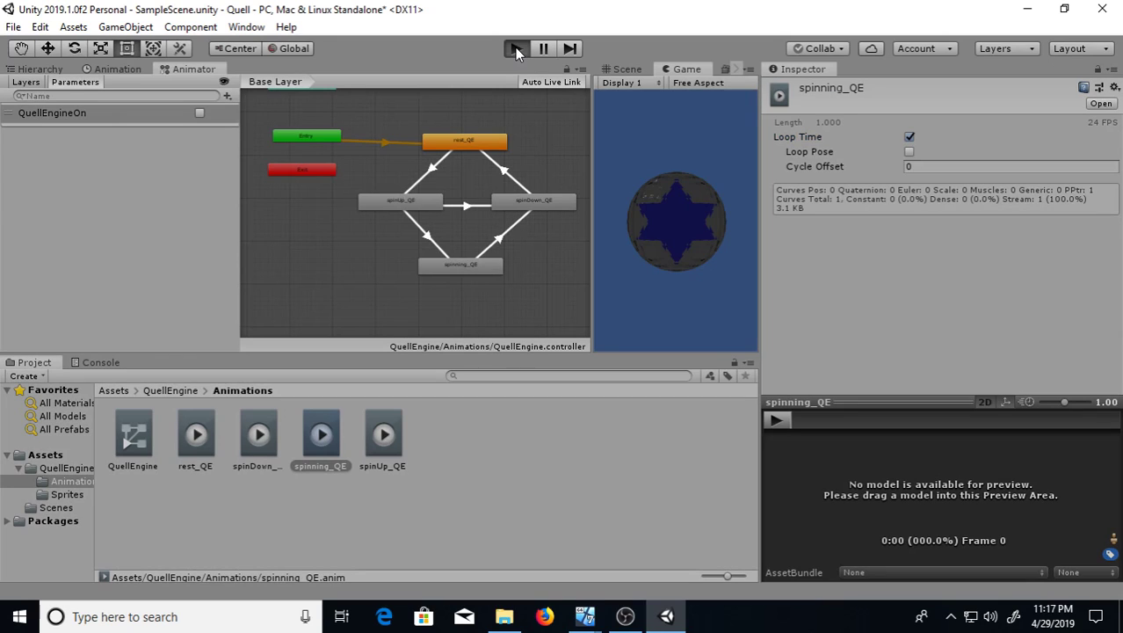
click(200, 113)
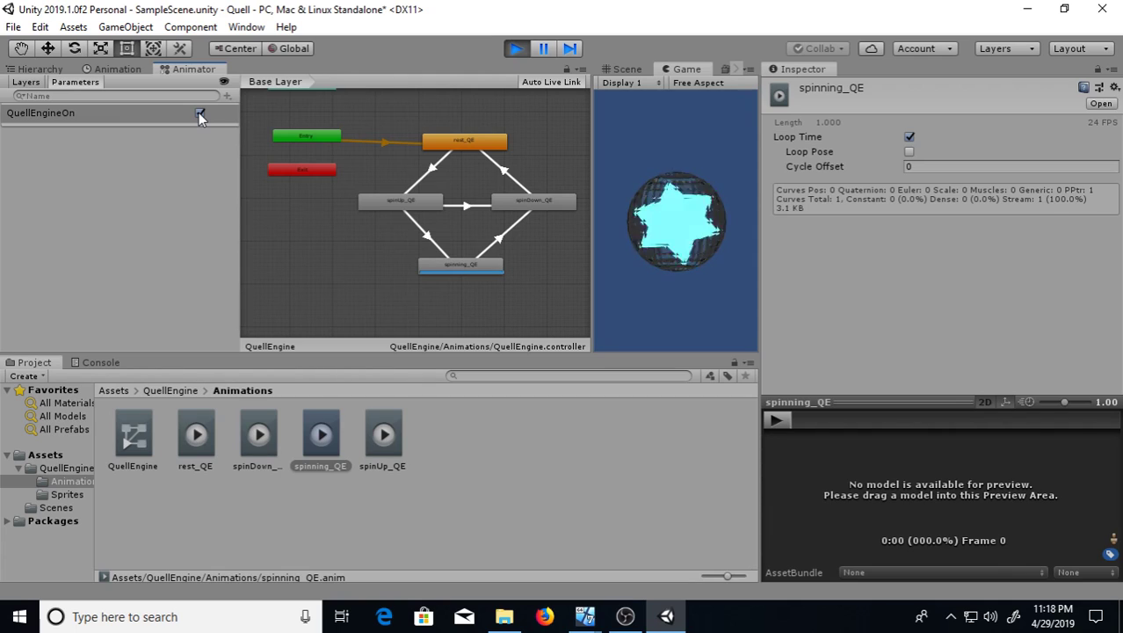
click(199, 113)
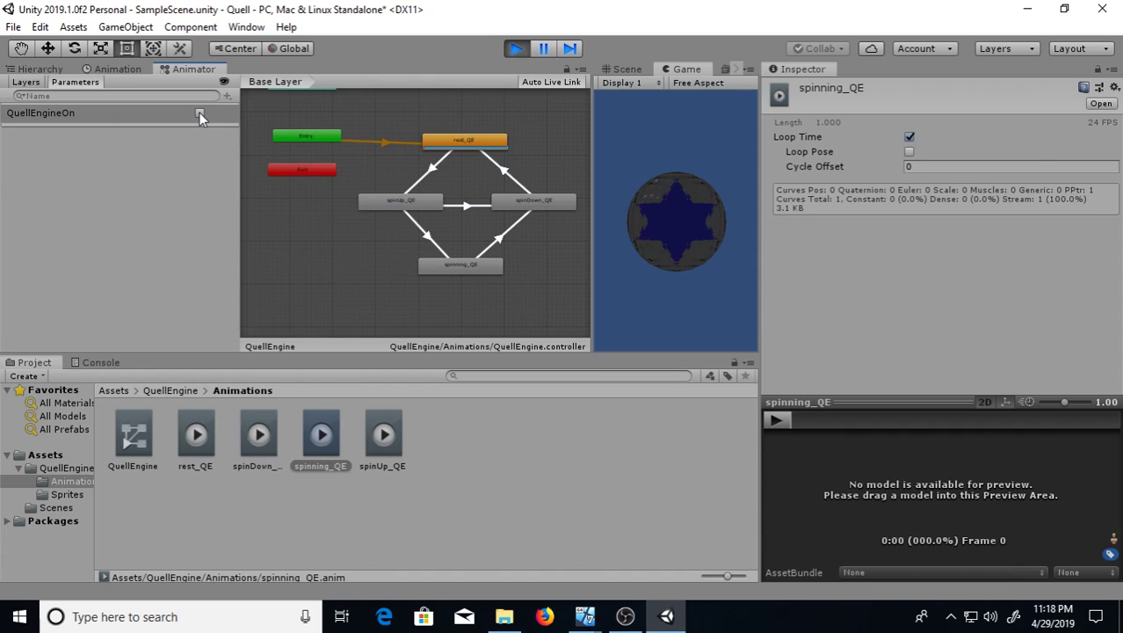
click(521, 49)
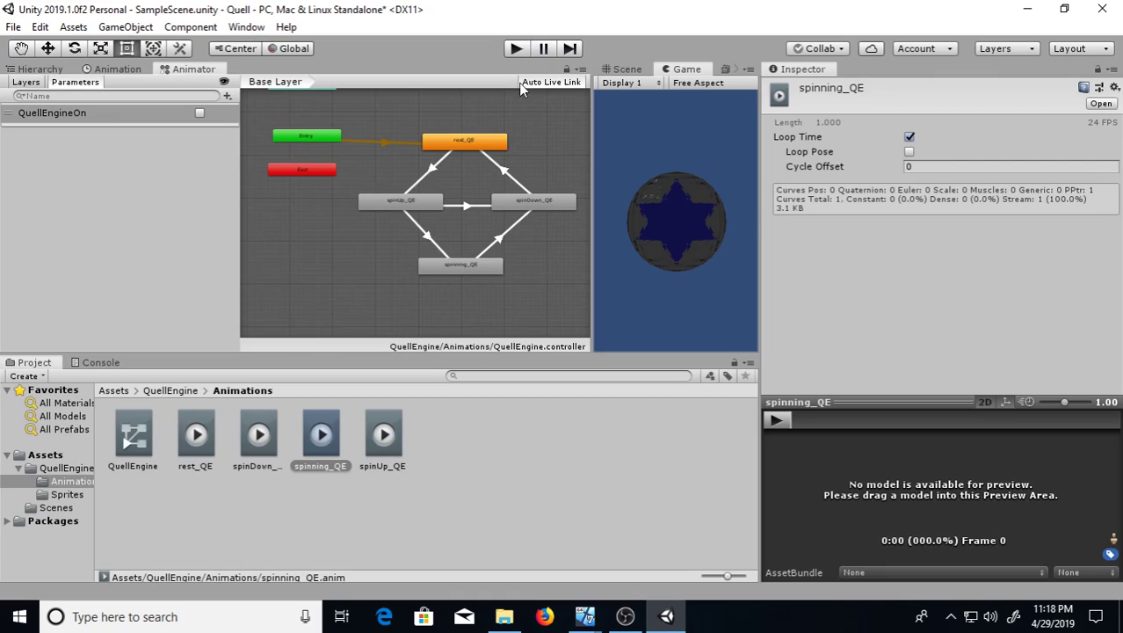